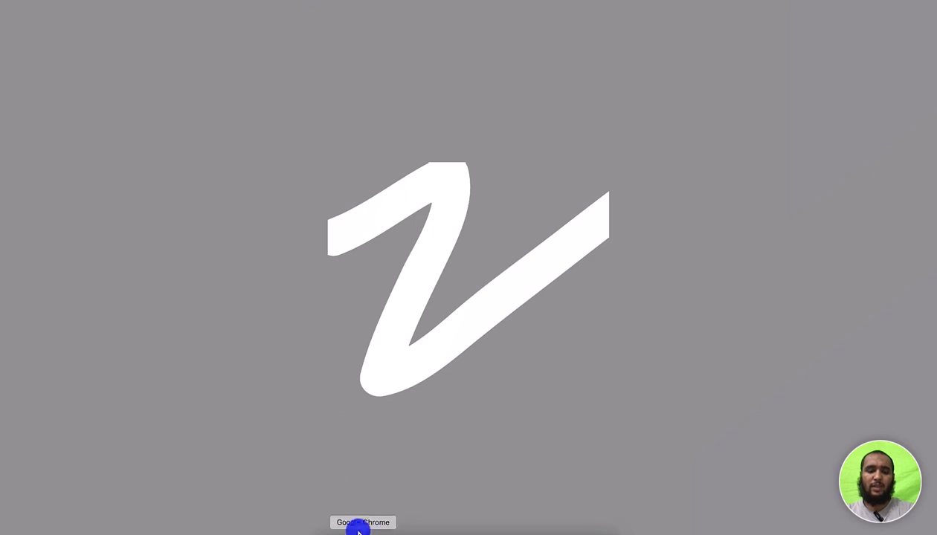
- Open Gmail in Google Chrome and mark all conversations in the Primary inbox as read, leaving none selected
{"action": "left_click", "coordinate": [363, 530]}
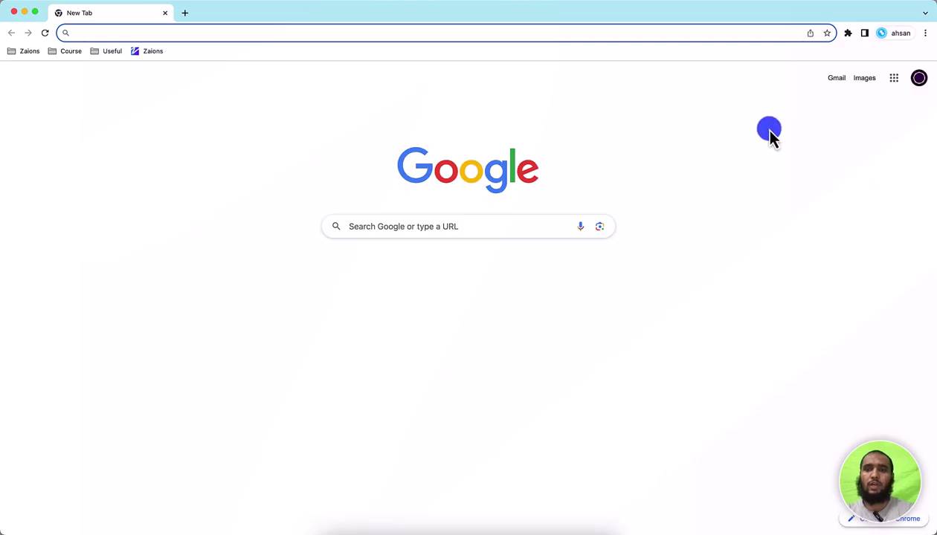
{"action": "left_click", "coordinate": [841, 77]}
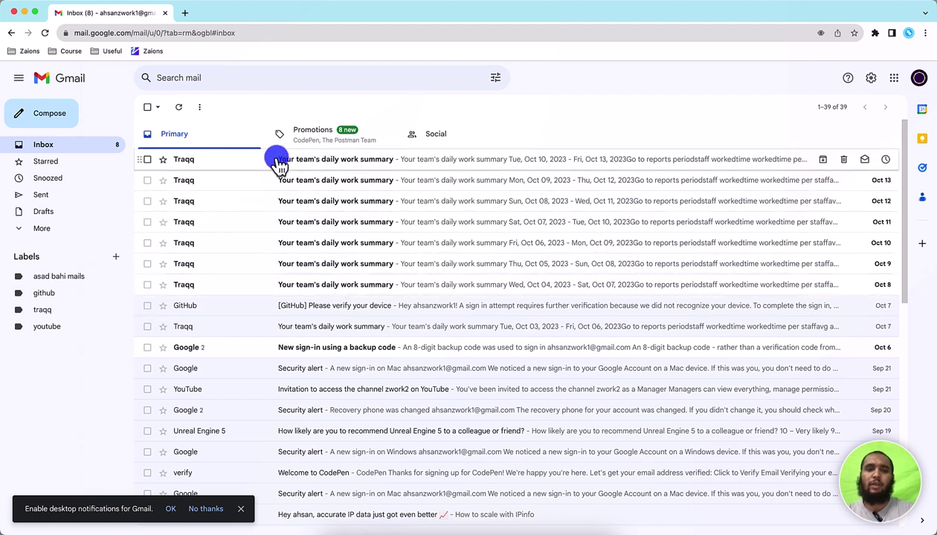
{"action": "left_click", "coordinate": [150, 108]}
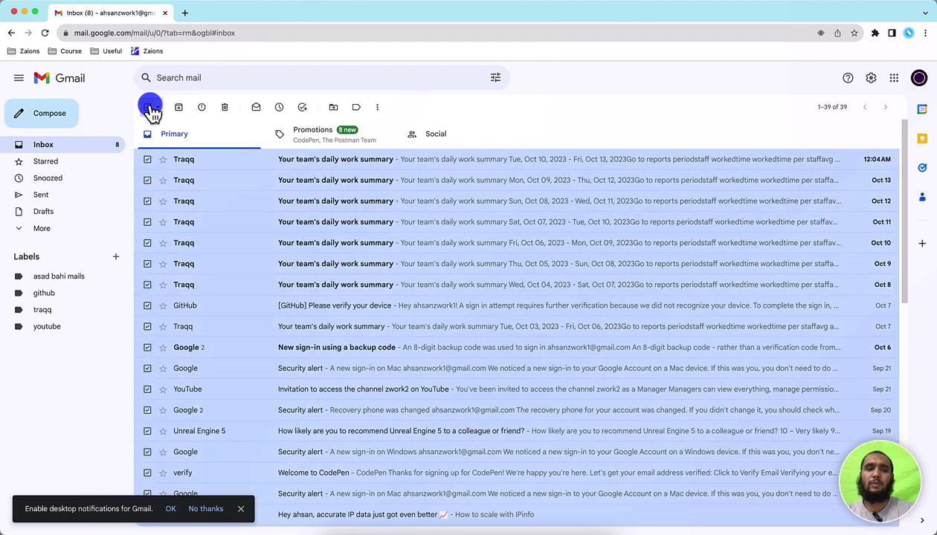
{"action": "left_click", "coordinate": [258, 110]}
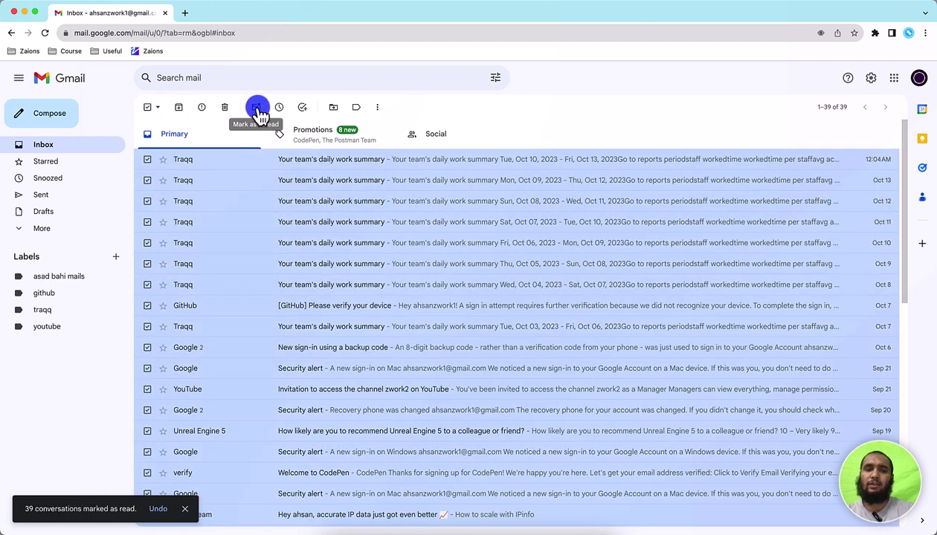
{"action": "left_click", "coordinate": [148, 109]}
- Select the eight Traqq "Your team's daily work summary" emails in the inbox, skipping the GitHub email between them
{"action": "left_click", "coordinate": [147, 159]}
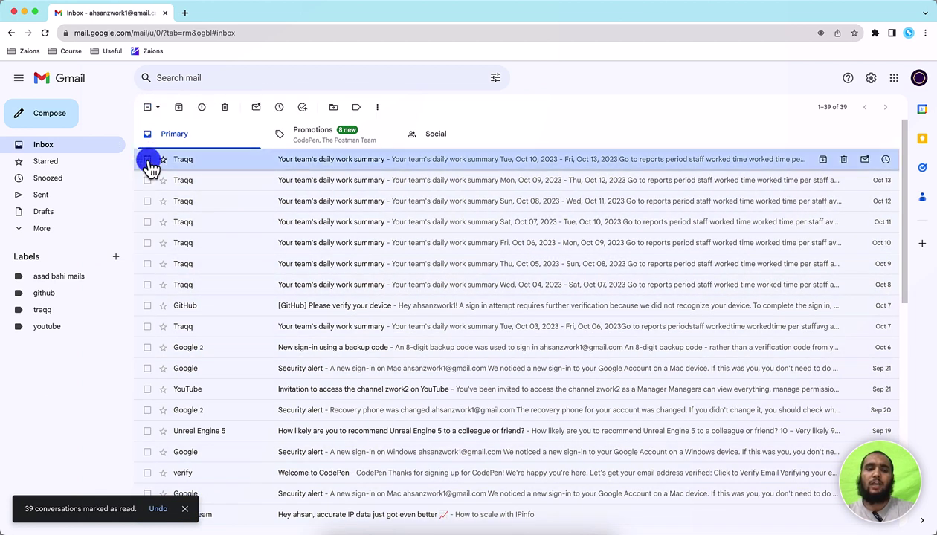
{"action": "left_click", "coordinate": [147, 180]}
{"action": "left_click", "coordinate": [147, 201]}
{"action": "left_click", "coordinate": [147, 222]}
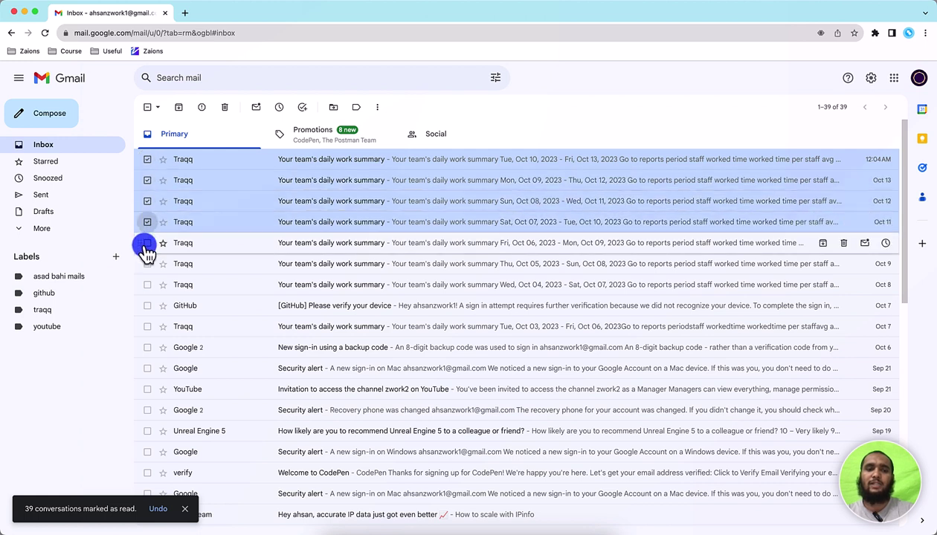
{"action": "left_click", "coordinate": [146, 243]}
{"action": "left_click", "coordinate": [148, 264]}
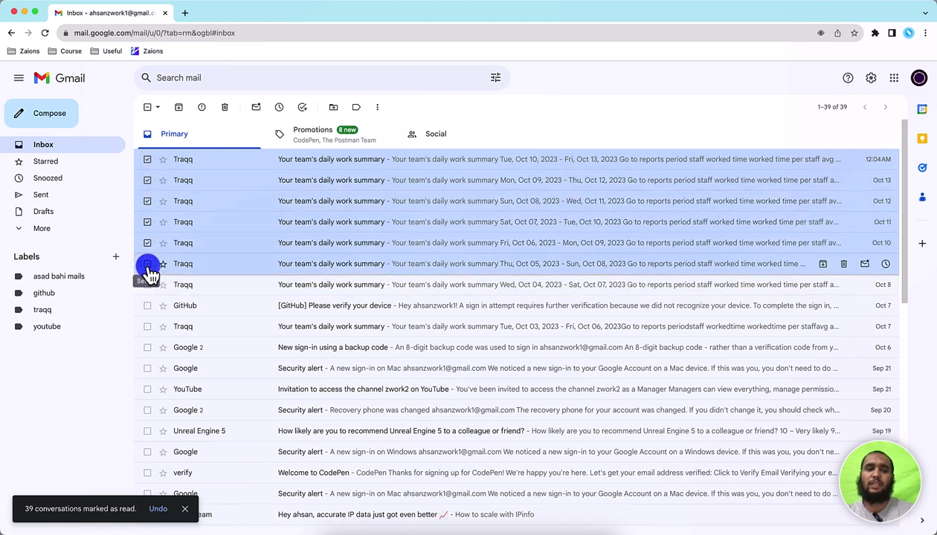
{"action": "left_click", "coordinate": [149, 285]}
{"action": "left_click", "coordinate": [149, 327]}
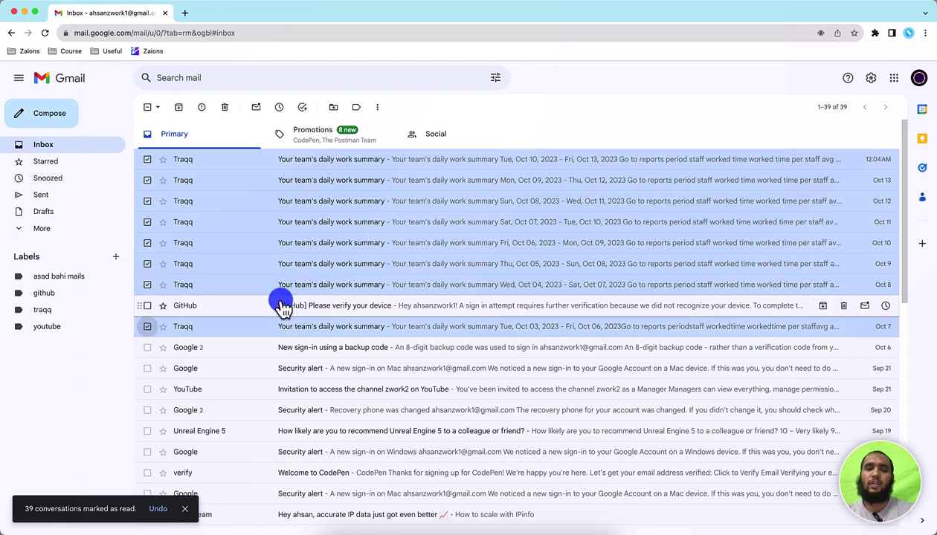
- Add the older Traqq email "User account deactivated and archived" from Aug 19 to the selection
{"action": "scroll", "coordinate": [282, 282], "scroll_direction": "down", "scroll_amount": 3}
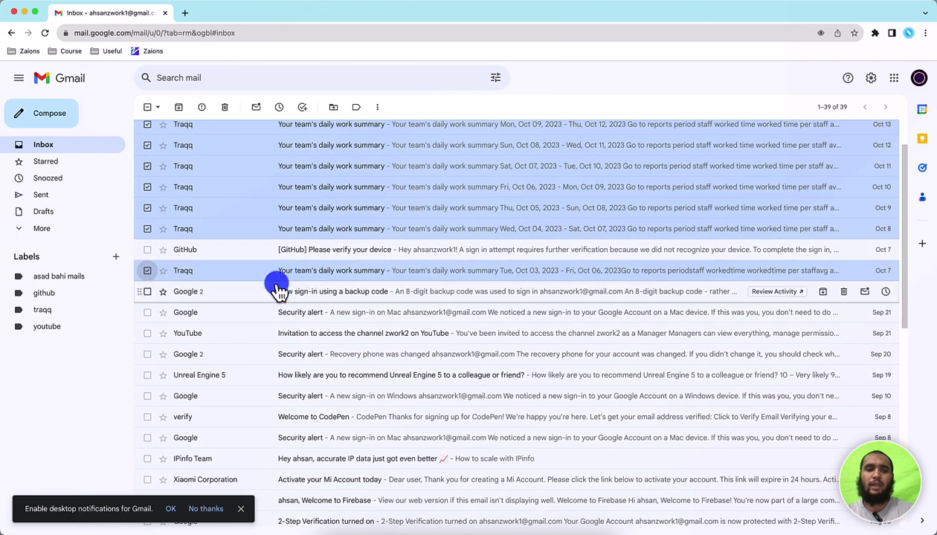
{"action": "scroll", "coordinate": [206, 258], "scroll_direction": "down", "scroll_amount": 5}
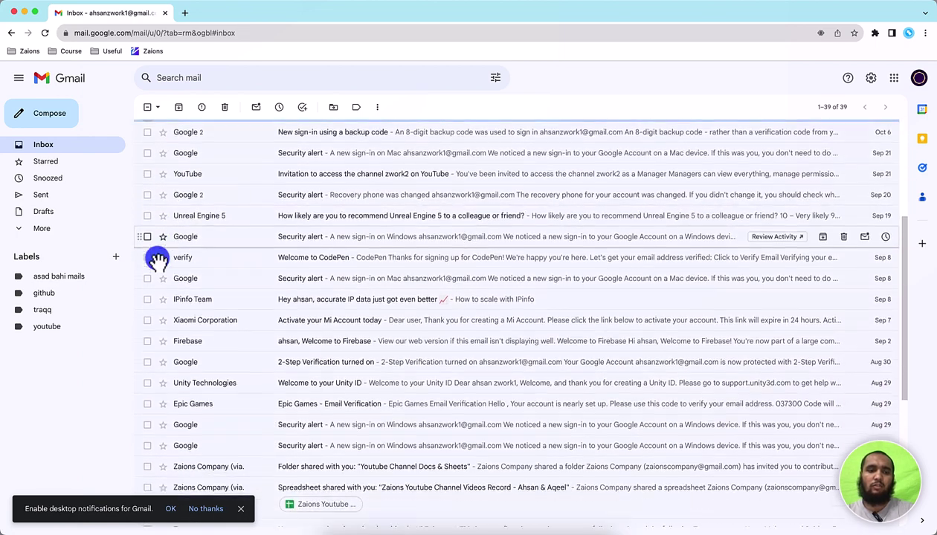
{"action": "scroll", "coordinate": [148, 293], "scroll_direction": "down", "scroll_amount": 5}
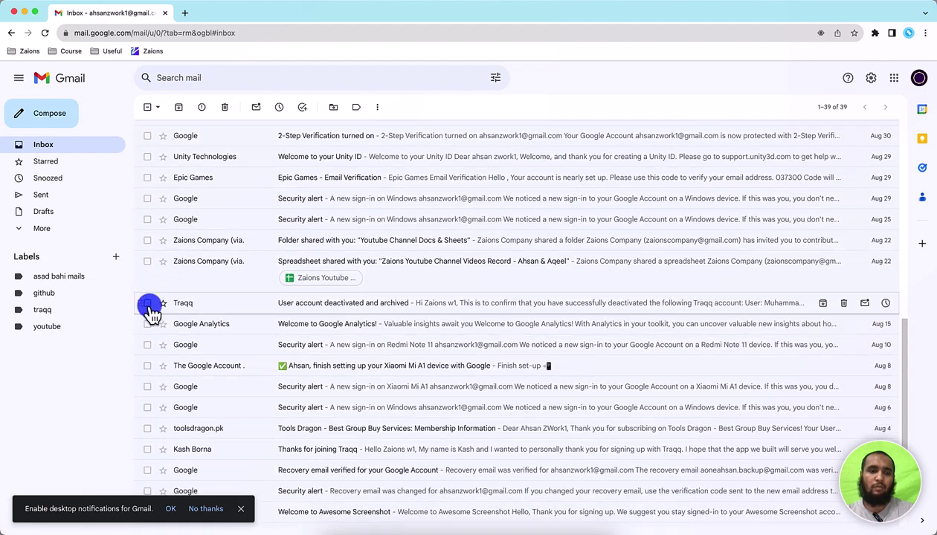
{"action": "left_click", "coordinate": [149, 304]}
{"action": "scroll", "coordinate": [155, 342], "scroll_direction": "down", "scroll_amount": 2}
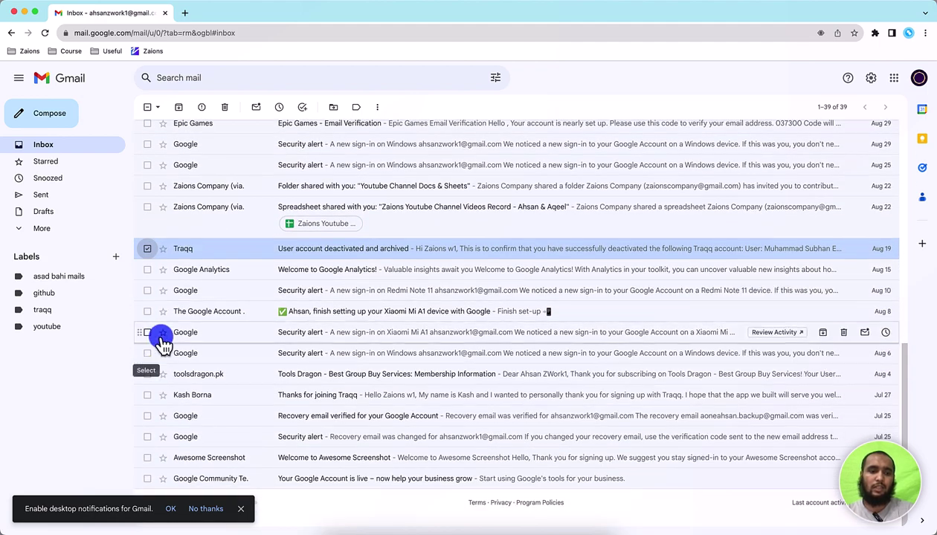
{"action": "scroll", "coordinate": [179, 334], "scroll_direction": "up", "scroll_amount": 6}
{"action": "scroll", "coordinate": [201, 321], "scroll_direction": "up", "scroll_amount": 6}
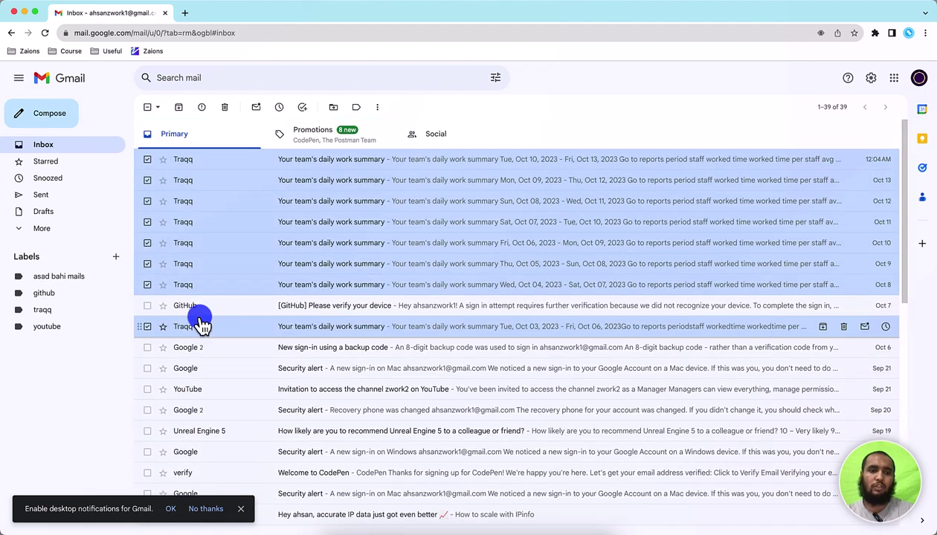
{"action": "left_click", "coordinate": [340, 110]}
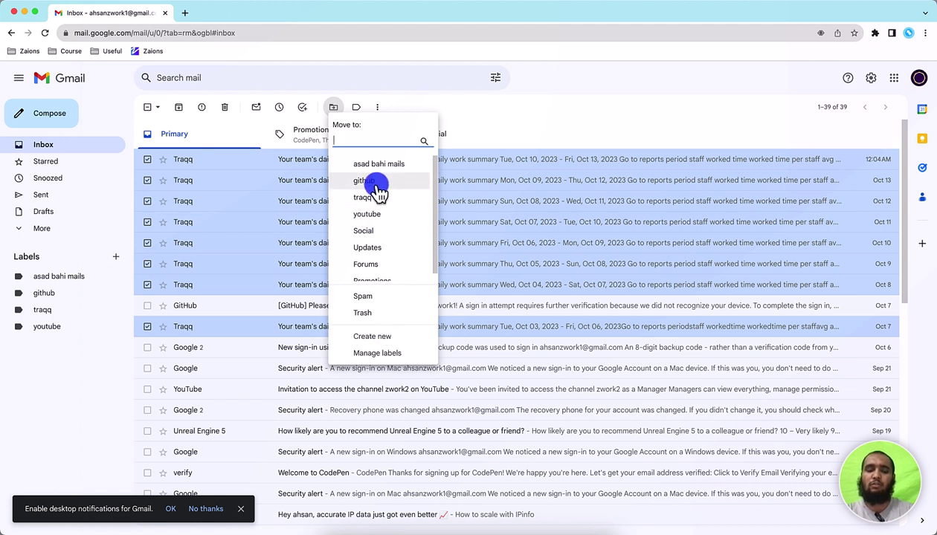
{"action": "type", "text": "traww"}
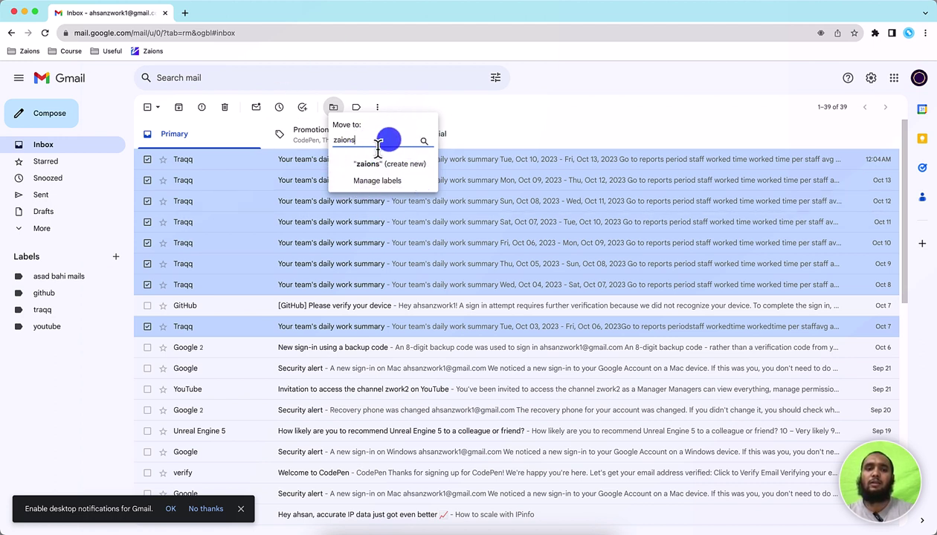
{"action": "key", "text": "Down"}
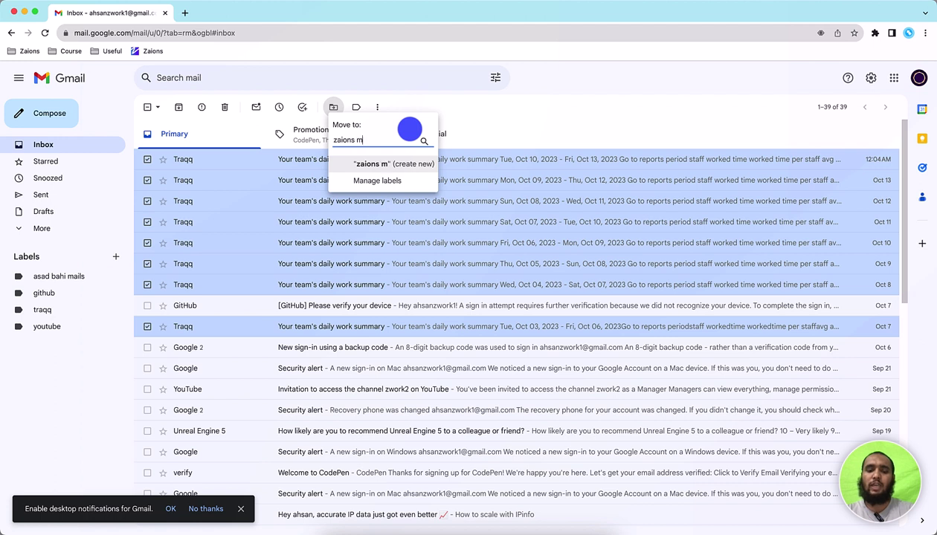
{"action": "type", "text": "ail"}
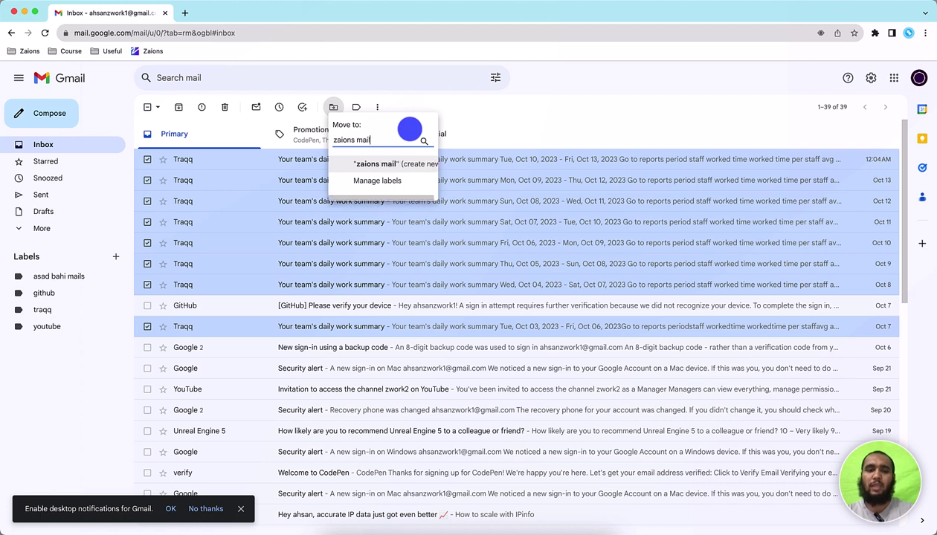
{"action": "left_click", "coordinate": [419, 175]}
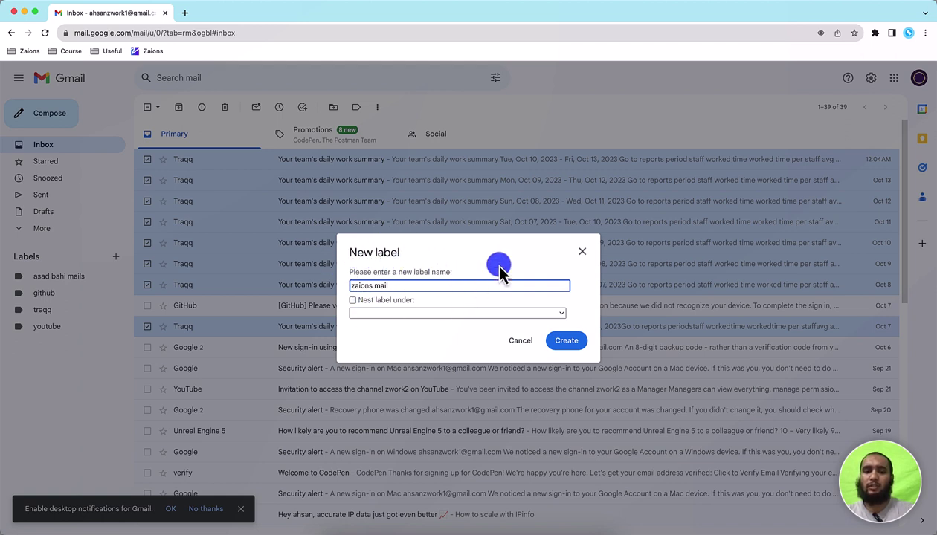
{"action": "left_click", "coordinate": [355, 303]}
{"action": "left_click", "coordinate": [399, 315]}
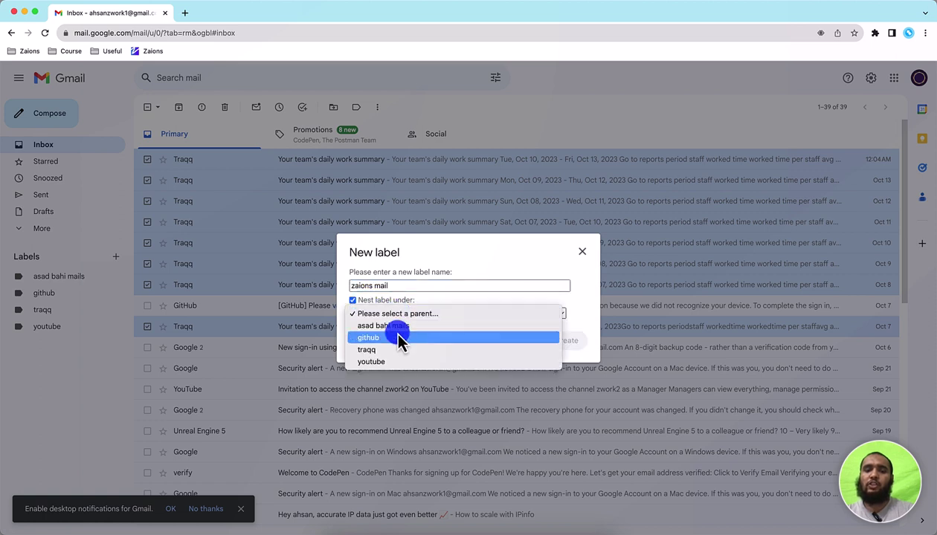
{"action": "left_click", "coordinate": [574, 238]}
{"action": "left_click", "coordinate": [582, 252]}
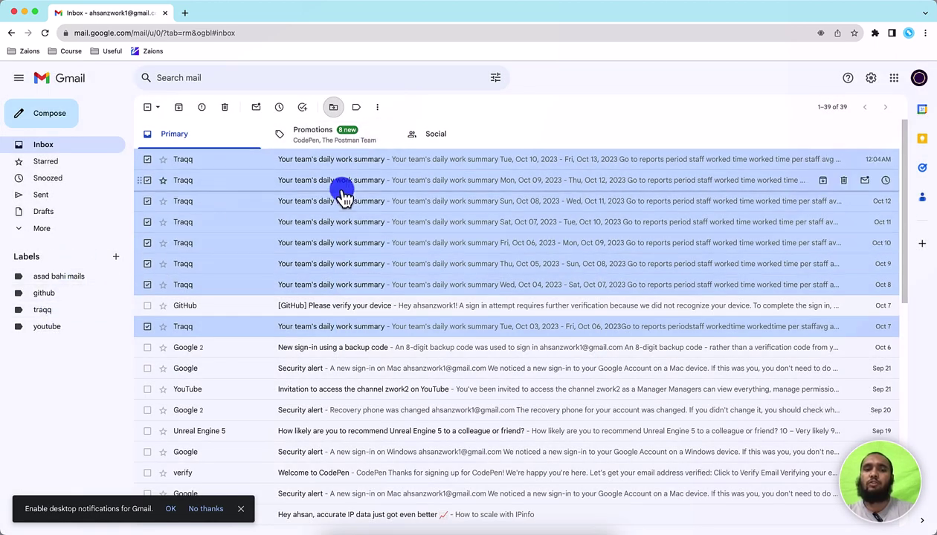
- Move the selected Traqq conversations to the traqq label
{"action": "left_click", "coordinate": [334, 108]}
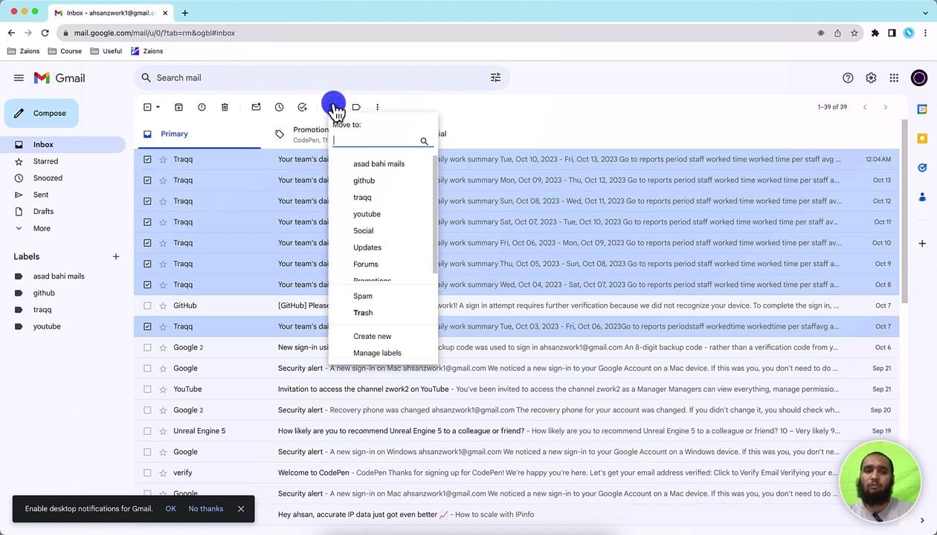
{"action": "left_click", "coordinate": [394, 201]}
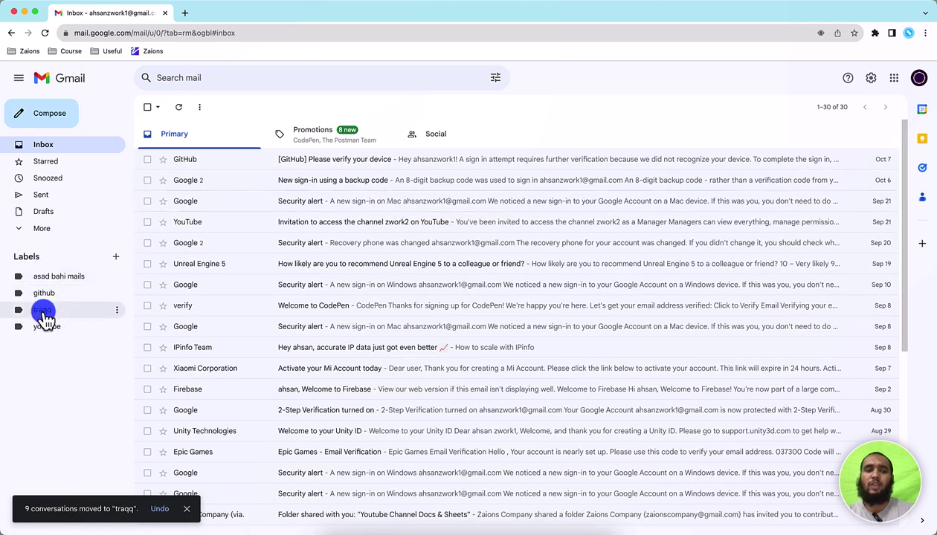
- Select the GitHub "Please verify your device" email, check the page for other "github" matches, and move it to the github label
{"action": "left_click", "coordinate": [147, 159]}
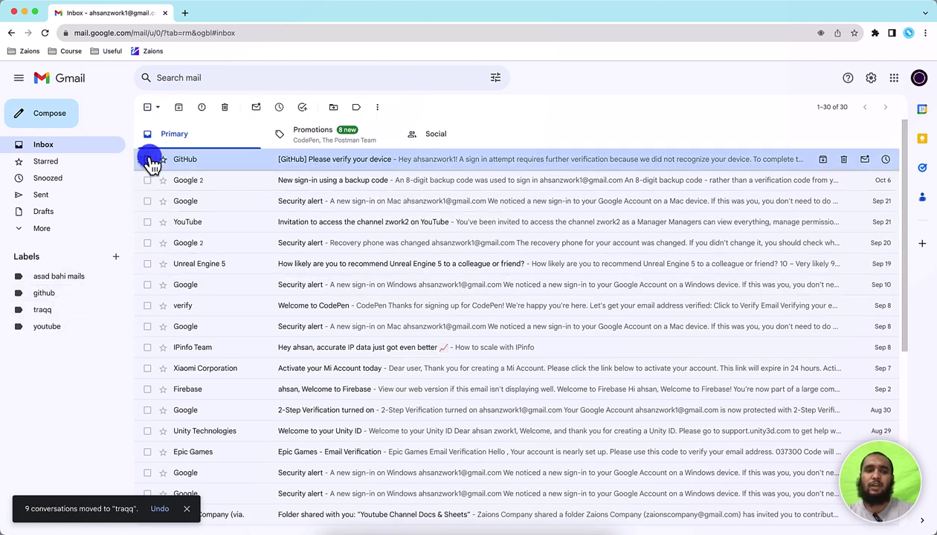
{"action": "scroll", "coordinate": [148, 237], "scroll_direction": "down", "scroll_amount": 3}
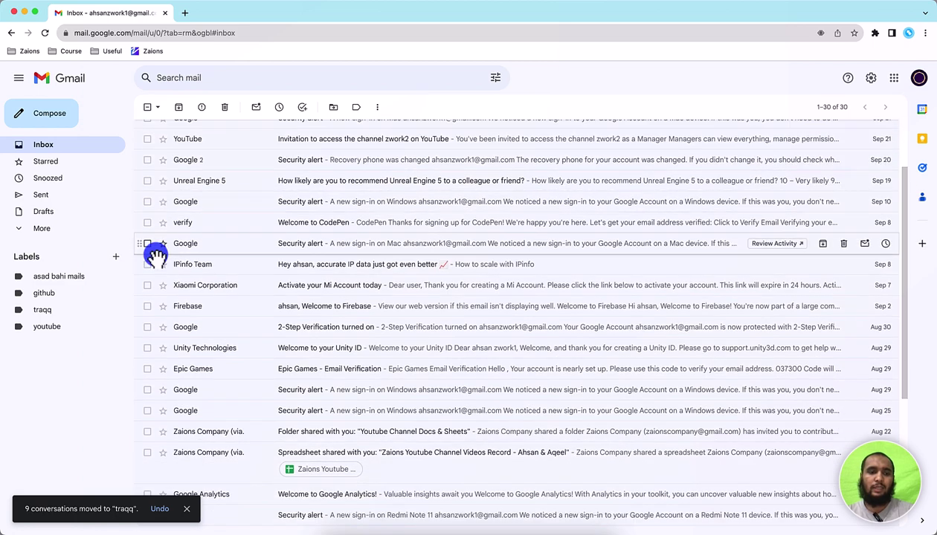
{"action": "scroll", "coordinate": [149, 279], "scroll_direction": "up", "scroll_amount": 3}
{"action": "key", "text": "super+f"}
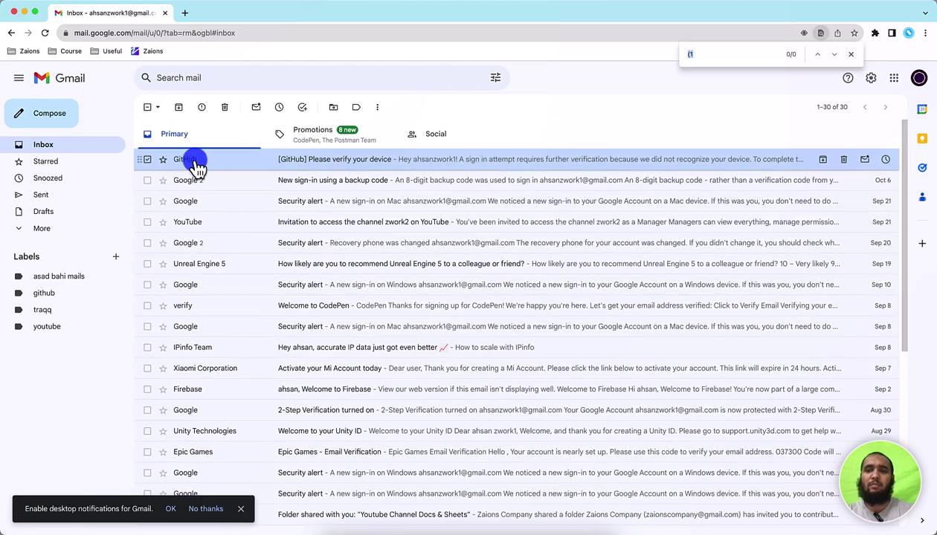
{"action": "mouse_move", "coordinate": [197, 168]}
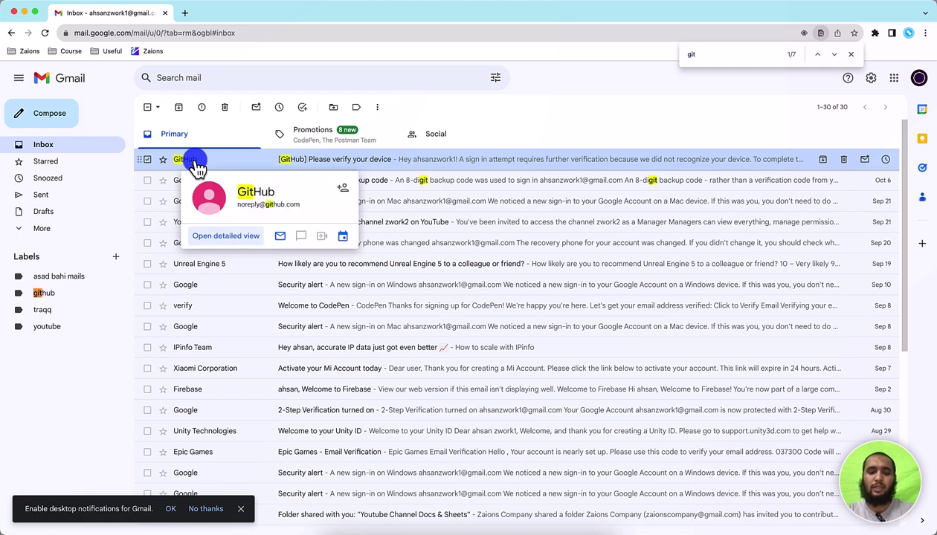
{"action": "type", "text": "github"}
{"action": "scroll", "coordinate": [220, 194], "scroll_direction": "down", "scroll_amount": 8}
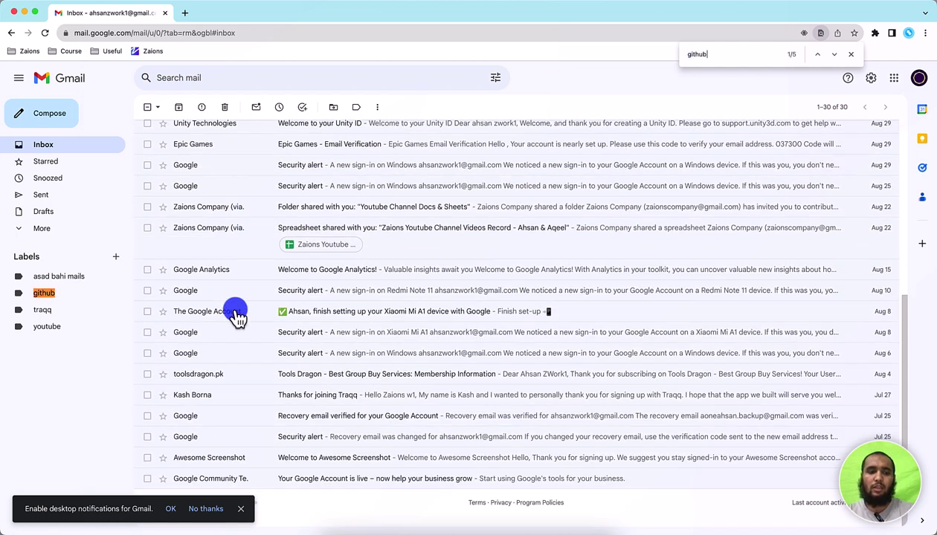
{"action": "scroll", "coordinate": [237, 297], "scroll_direction": "up", "scroll_amount": 8}
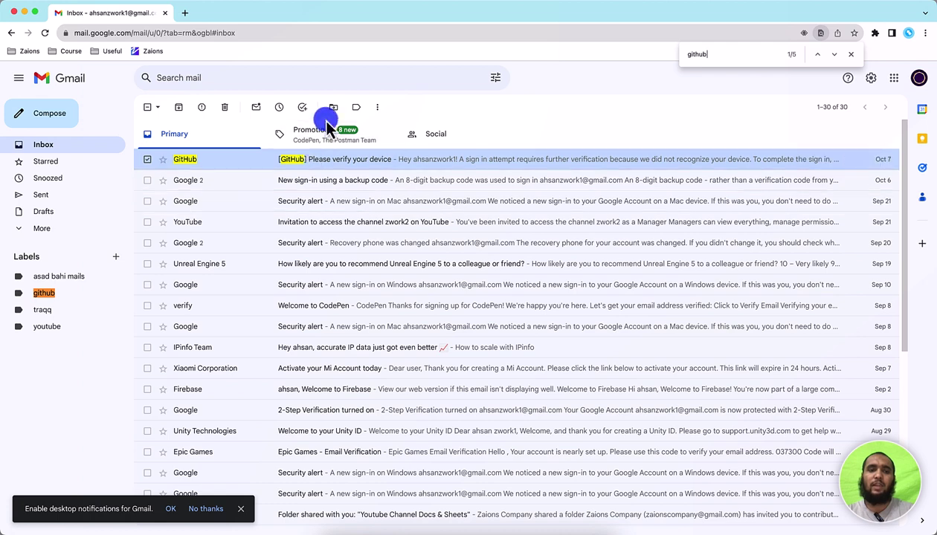
{"action": "left_click", "coordinate": [333, 108]}
{"action": "left_click", "coordinate": [385, 180]}
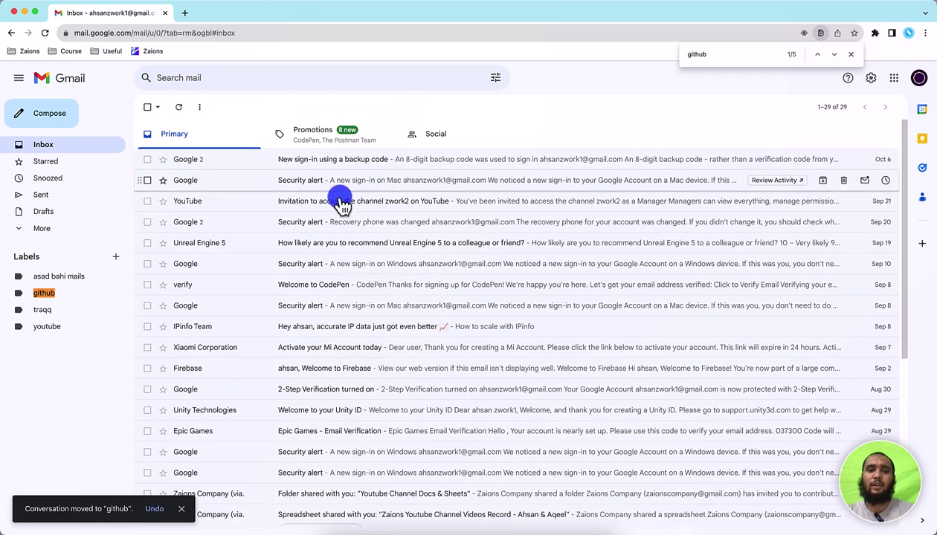
- Find "google" on the page and select the eight Google emails dated Oct 6 back to Aug 25, skipping other senders
{"action": "type", "text": "google"}
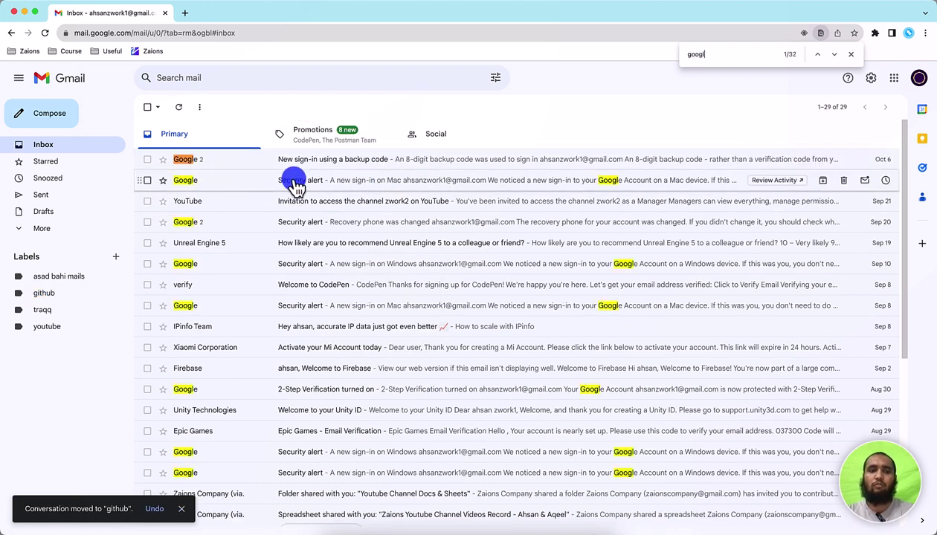
{"action": "left_click", "coordinate": [147, 159]}
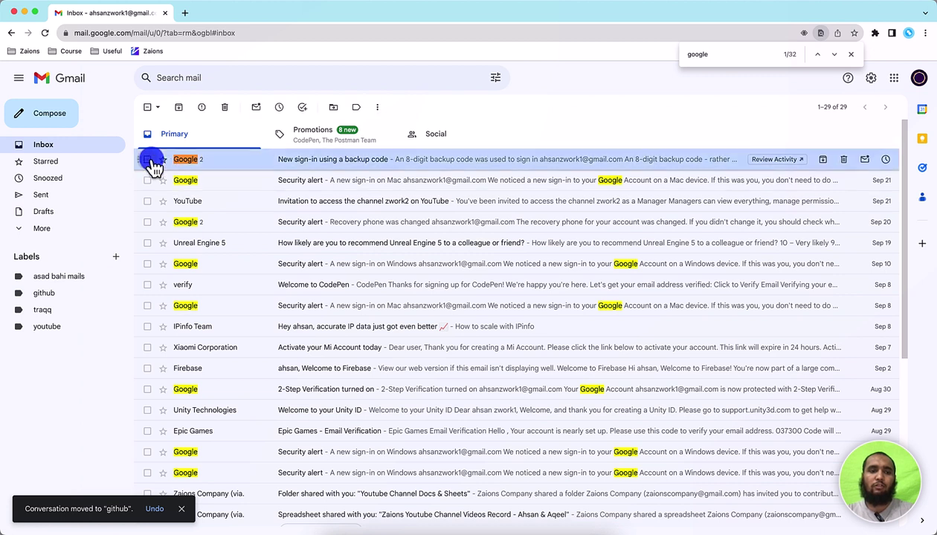
{"action": "left_click", "coordinate": [148, 180]}
{"action": "left_click", "coordinate": [147, 223]}
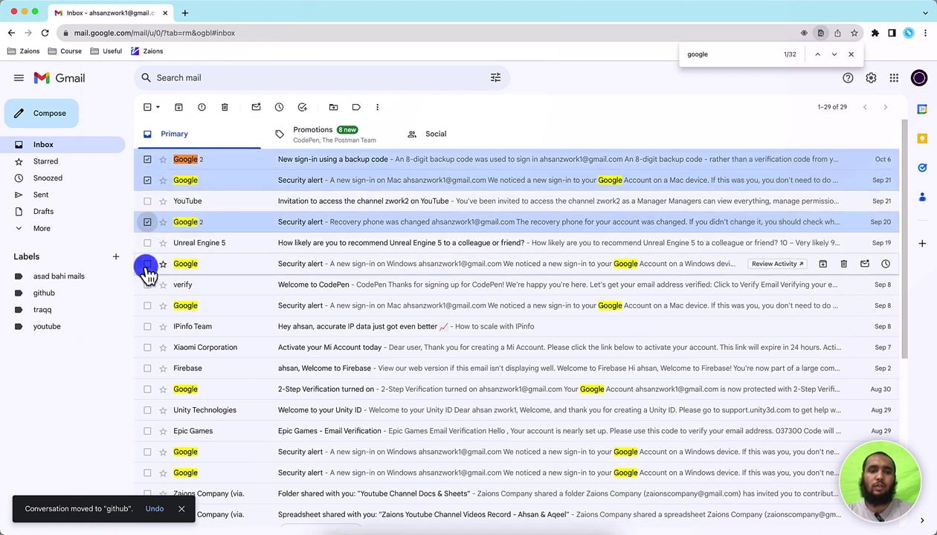
{"action": "left_click", "coordinate": [147, 264]}
{"action": "left_click", "coordinate": [147, 305]}
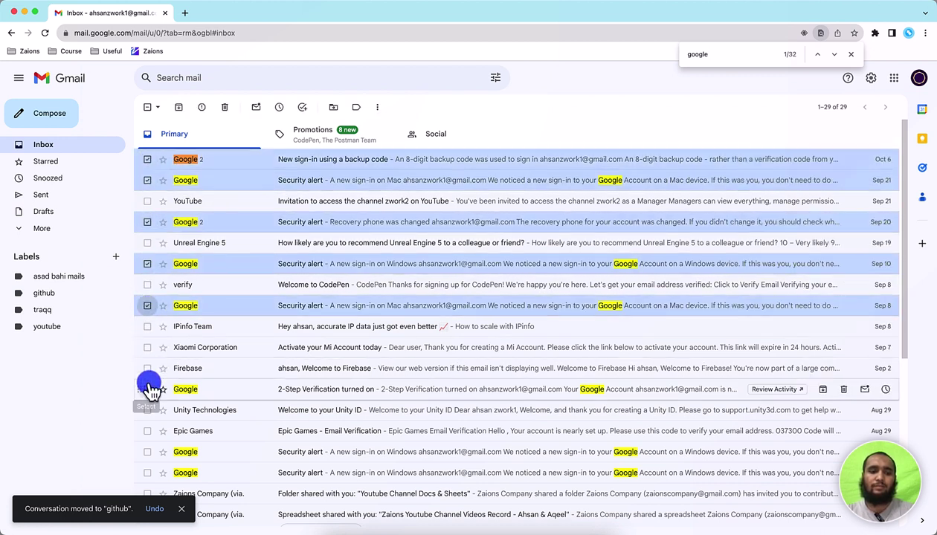
{"action": "left_click", "coordinate": [148, 389]}
{"action": "scroll", "coordinate": [147, 385], "scroll_direction": "down", "scroll_amount": 2}
{"action": "left_click", "coordinate": [148, 327]}
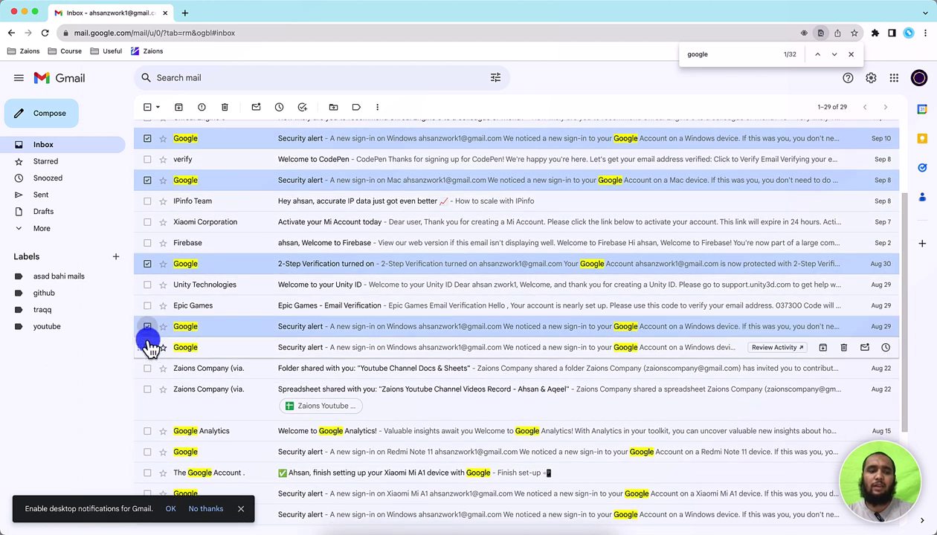
{"action": "left_click", "coordinate": [147, 348]}
- Add the Google and Google Account emails dated Aug 10 to Aug 6 to the selection, leaving out the Google Analytics email
{"action": "scroll", "coordinate": [150, 435], "scroll_direction": "down", "scroll_amount": 2}
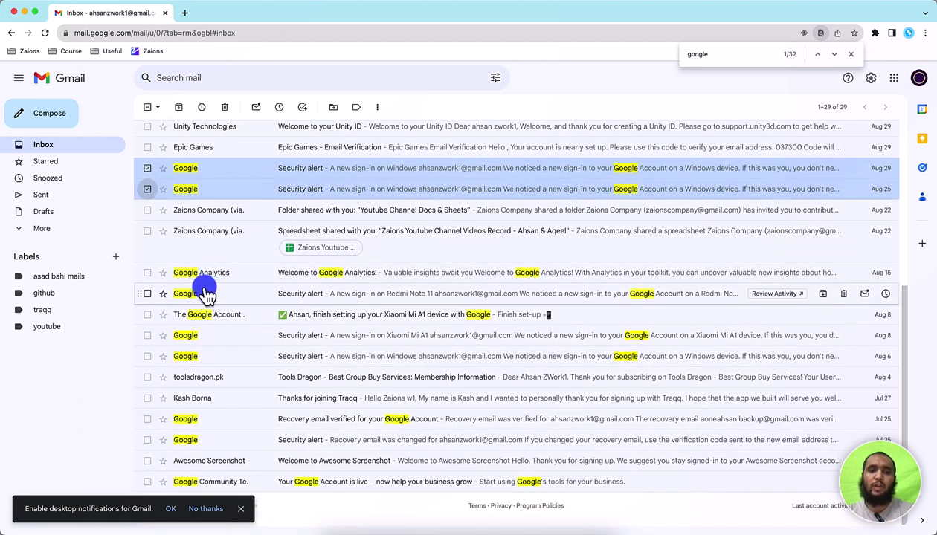
{"action": "mouse_move", "coordinate": [200, 275]}
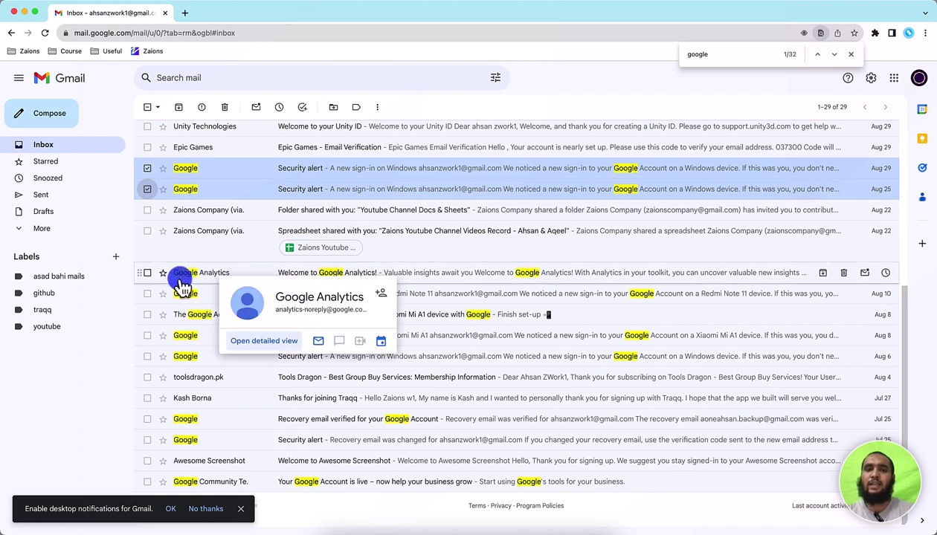
{"action": "left_click", "coordinate": [145, 294]}
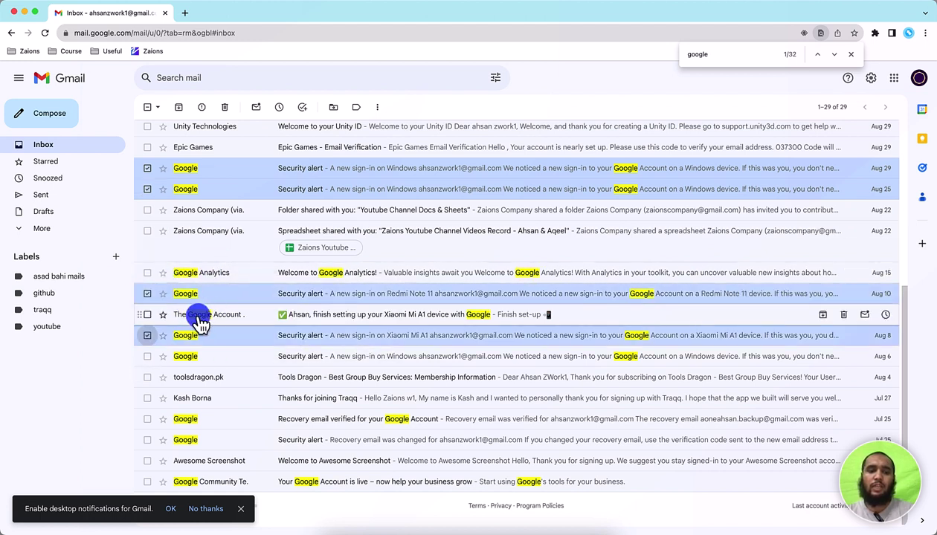
{"action": "left_click", "coordinate": [148, 337]}
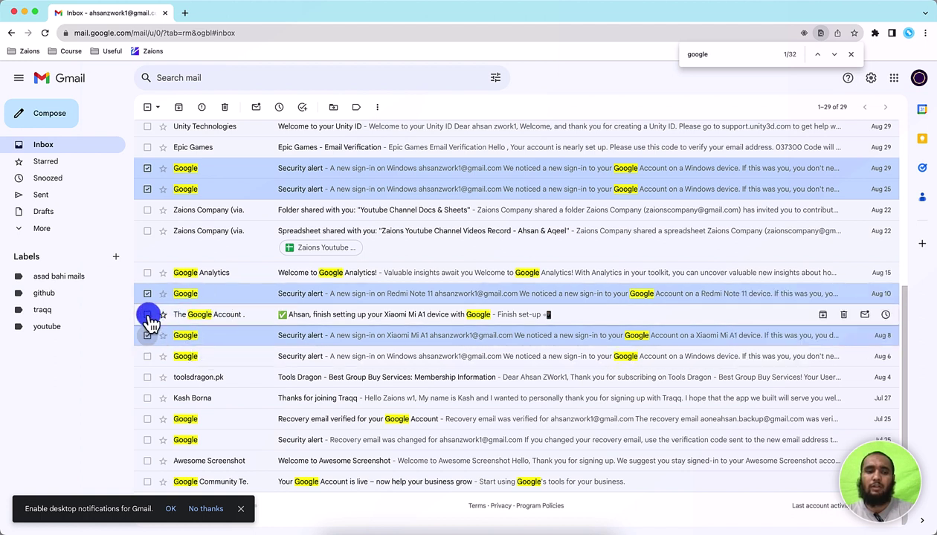
{"action": "left_click", "coordinate": [147, 316]}
{"action": "scroll", "coordinate": [153, 381], "scroll_direction": "down", "scroll_amount": 1}
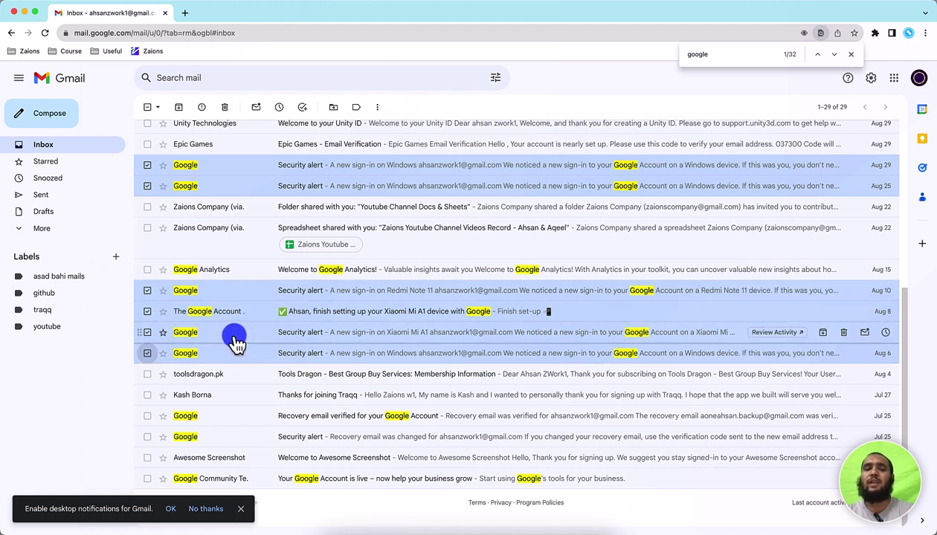
- Add the two Jul 25 Google emails and the Google Community Team email to the selection
{"action": "left_click", "coordinate": [147, 415]}
{"action": "left_click", "coordinate": [147, 436]}
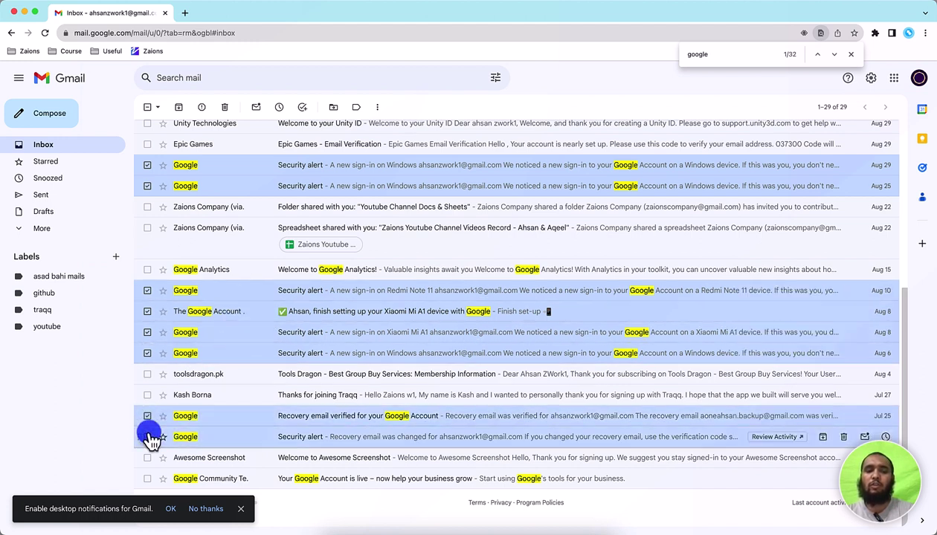
{"action": "scroll", "coordinate": [275, 355], "scroll_direction": "up", "scroll_amount": 5}
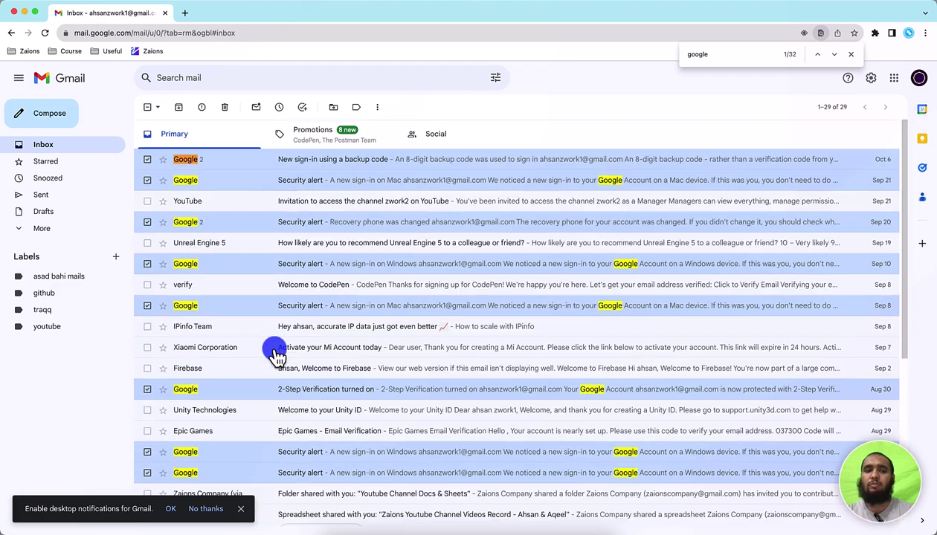
{"action": "scroll", "coordinate": [265, 330], "scroll_direction": "down", "scroll_amount": 5}
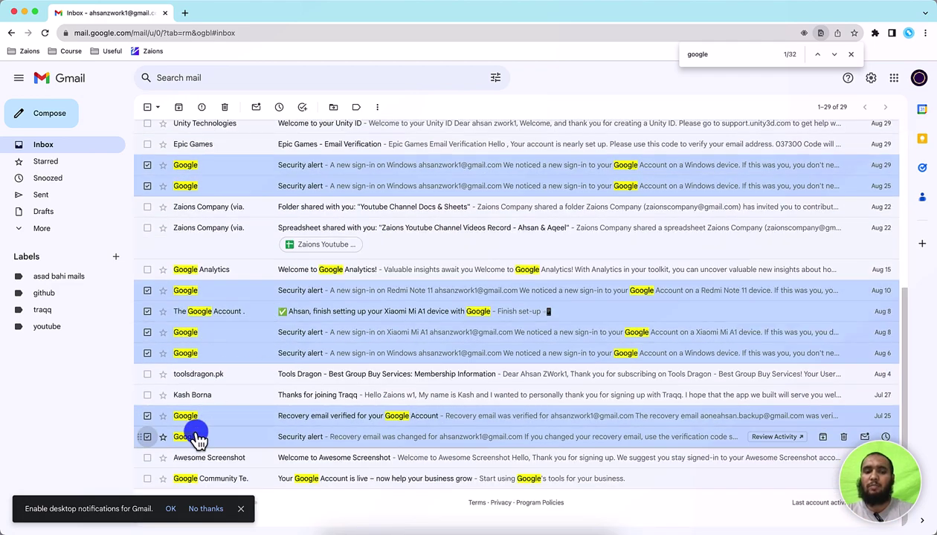
{"action": "left_click", "coordinate": [149, 479]}
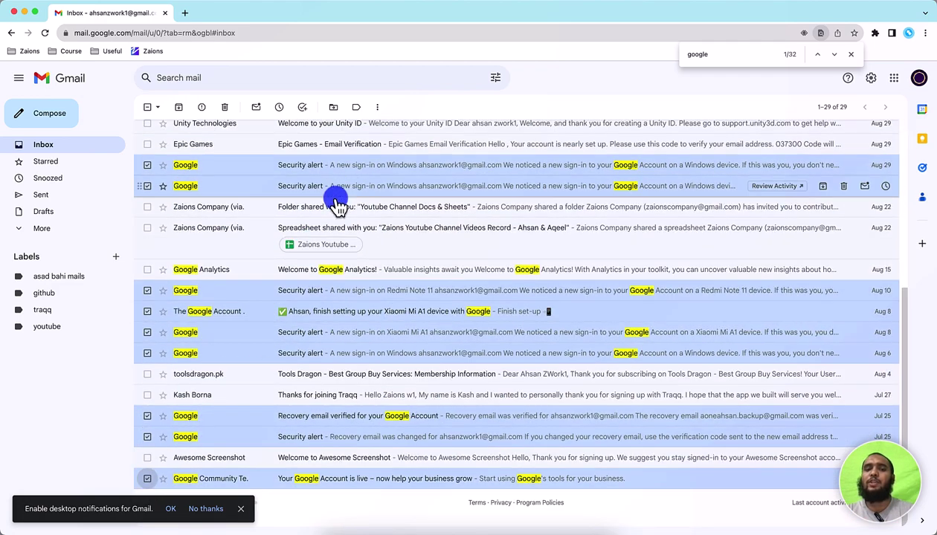
- Move the selected Google conversations to a new label named google, without nesting it
{"action": "scroll", "coordinate": [332, 221], "scroll_direction": "up", "scroll_amount": 5}
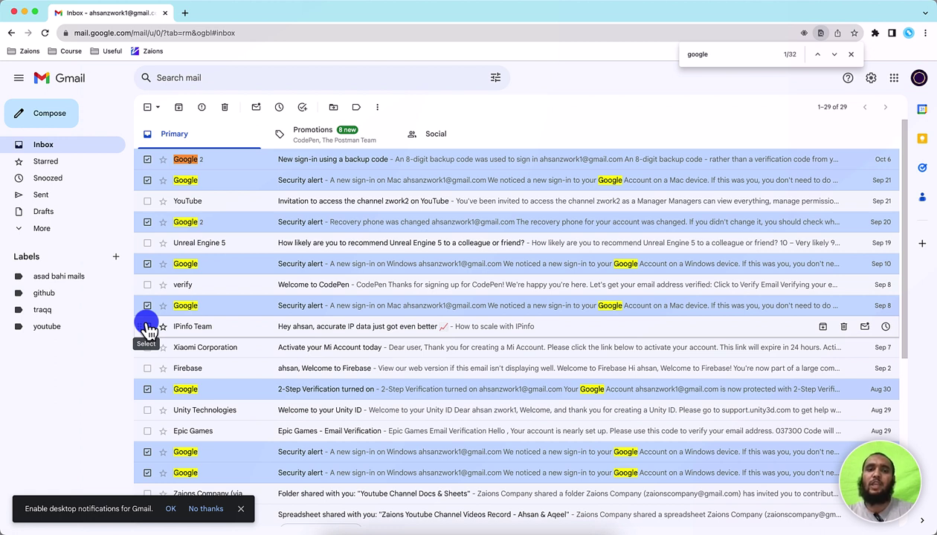
{"action": "left_click", "coordinate": [333, 107]}
{"action": "type", "text": "google"}
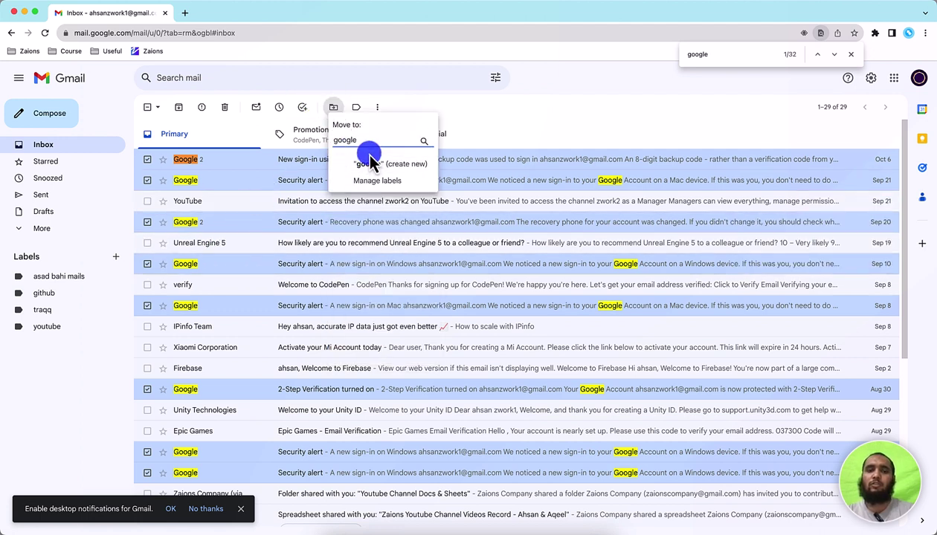
{"action": "left_click", "coordinate": [342, 139]}
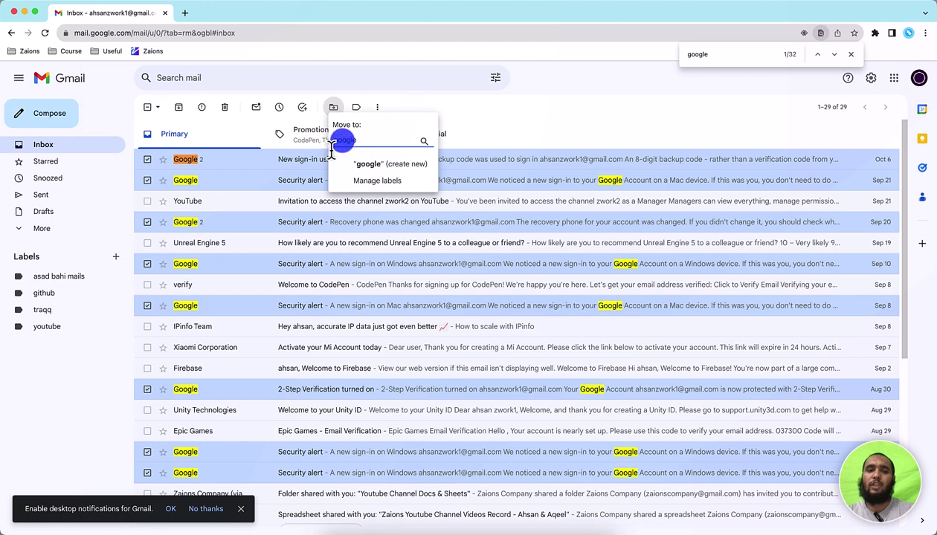
{"action": "left_click", "coordinate": [392, 165]}
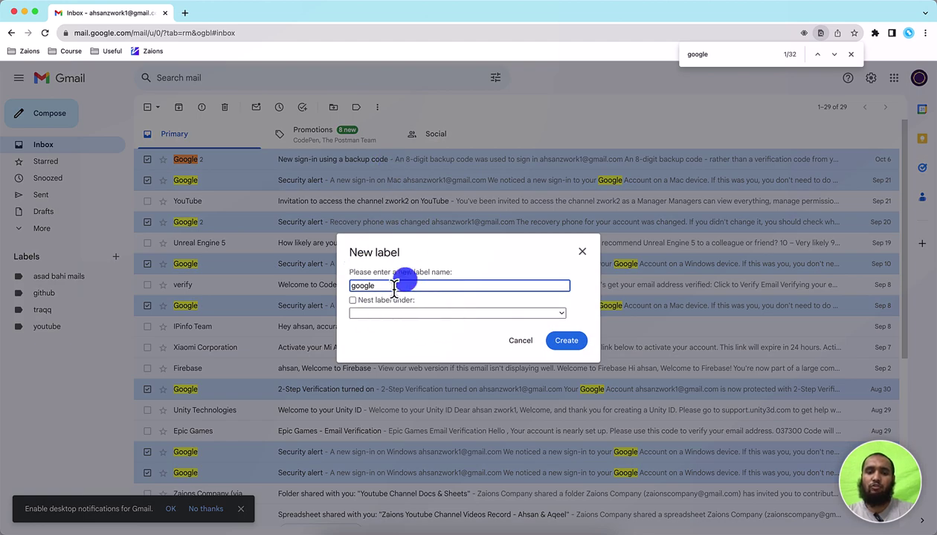
{"action": "left_click", "coordinate": [565, 341]}
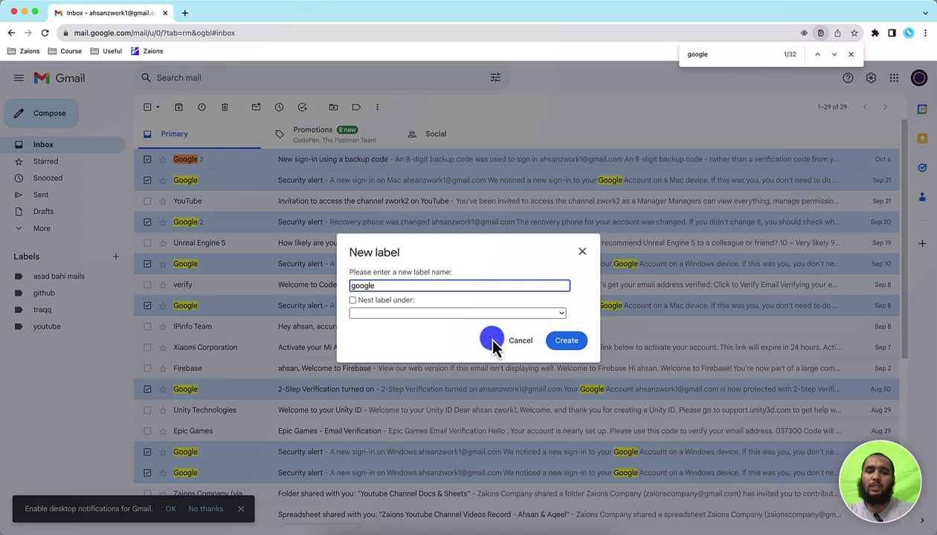
{"action": "left_click", "coordinate": [562, 340]}
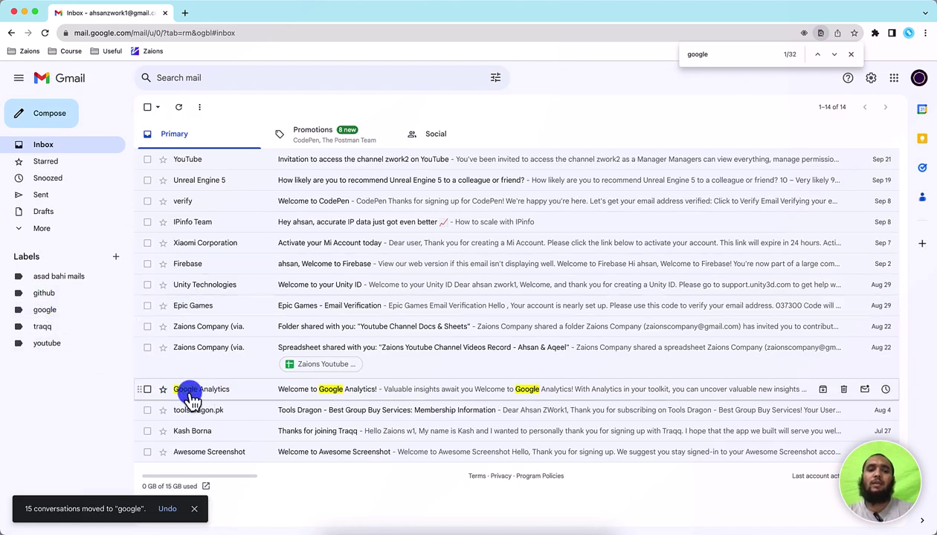
- Check the page for other "analy" matches and move the Google Analytics email to a new label "google analytics" nested under google
{"action": "mouse_move", "coordinate": [209, 399]}
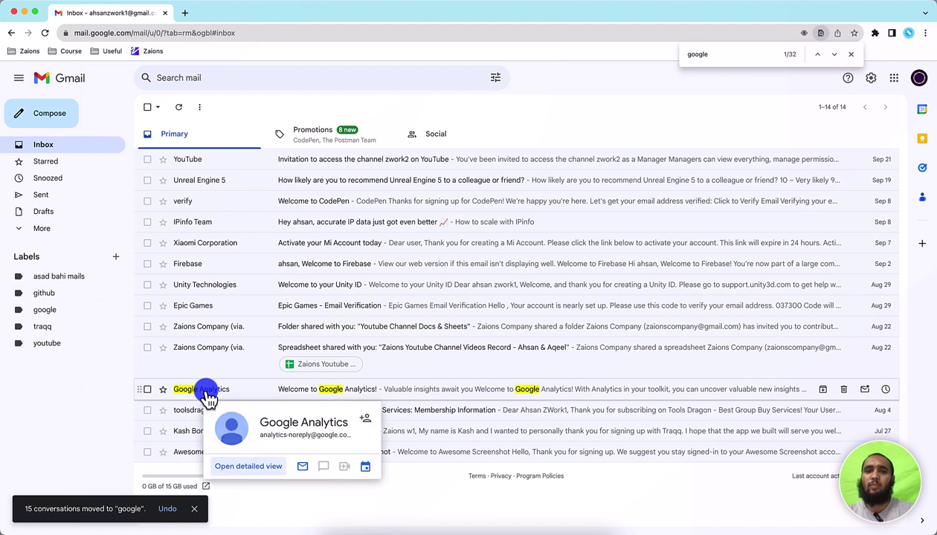
{"action": "left_click", "coordinate": [147, 391]}
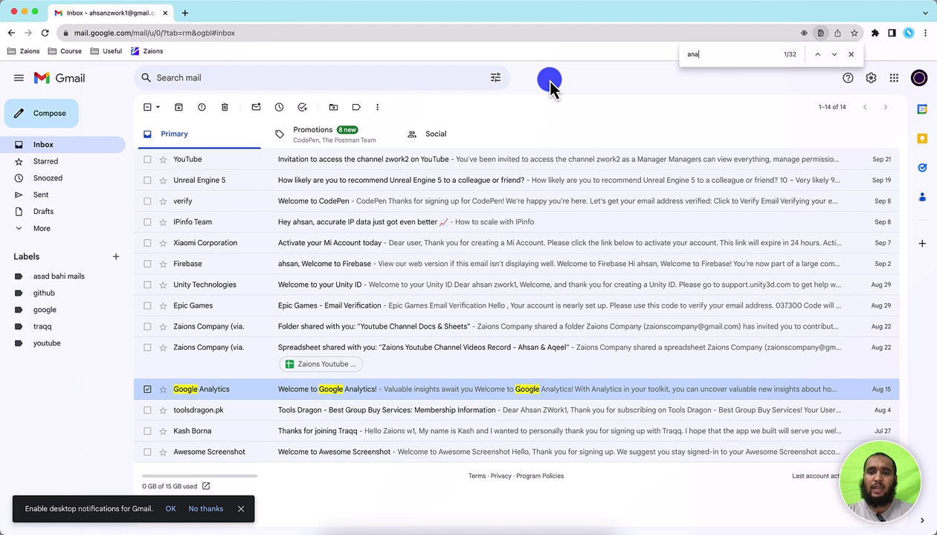
{"action": "type", "text": "ly"}
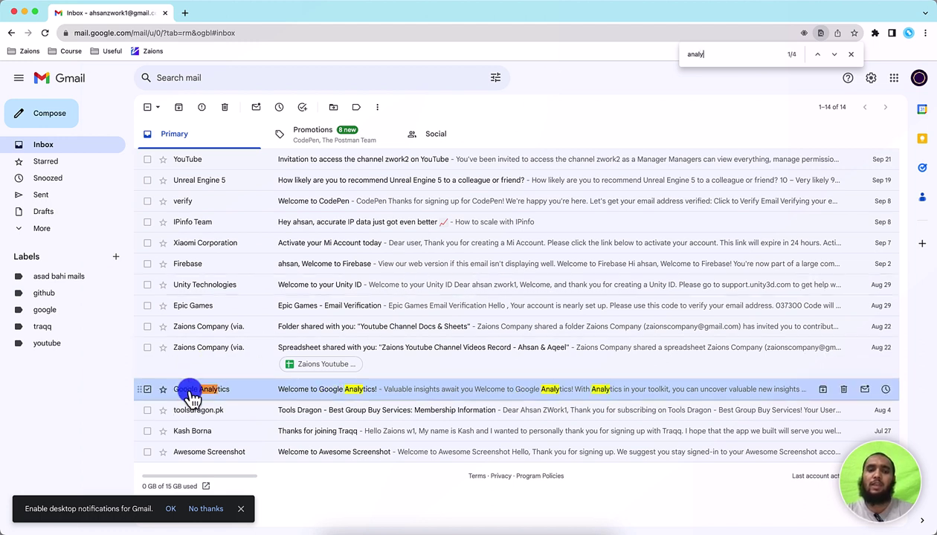
{"action": "left_click", "coordinate": [332, 107]}
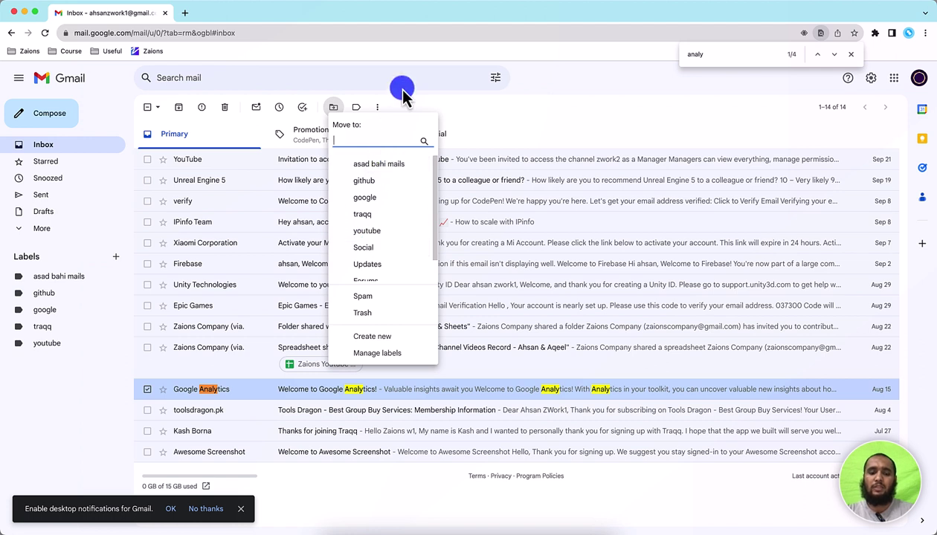
{"action": "type", "text": "google analytics"}
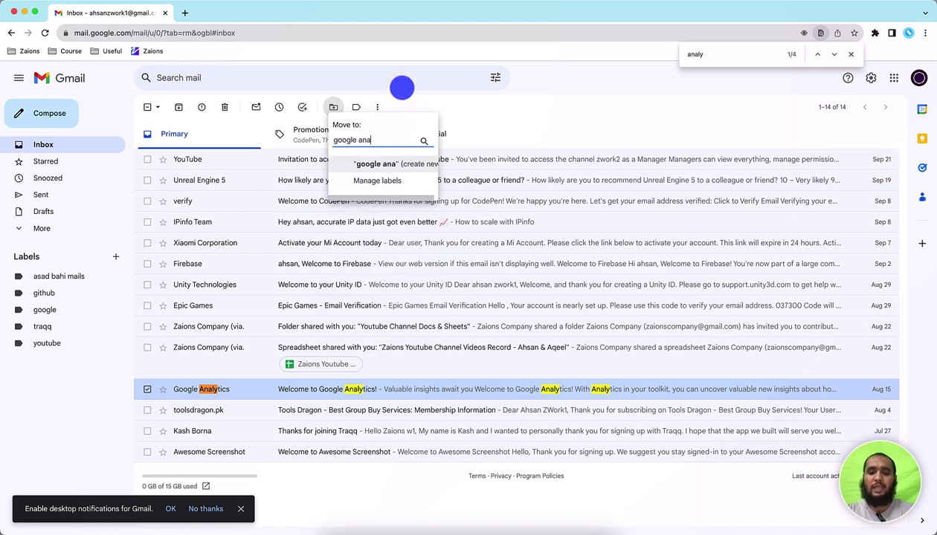
{"action": "left_click", "coordinate": [386, 165]}
{"action": "left_click", "coordinate": [382, 300]}
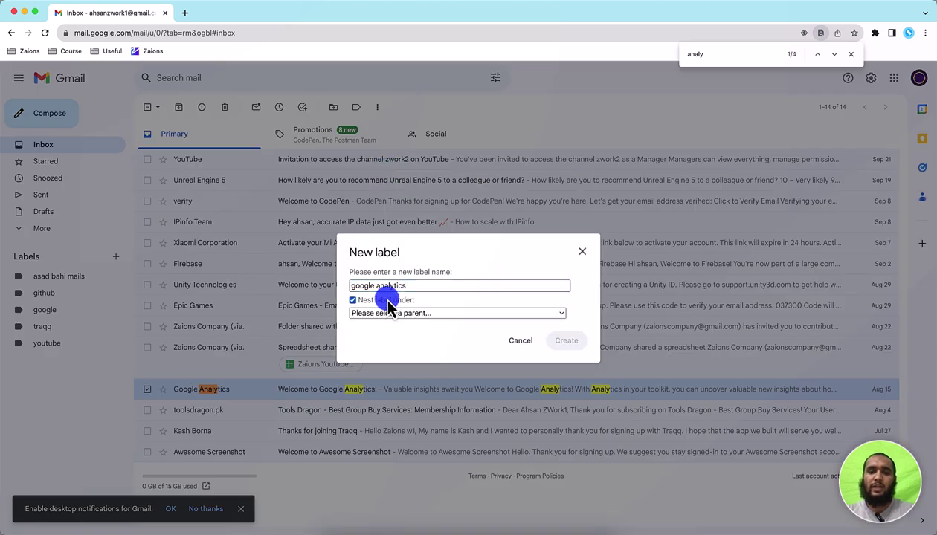
{"action": "left_click", "coordinate": [382, 313]}
{"action": "left_click", "coordinate": [369, 340]}
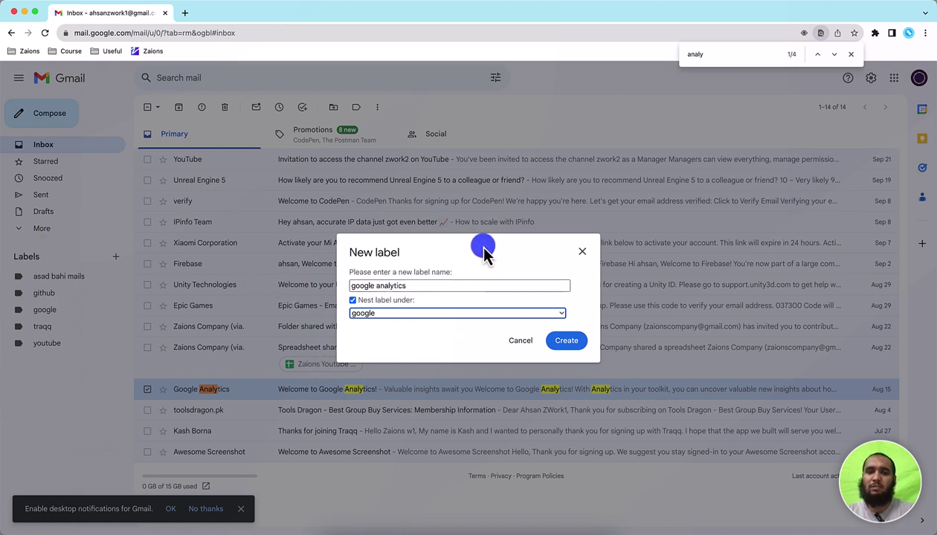
{"action": "left_click", "coordinate": [569, 341]}
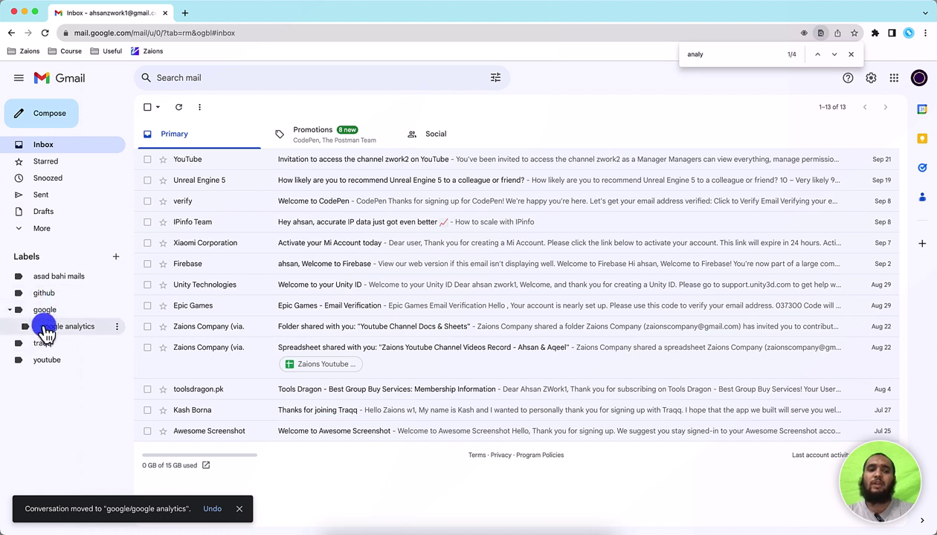
- Select the two Zaions Company shared folder and spreadsheet emails and move them to a new label named zaions
{"action": "left_click_drag", "start_coordinate": [46, 324], "coordinate": [158, 327]}
{"action": "left_click", "coordinate": [148, 327]}
{"action": "left_click", "coordinate": [147, 347]}
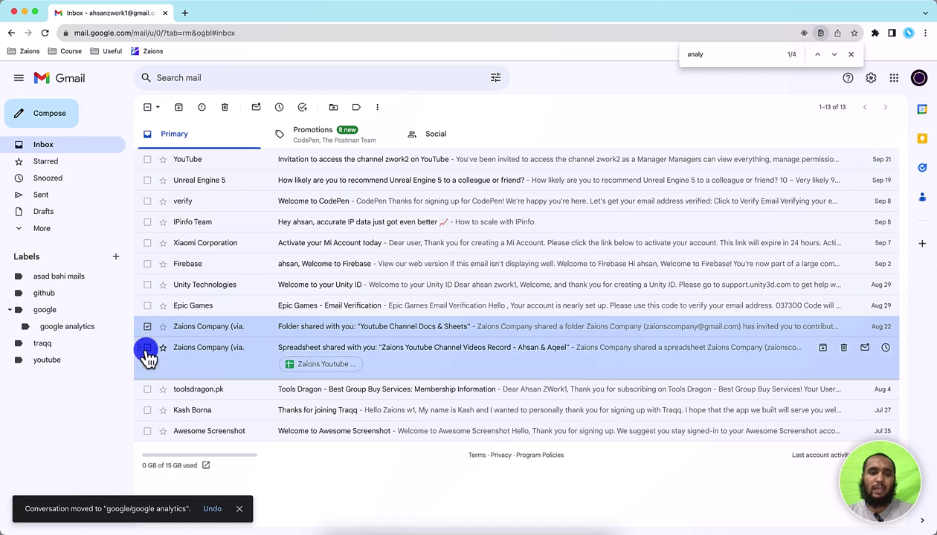
{"action": "left_click", "coordinate": [333, 107]}
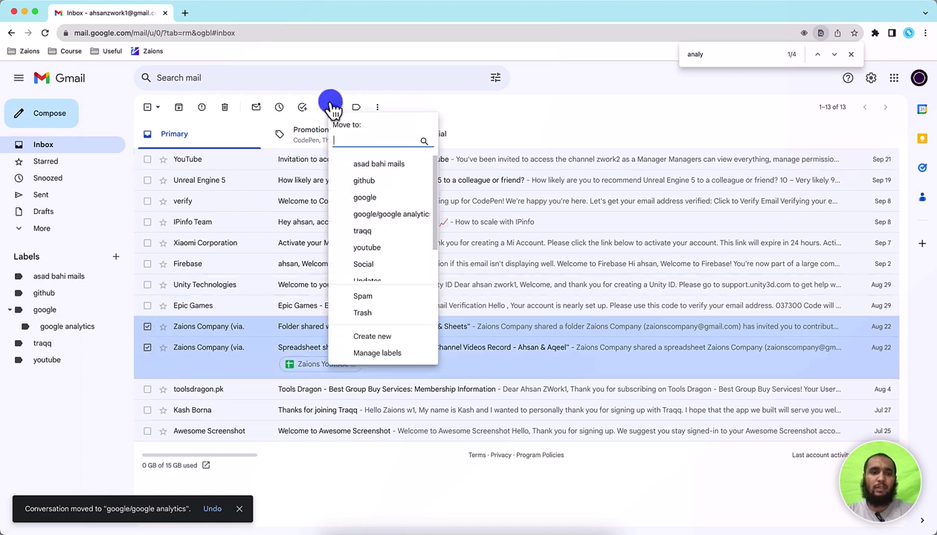
{"action": "type", "text": "zaions"}
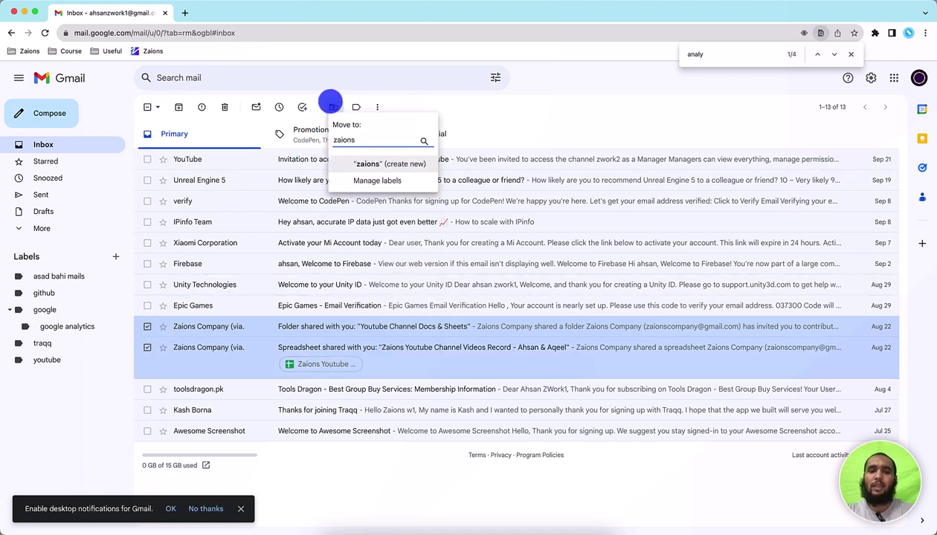
{"action": "key", "text": "Return"}
{"action": "key", "text": "Return"}
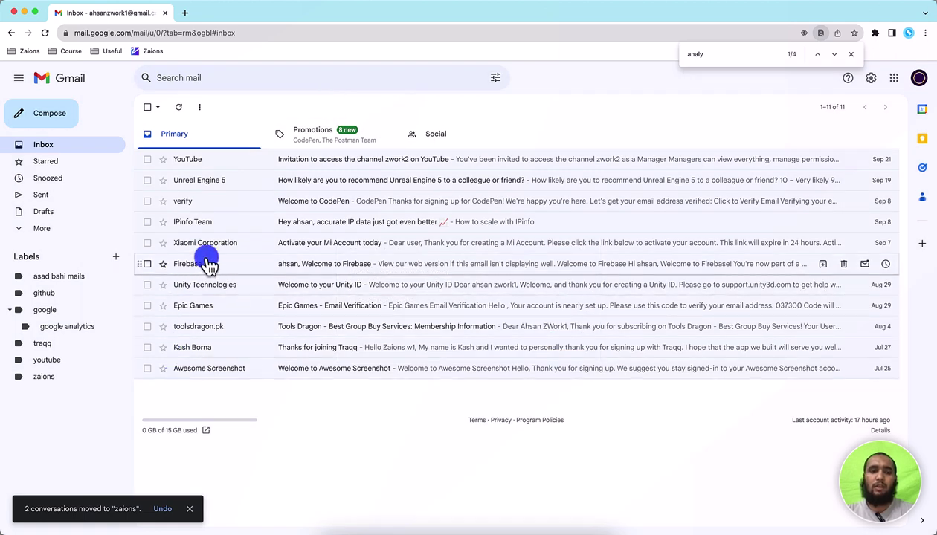
- Move the YouTube channel invitation email to the existing youtube label
{"action": "left_click", "coordinate": [147, 159]}
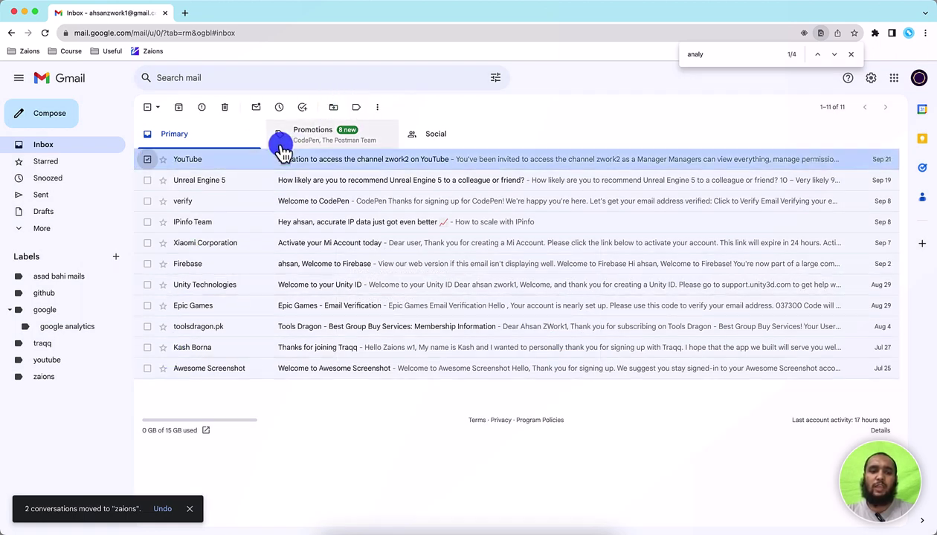
{"action": "left_click", "coordinate": [334, 108]}
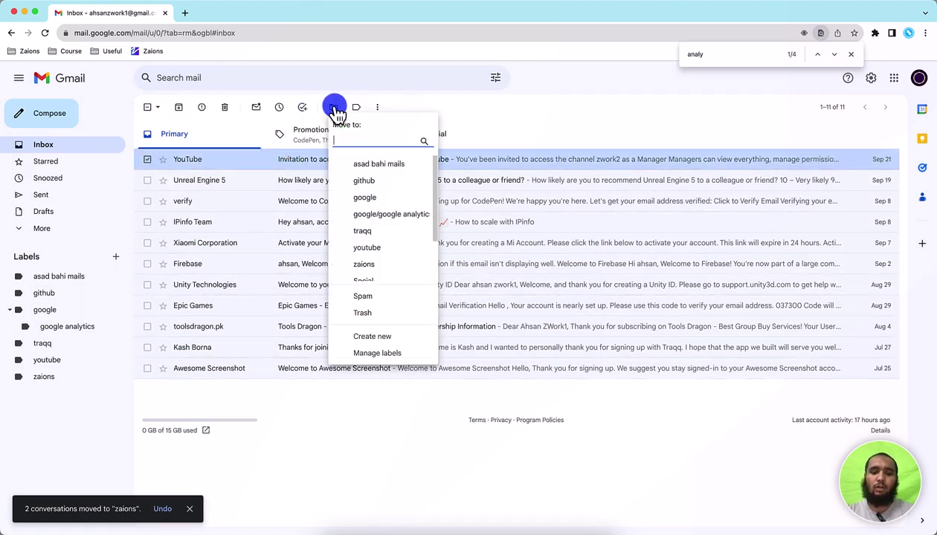
{"action": "type", "text": "y"}
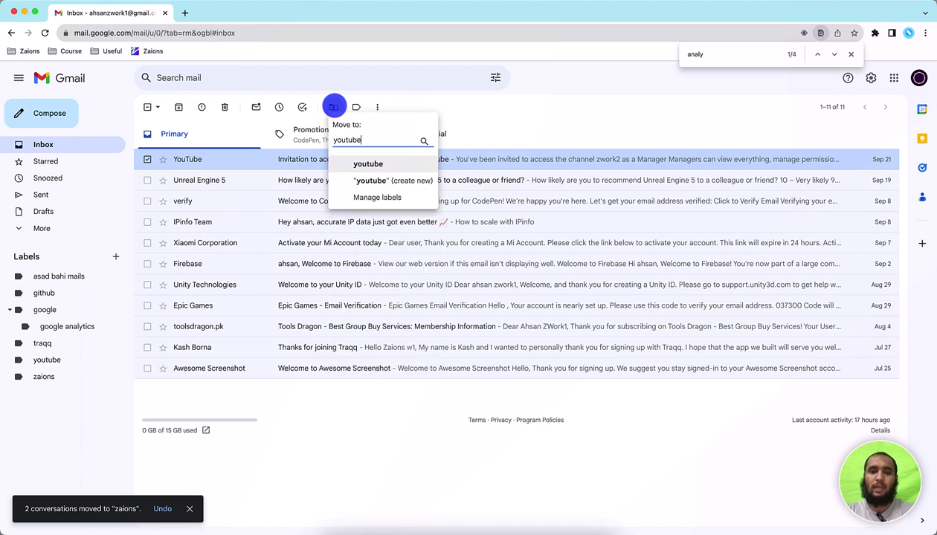
{"action": "type", "text": "outube"}
{"action": "key", "text": "Return"}
- Move the Unreal Engine 5 email to a new label named "unreal engine 5", without nesting it
{"action": "left_click", "coordinate": [147, 159]}
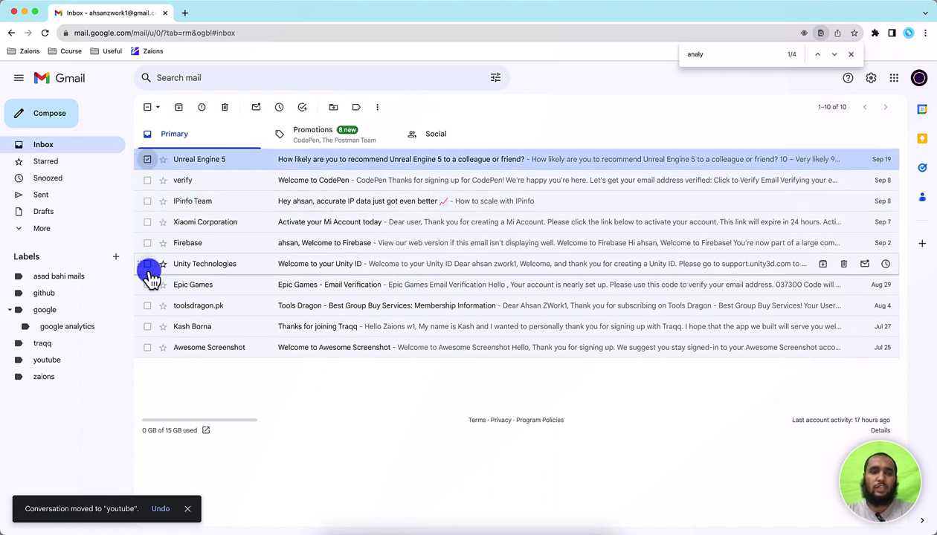
{"action": "left_click", "coordinate": [335, 108]}
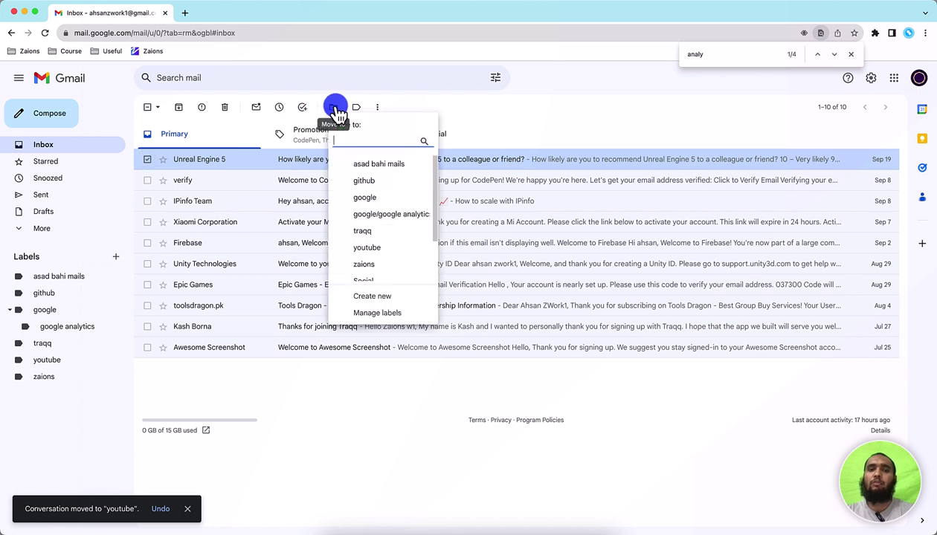
{"action": "type", "text": "unre"}
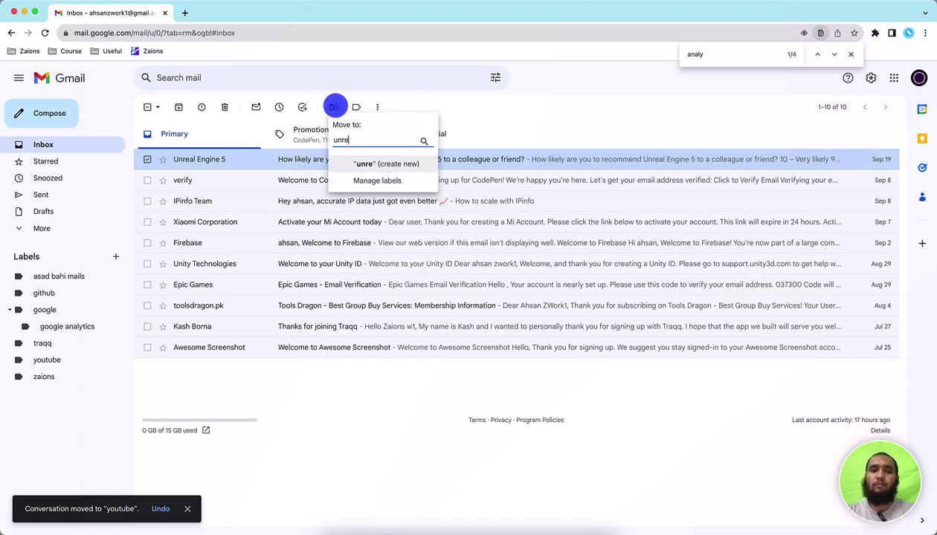
{"action": "type", "text": "al en"}
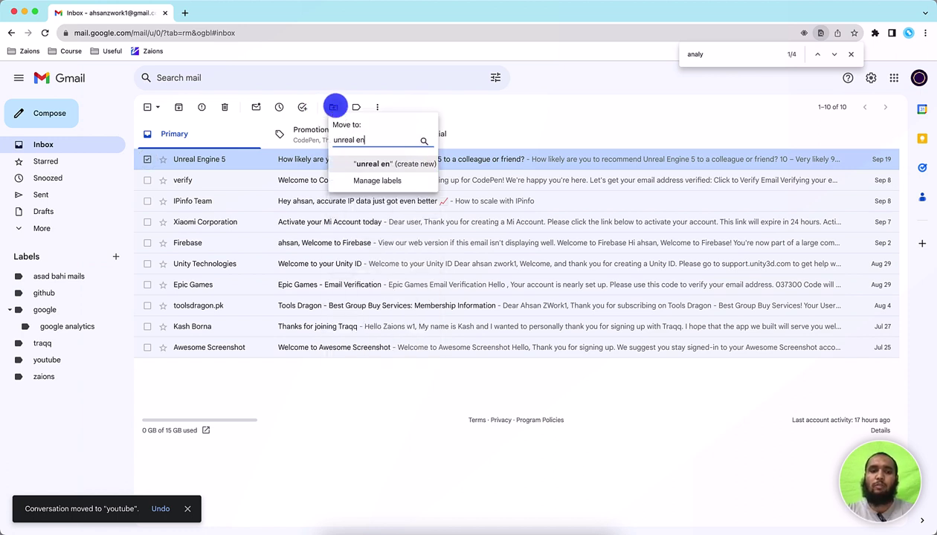
{"action": "type", "text": "ga"}
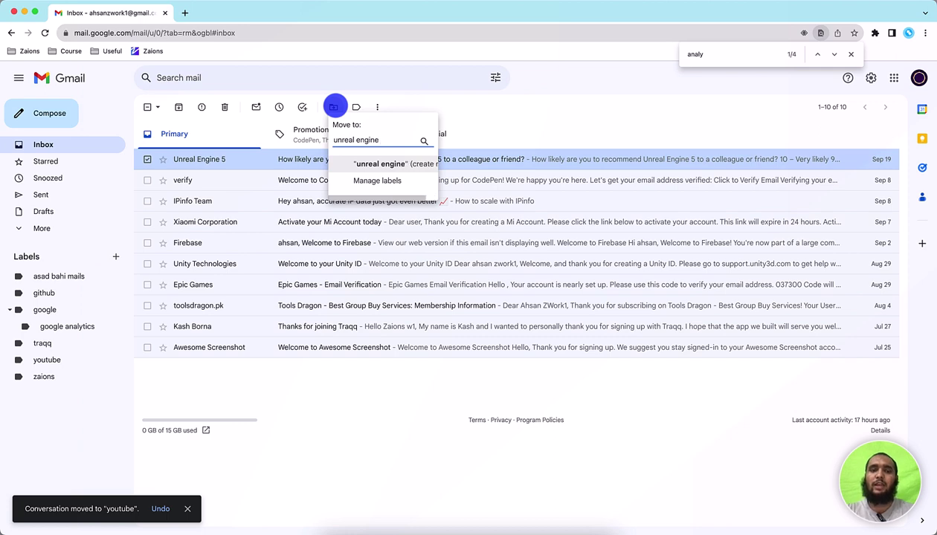
{"action": "key", "text": "Return"}
{"action": "key", "text": "Return"}
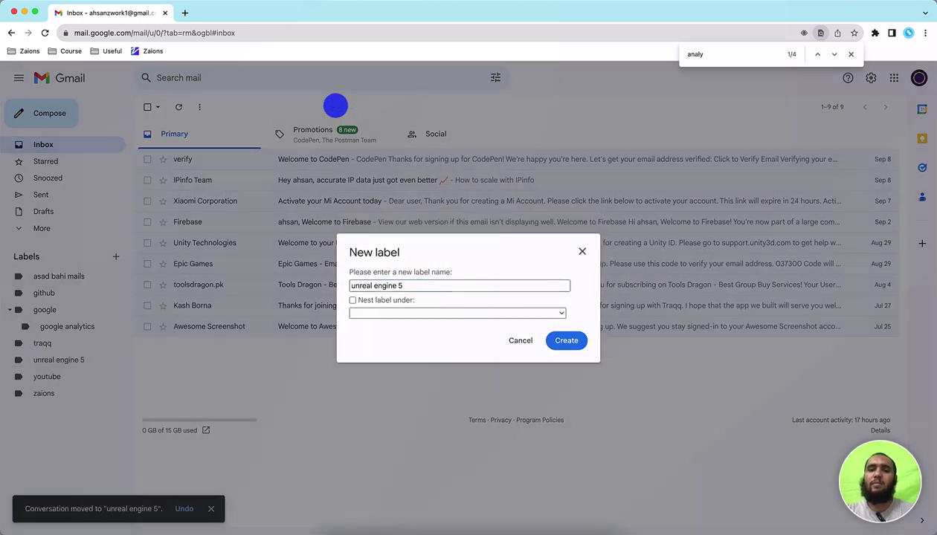
- Move the "Welcome to CodePen" email to a new label named codepen
{"action": "left_click", "coordinate": [148, 160]}
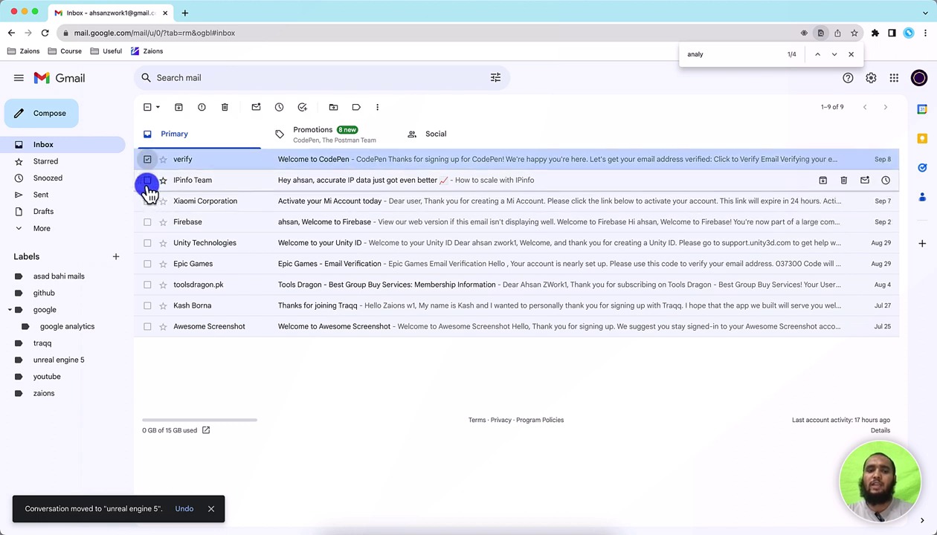
{"action": "left_click", "coordinate": [336, 107]}
{"action": "type", "text": "codepen"}
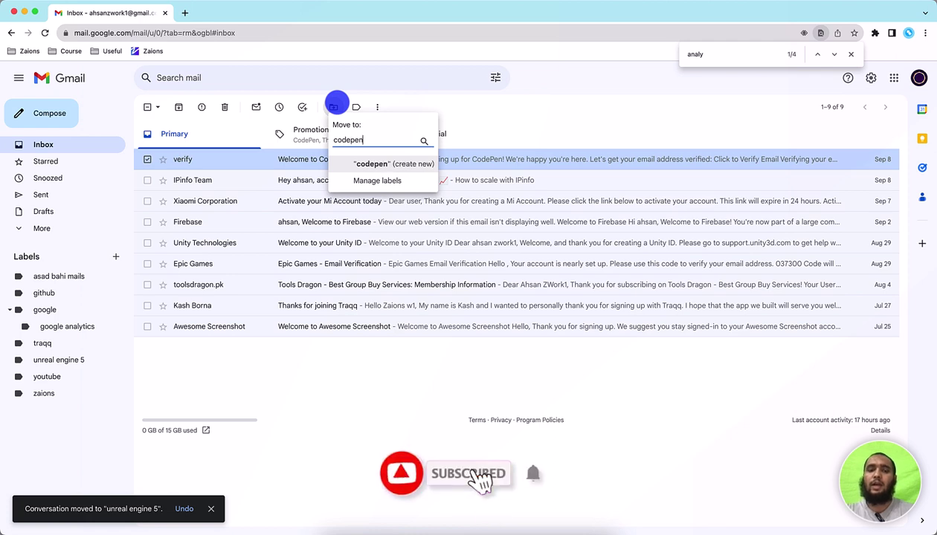
{"action": "key", "text": "Return"}
{"action": "key", "text": "Return"}
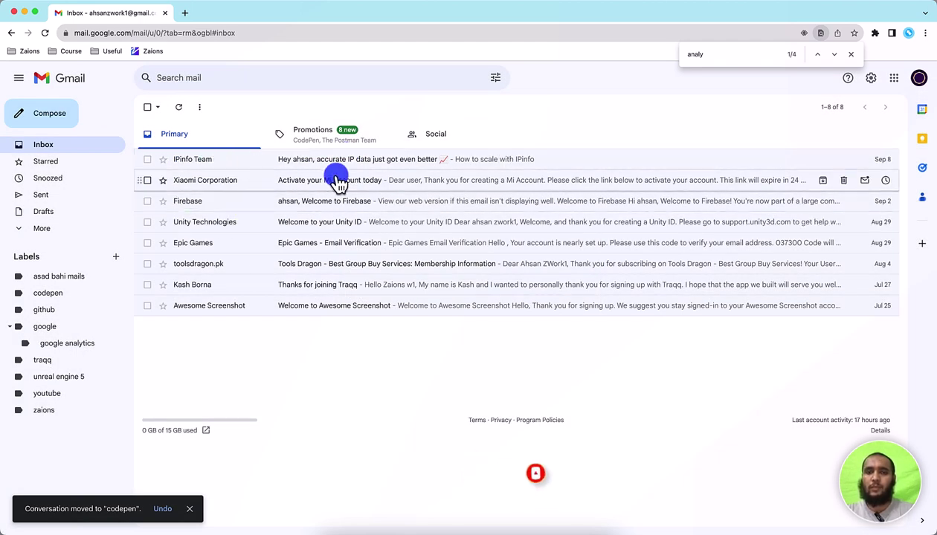
- Move the IPinfo Team email to a new label named ipinfo
{"action": "left_click", "coordinate": [147, 160]}
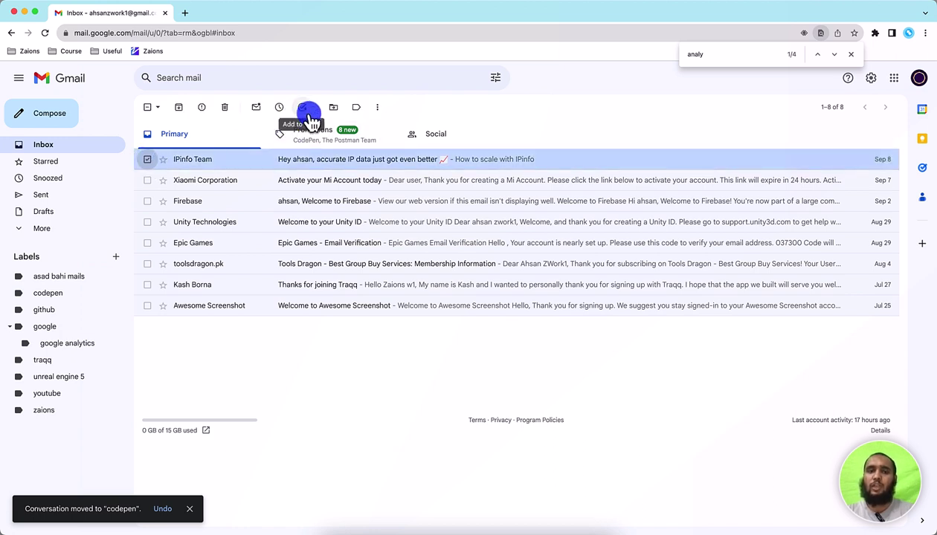
{"action": "left_click", "coordinate": [333, 107]}
{"action": "type", "text": "info"}
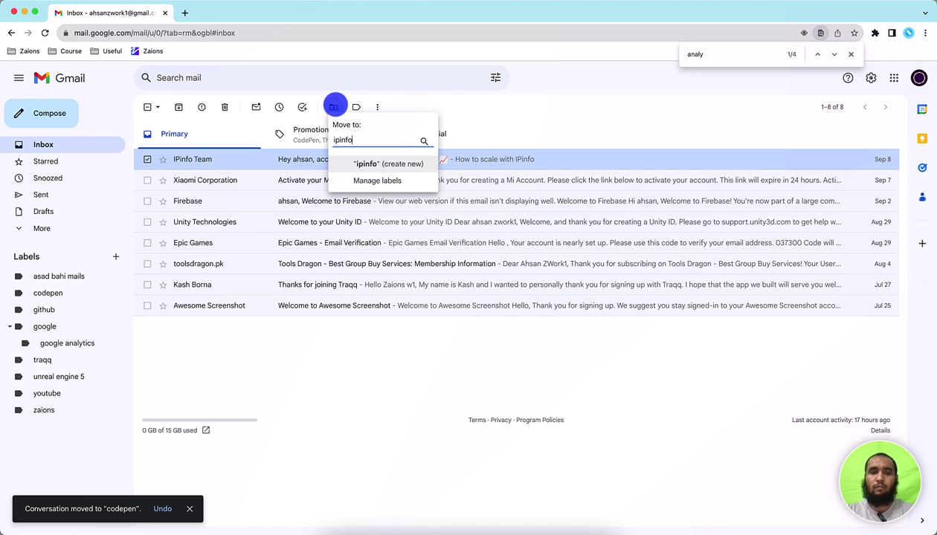
{"action": "key", "text": "Return"}
{"action": "key", "text": "Return"}
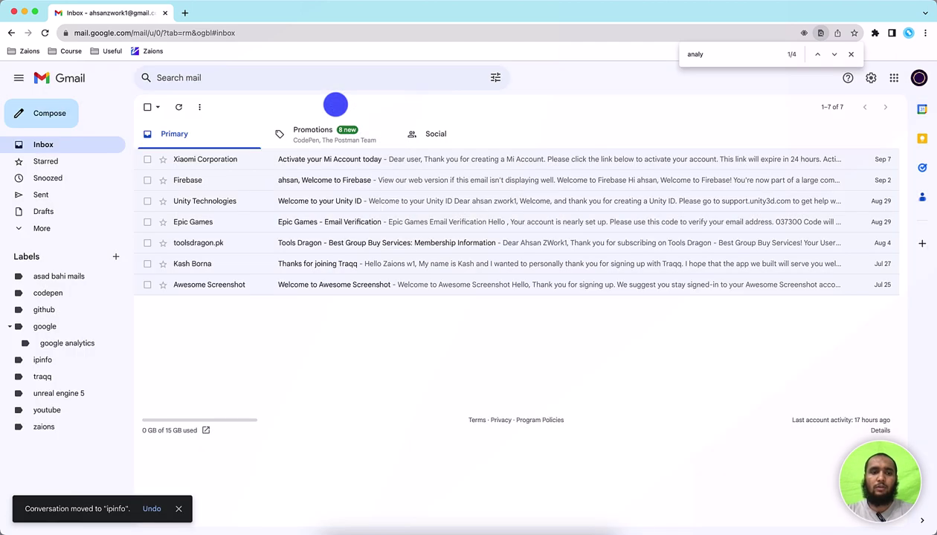
- Move the Xiaomi Corporation email to a new label named "poco phone"
{"action": "left_click", "coordinate": [145, 159]}
{"action": "left_click", "coordinate": [333, 107]}
{"action": "type", "text": "poco phone"}
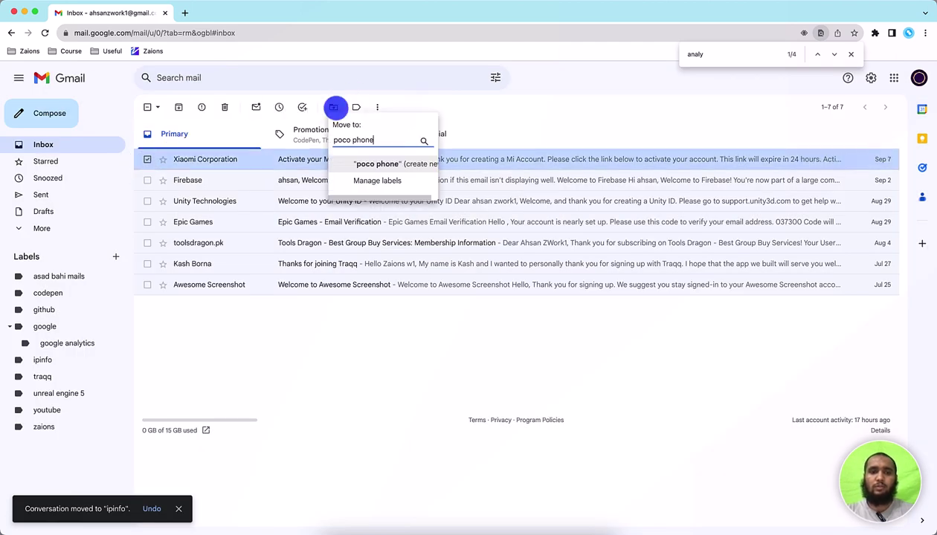
{"action": "key", "text": "Return"}
{"action": "key", "text": "Return"}
- Move the Firebase welcome email to a new label named firebase
{"action": "left_click", "coordinate": [145, 159]}
{"action": "left_click", "coordinate": [333, 107]}
{"action": "type", "text": "firebase"}
{"action": "key", "text": "Return"}
{"action": "key", "text": "Return"}
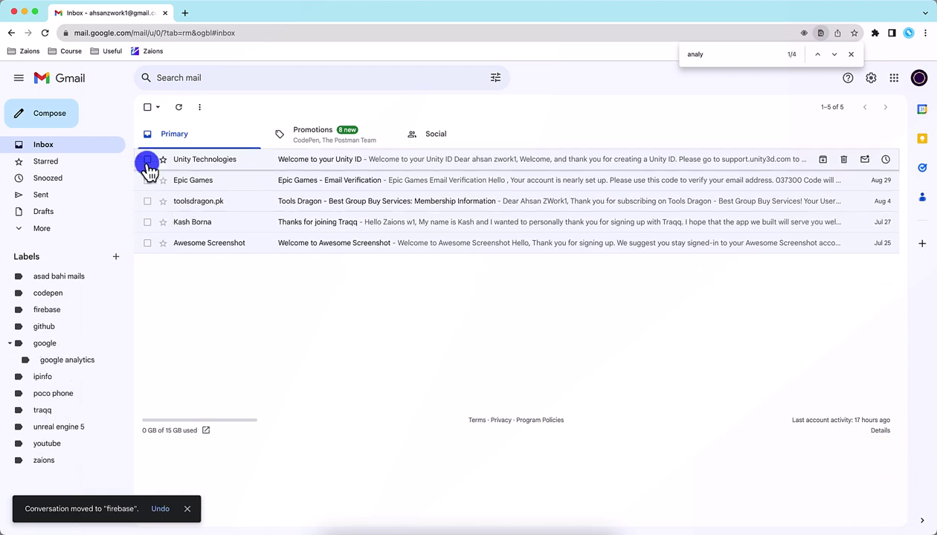
- Move the Unity Technologies email to a new label named unity
{"action": "left_click", "coordinate": [147, 159]}
{"action": "left_click", "coordinate": [333, 107]}
{"action": "type", "text": "unity"}
{"action": "key", "text": "Return"}
{"action": "key", "text": "Return"}
- Move the Epic Games verification email to a new label named "epic games"
{"action": "left_click", "coordinate": [332, 107]}
{"action": "type", "text": "epic games"}
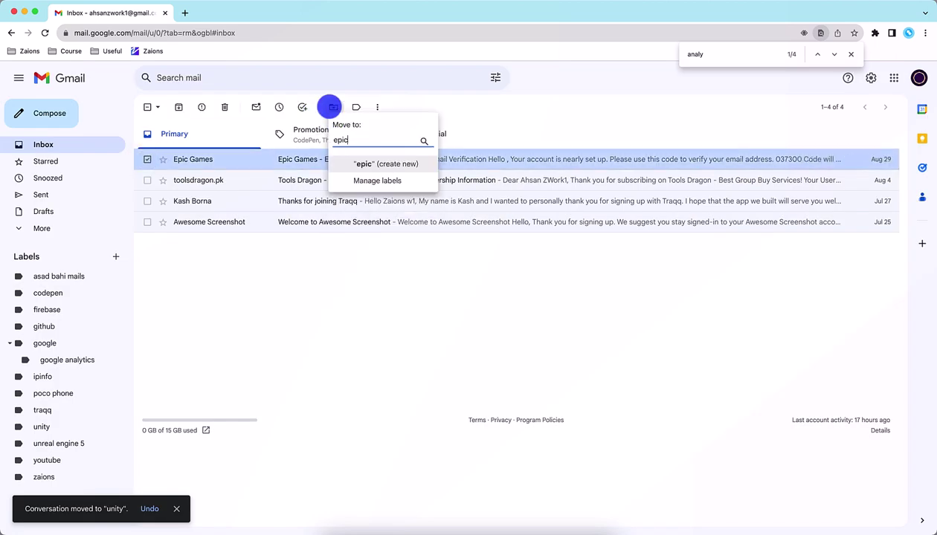
{"action": "key", "text": "Return"}
{"action": "key", "text": "Return"}
- Move the toolsdragon.pk membership email to a new label named toolsdragon
{"action": "key", "text": "x"}
{"action": "left_click", "coordinate": [332, 107]}
{"action": "type", "text": "toolsdragon"}
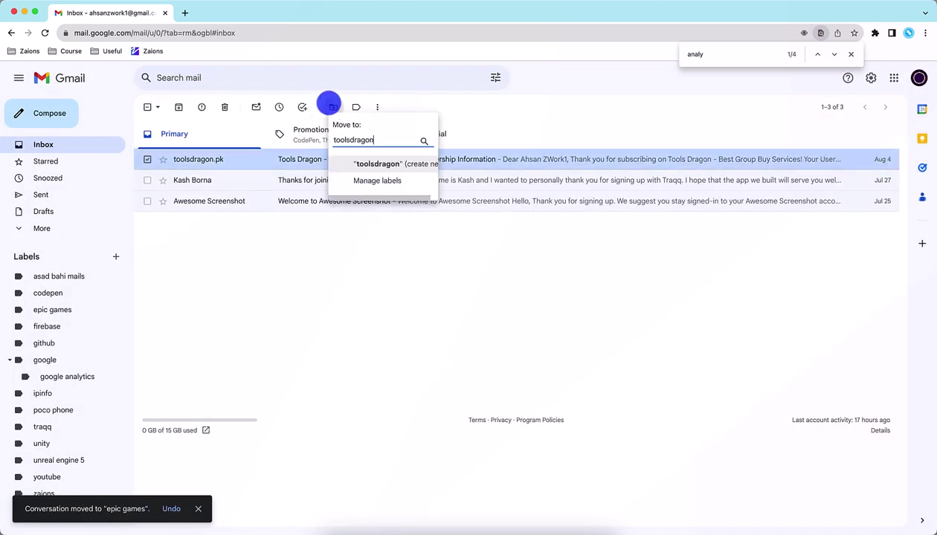
{"action": "key", "text": "Return"}
{"action": "key", "text": "Return"}
- Move the "Thanks for joining Traqq" email to the existing traqq label
{"action": "left_click", "coordinate": [145, 159]}
{"action": "left_click", "coordinate": [331, 107]}
{"action": "type", "text": "tra"}
{"action": "key", "text": "Return"}
- Move the remaining Awesome Screenshot email to a new label named "awesome screenshot"
{"action": "key", "text": "x"}
{"action": "left_click", "coordinate": [333, 109]}
{"action": "type", "text": "awesome screenshot"}
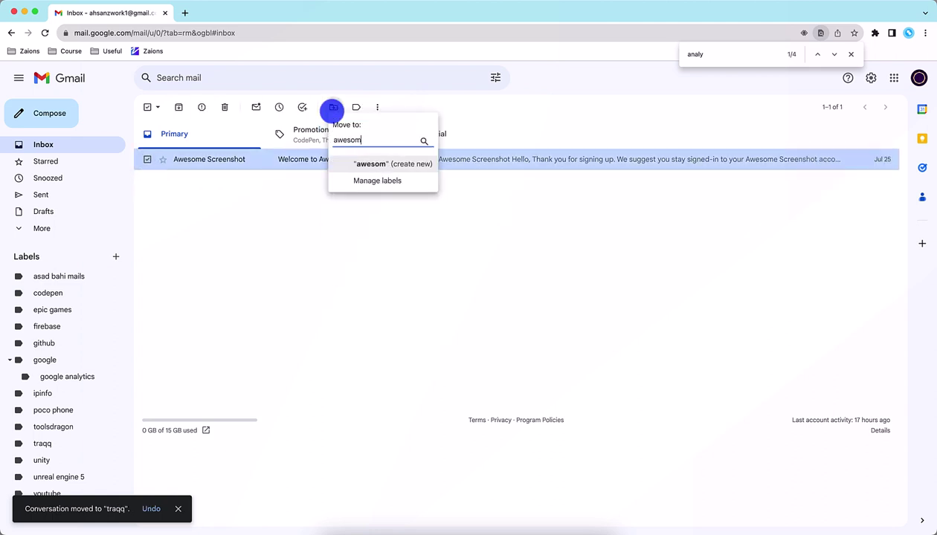
{"action": "key", "text": "Return"}
{"action": "key", "text": "Return"}
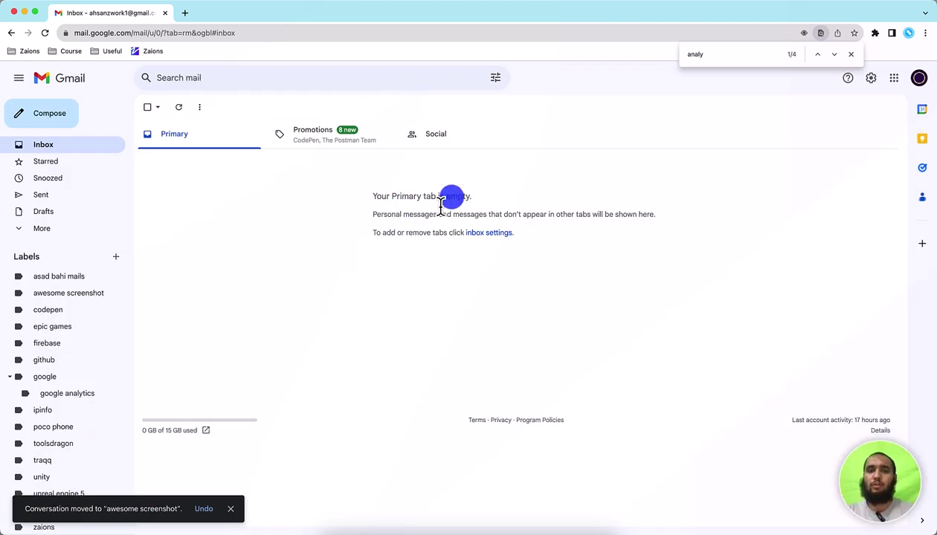
- Open the firebase label and search within it for "welcome"
{"action": "scroll", "coordinate": [86, 387], "scroll_direction": "down", "scroll_amount": 1}
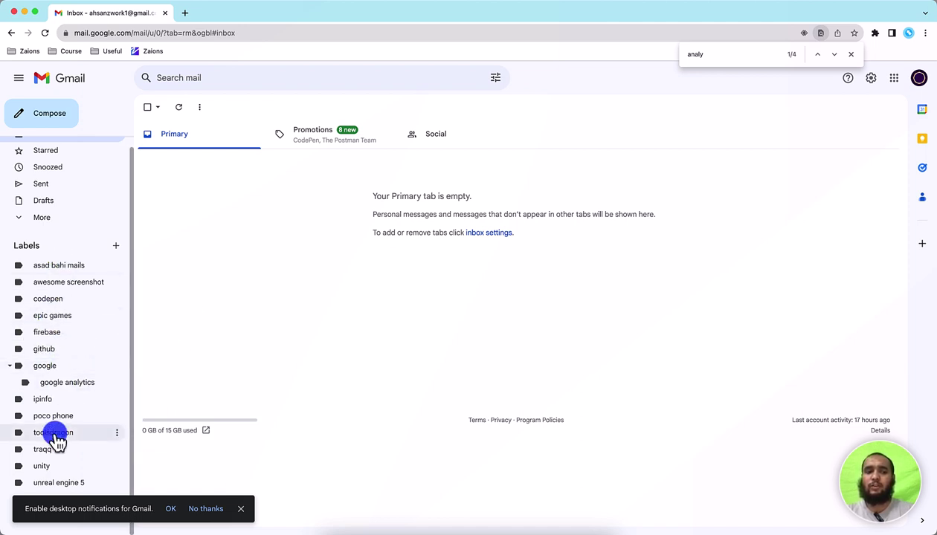
{"action": "left_click", "coordinate": [54, 336]}
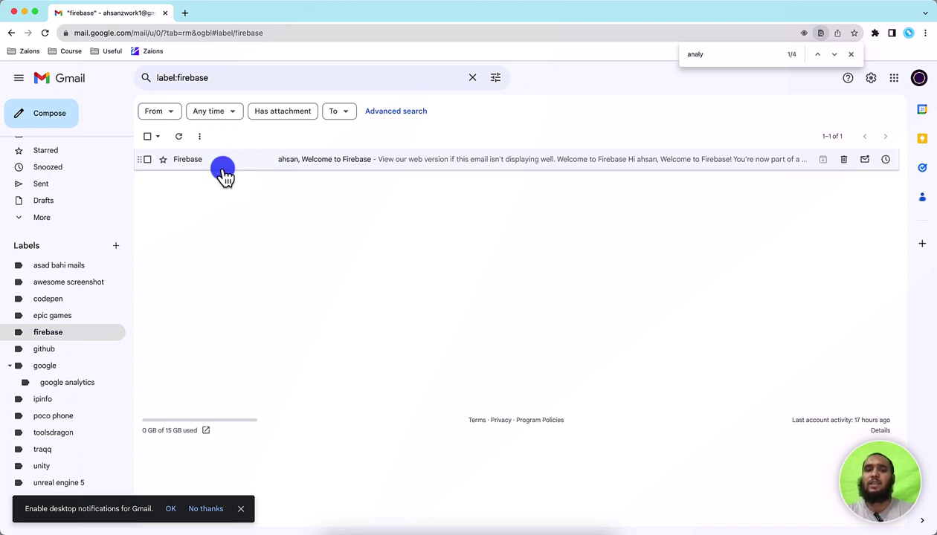
{"action": "left_click", "coordinate": [309, 86]}
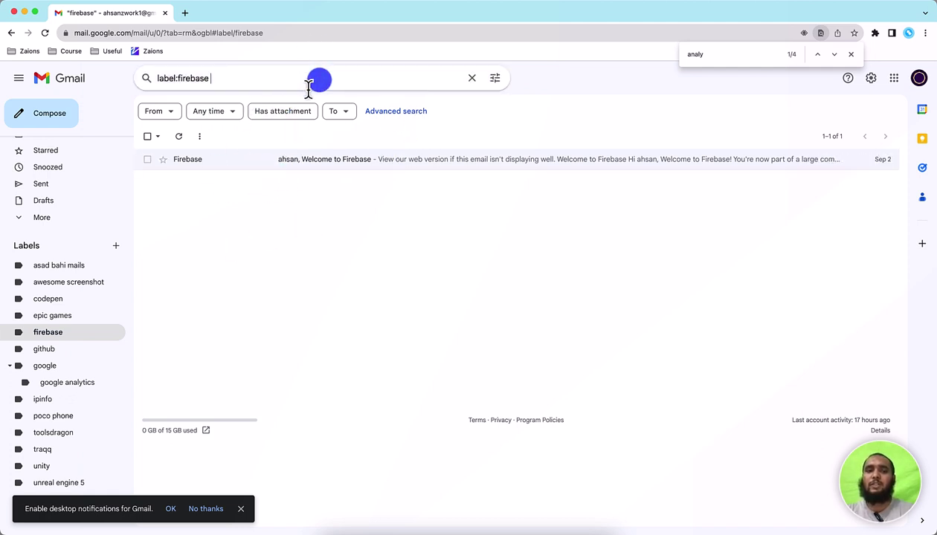
{"action": "key", "text": "Return"}
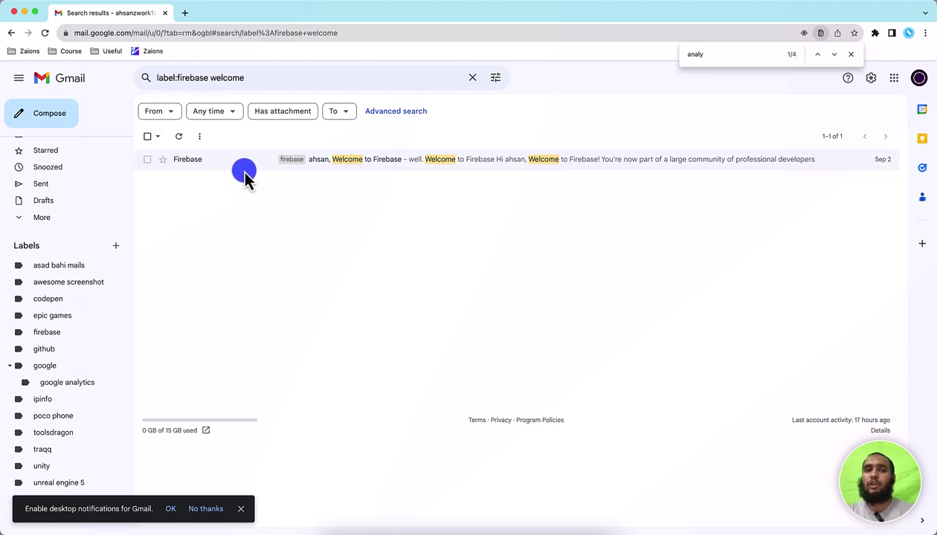
- Clear the mail search and return to the inbox
{"action": "left_click", "coordinate": [472, 77]}
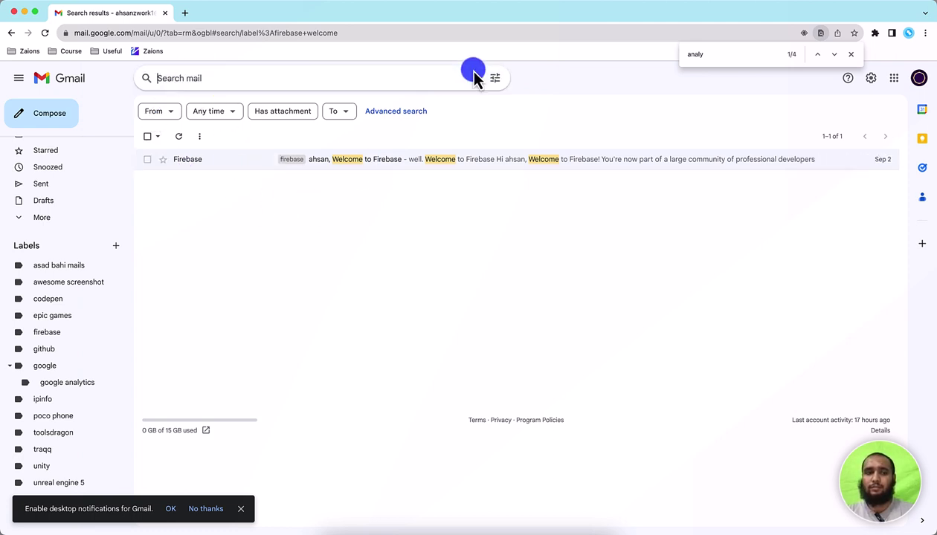
{"action": "scroll", "coordinate": [78, 190], "scroll_direction": "up", "scroll_amount": 1}
{"action": "left_click", "coordinate": [58, 151]}
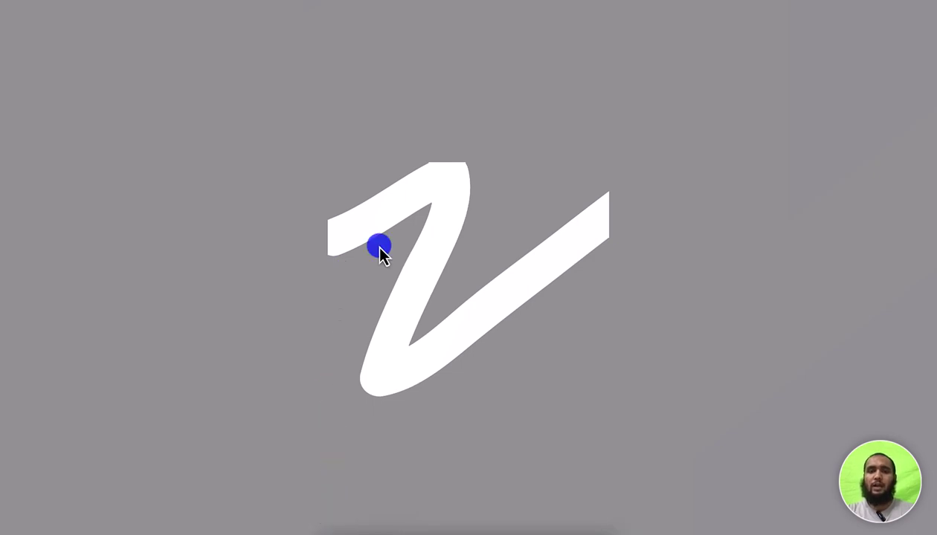
- Switch to Finder and browse the Personal drive through code-work and laravel-projects to its personal folder
{"action": "left_click", "coordinate": [329, 513]}
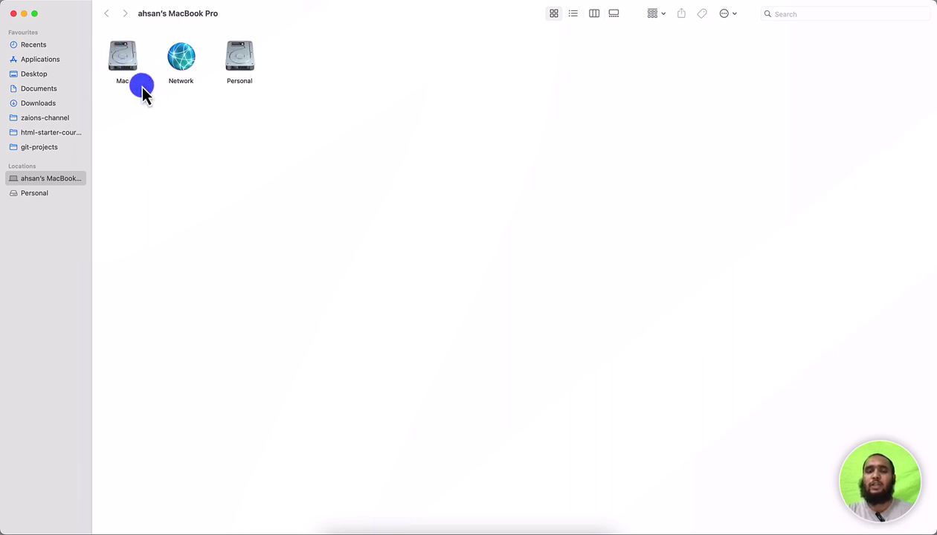
{"action": "double_click", "coordinate": [239, 61]}
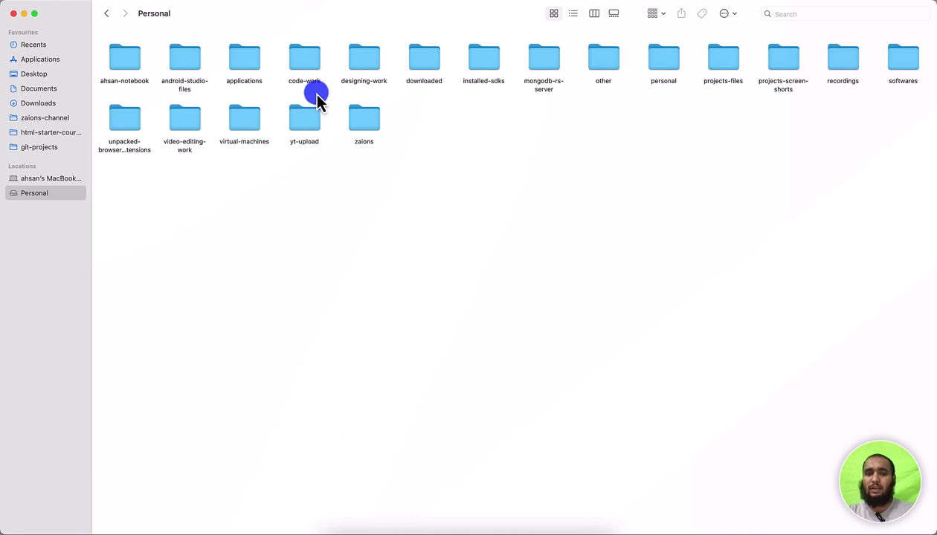
{"action": "double_click", "coordinate": [304, 63]}
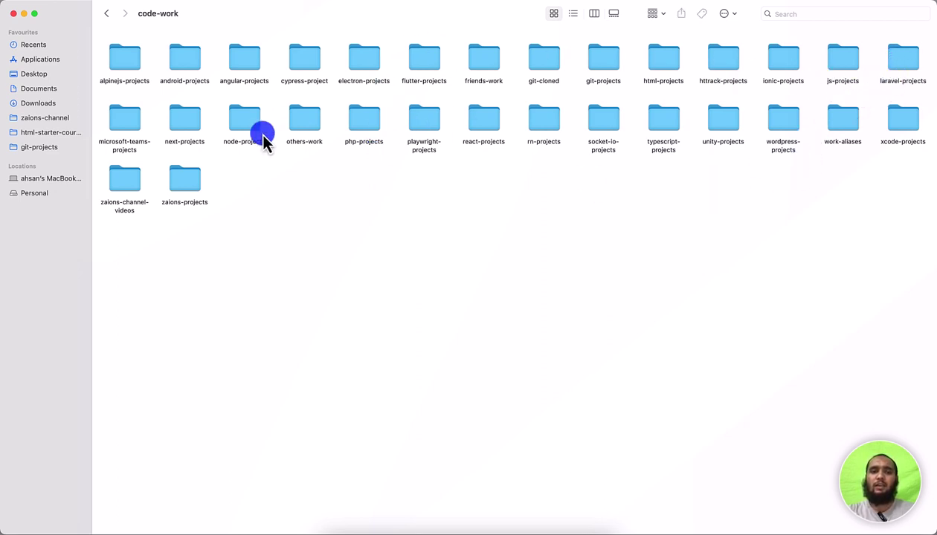
{"action": "double_click", "coordinate": [902, 61]}
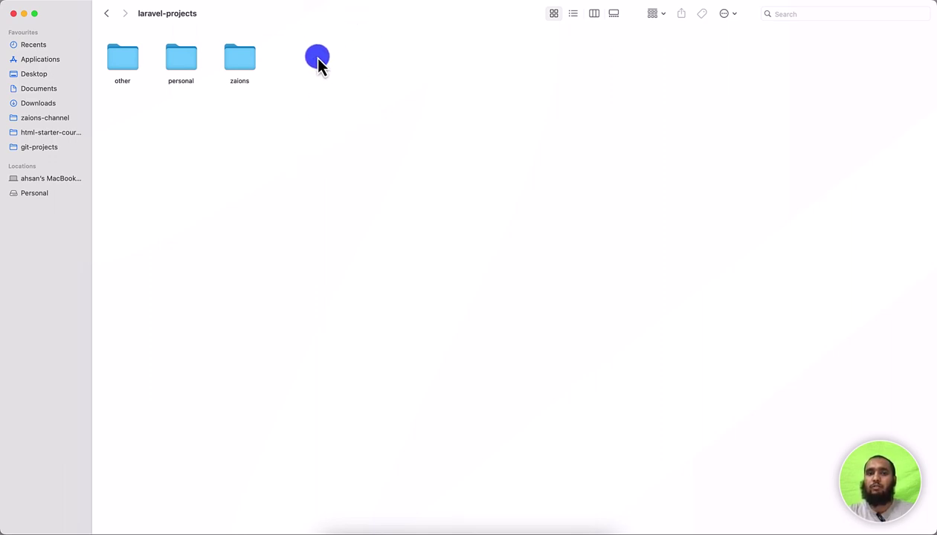
{"action": "double_click", "coordinate": [184, 63]}
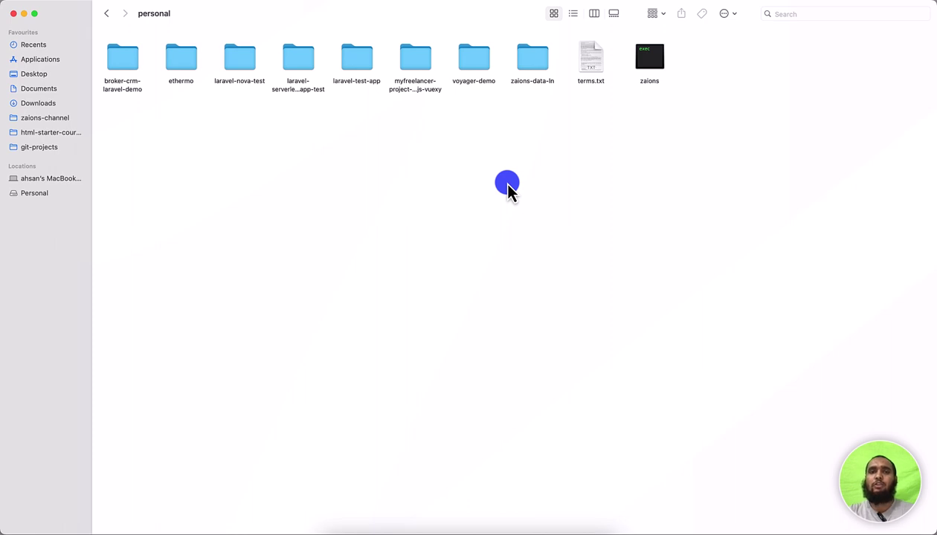
- Go back up to the code-work folder and open ionic-projects to view its subfolders
{"action": "key", "text": "super+Up"}
{"action": "key", "text": "super+Up"}
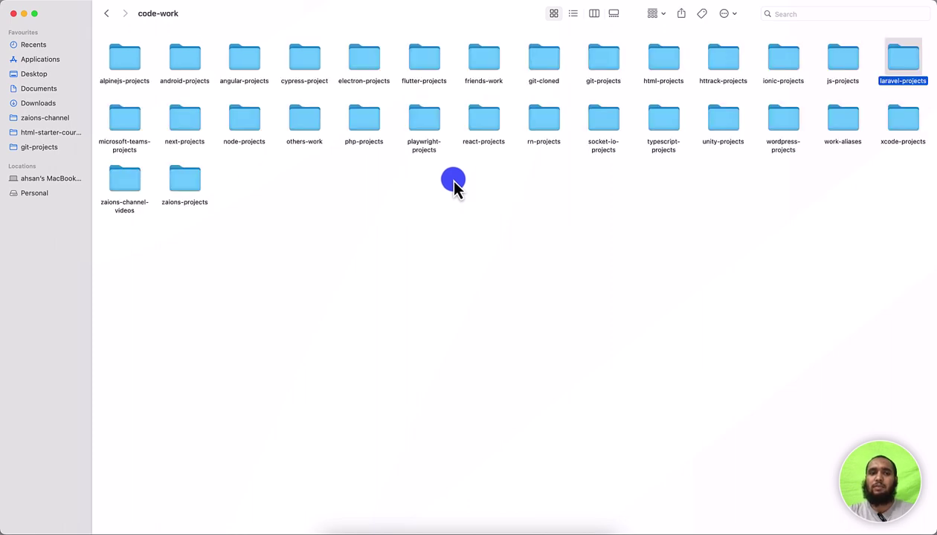
{"action": "left_click", "coordinate": [457, 223]}
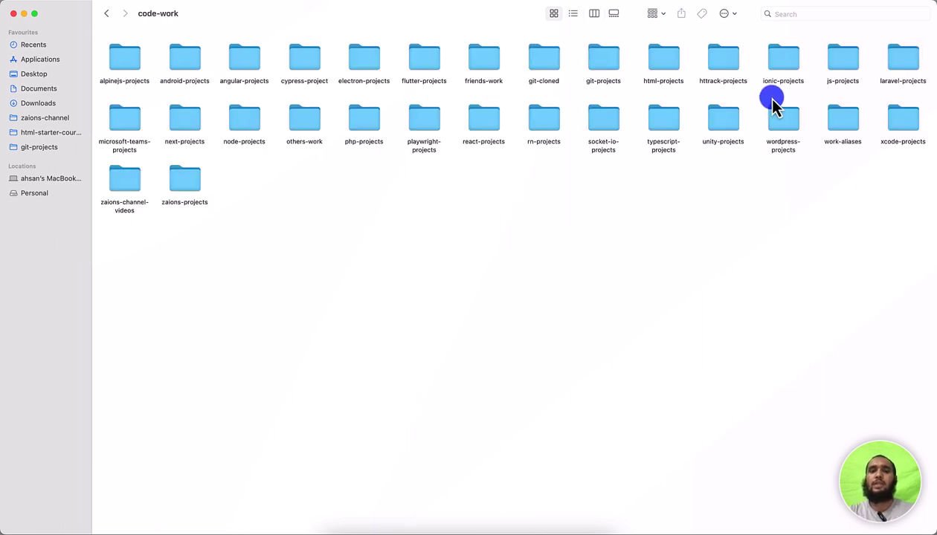
{"action": "double_click", "coordinate": [789, 62]}
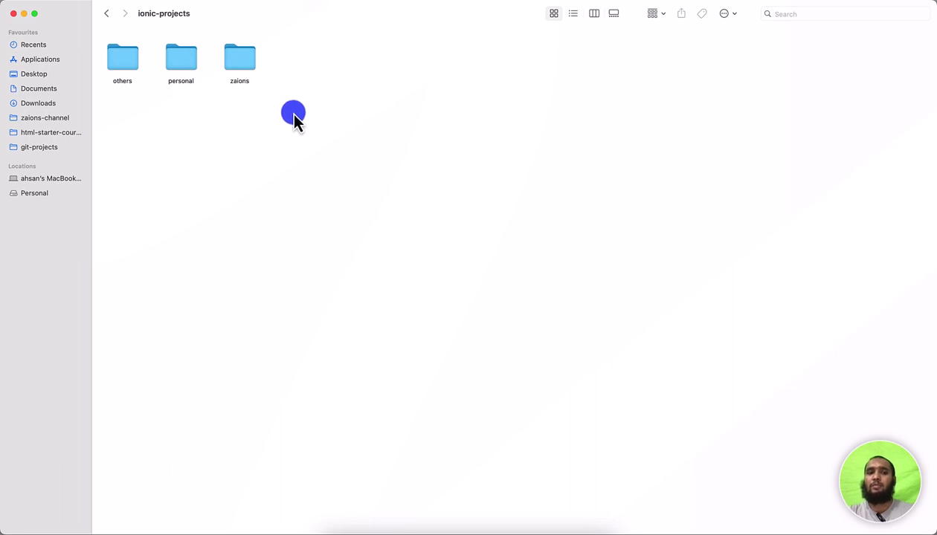
- Open the zaions folder inside ionic-projects, select trizlink-ionic-frontend, and go back up to code-work
{"action": "double_click", "coordinate": [241, 54]}
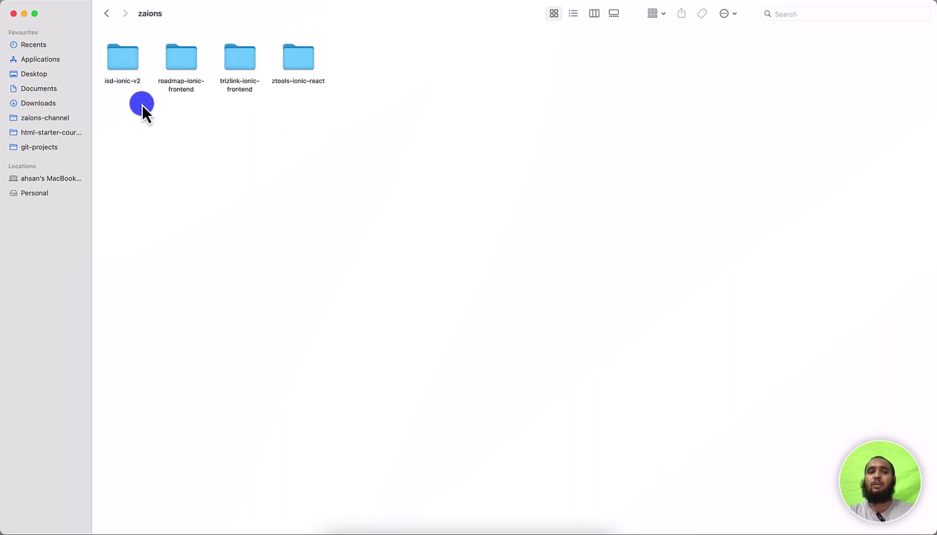
{"action": "left_click", "coordinate": [243, 66]}
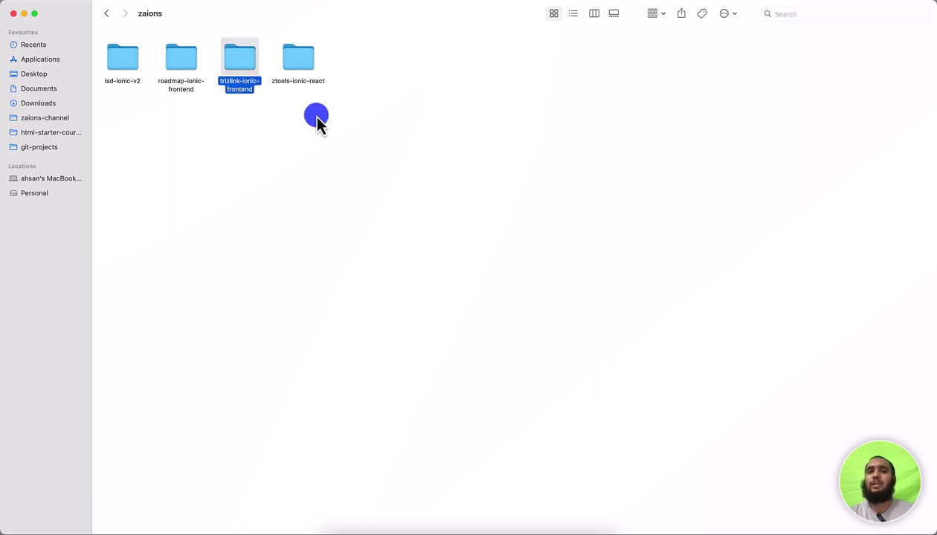
{"action": "key", "text": "super+Up"}
{"action": "key", "text": "super+Up"}
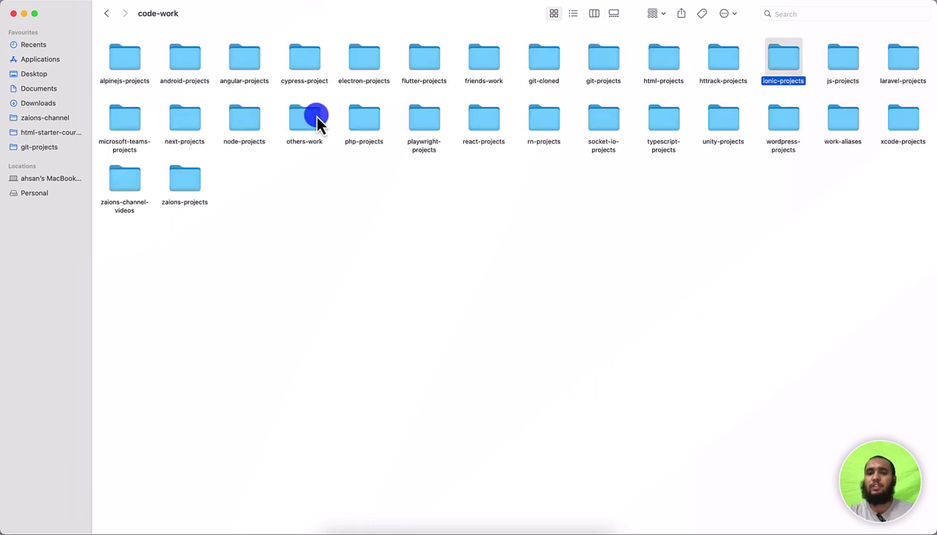
- Revisit the zaions folder within ionic-projects, return to code-work, and select the rn-projects folder
{"action": "double_click", "coordinate": [787, 68]}
{"action": "double_click", "coordinate": [249, 59]}
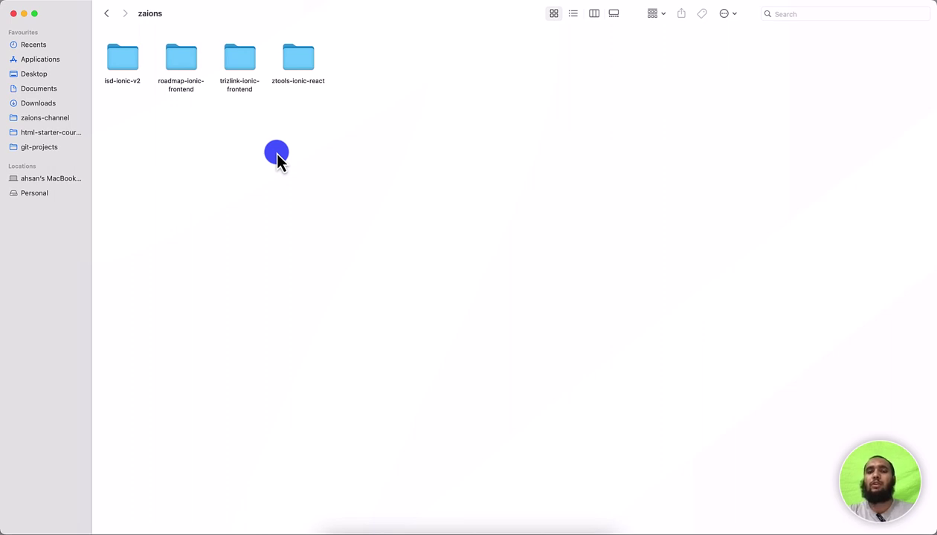
{"action": "key", "text": "super+Up"}
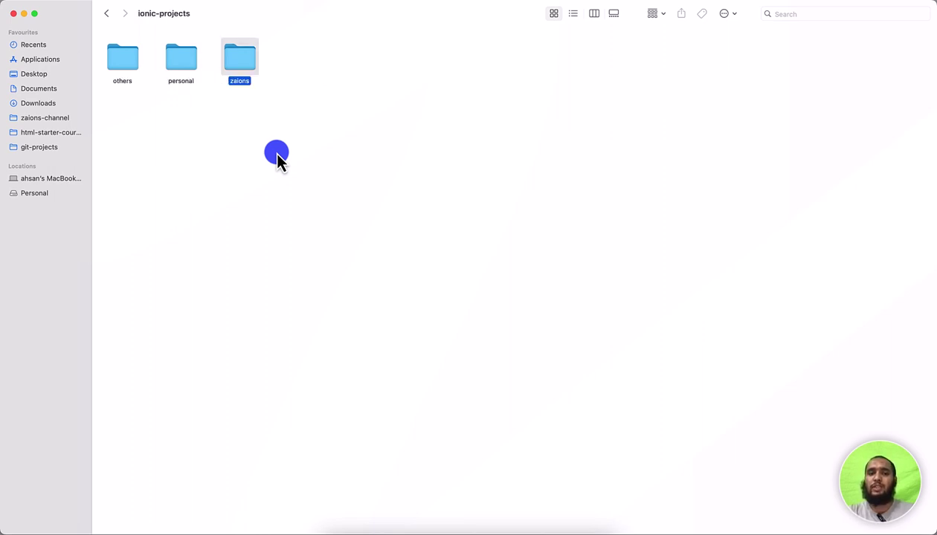
{"action": "key", "text": "super+Up"}
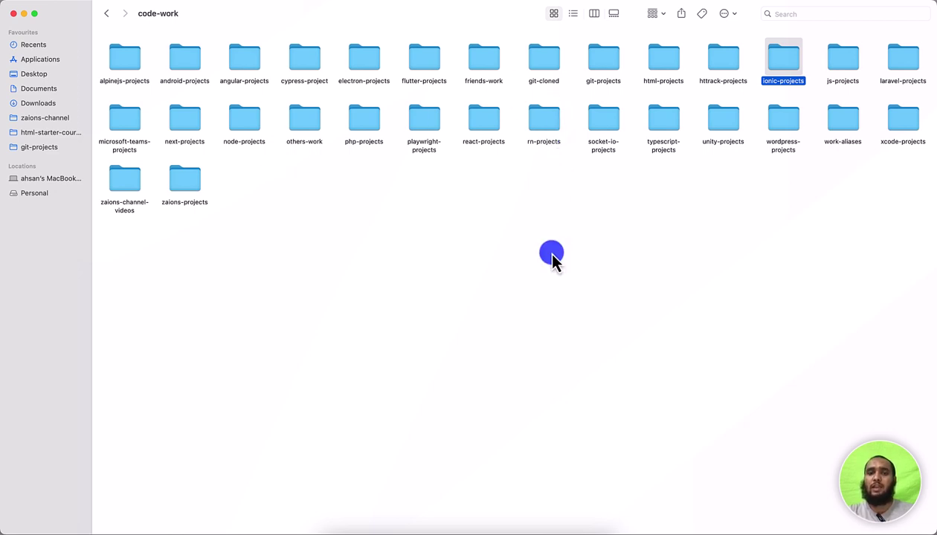
{"action": "left_click", "coordinate": [543, 125]}
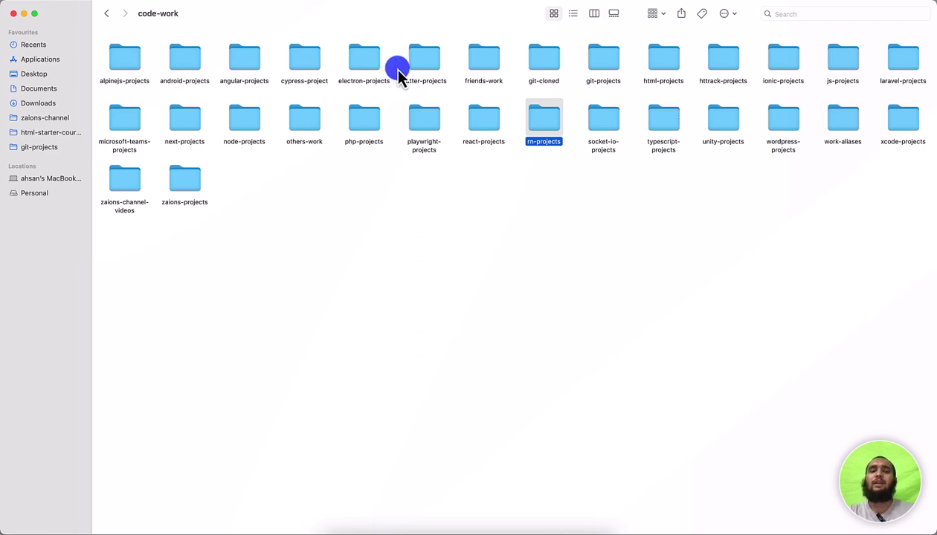
- Go up to the Personal drive and browse designing-work through personal-designing and Photoshop to the Zaions folder
{"action": "key", "text": "super+Up"}
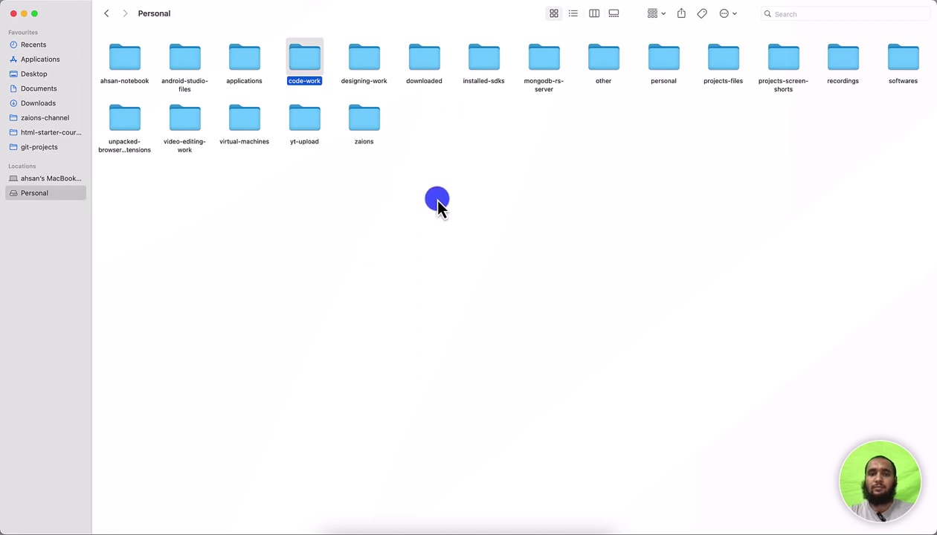
{"action": "double_click", "coordinate": [364, 62]}
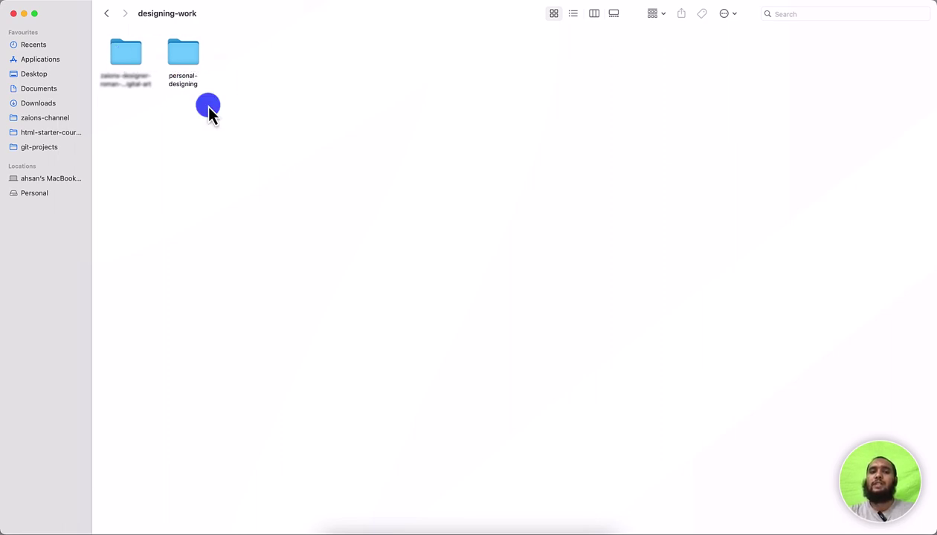
{"action": "double_click", "coordinate": [189, 52]}
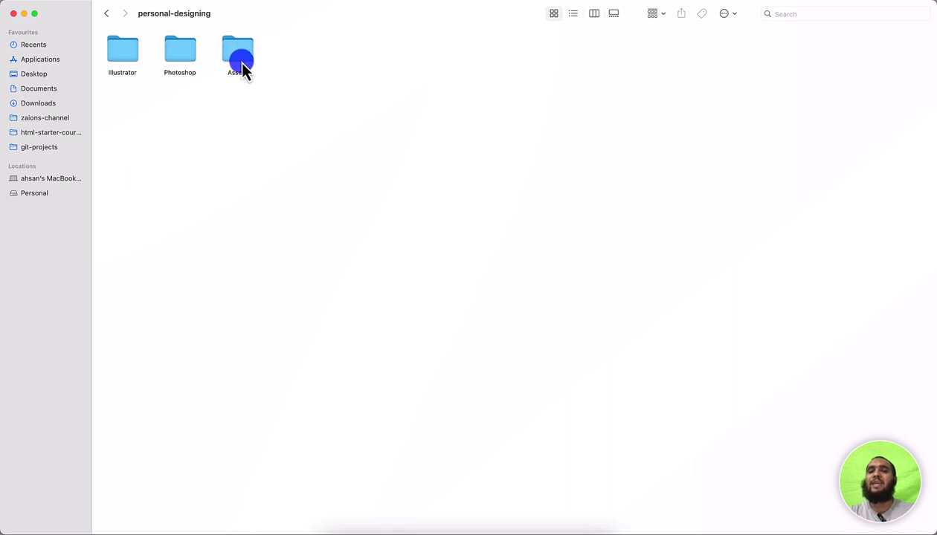
{"action": "double_click", "coordinate": [181, 54]}
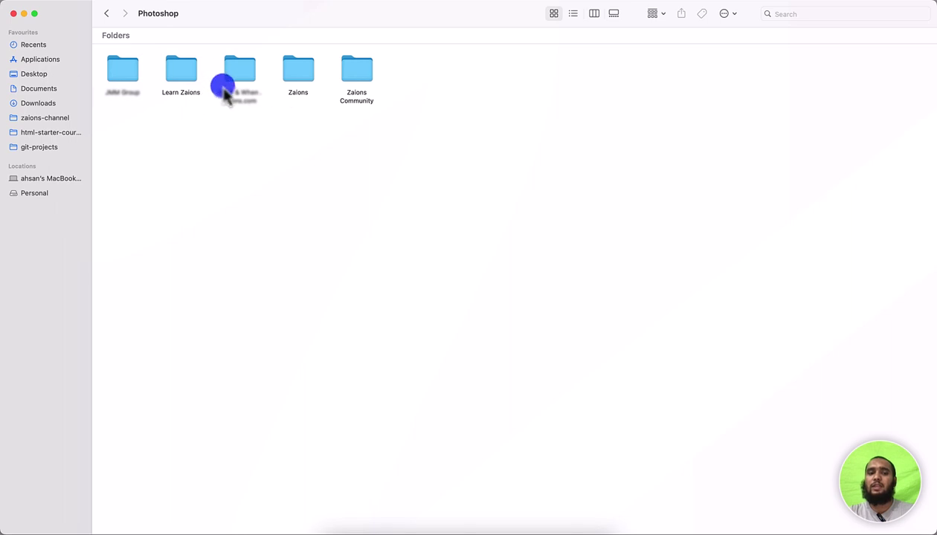
{"action": "left_click", "coordinate": [296, 65]}
{"action": "double_click", "coordinate": [296, 65]}
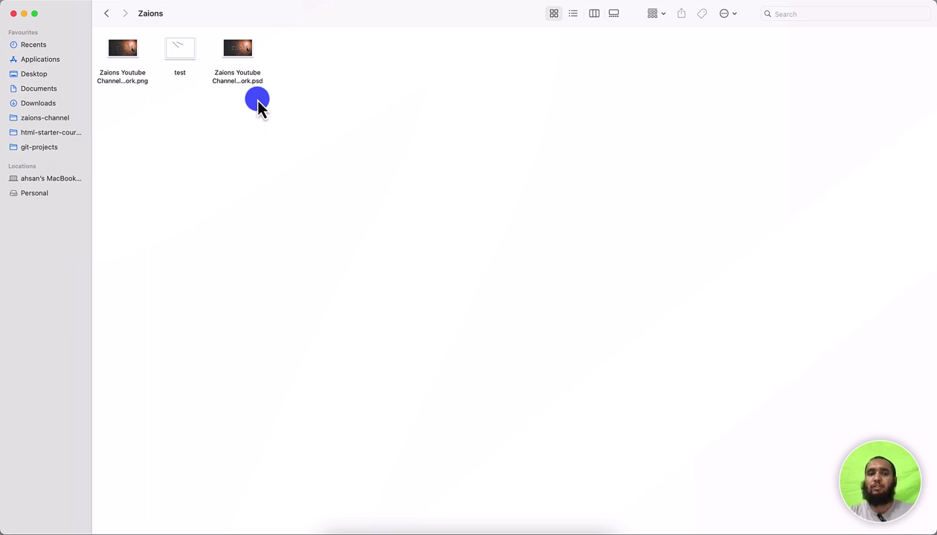
- Go back up from the Zaions design folder through designing-work to the computer's list of drives
{"action": "key", "text": "super+Up"}
{"action": "key", "text": "super+Up"}
{"action": "key", "text": "super+Up"}
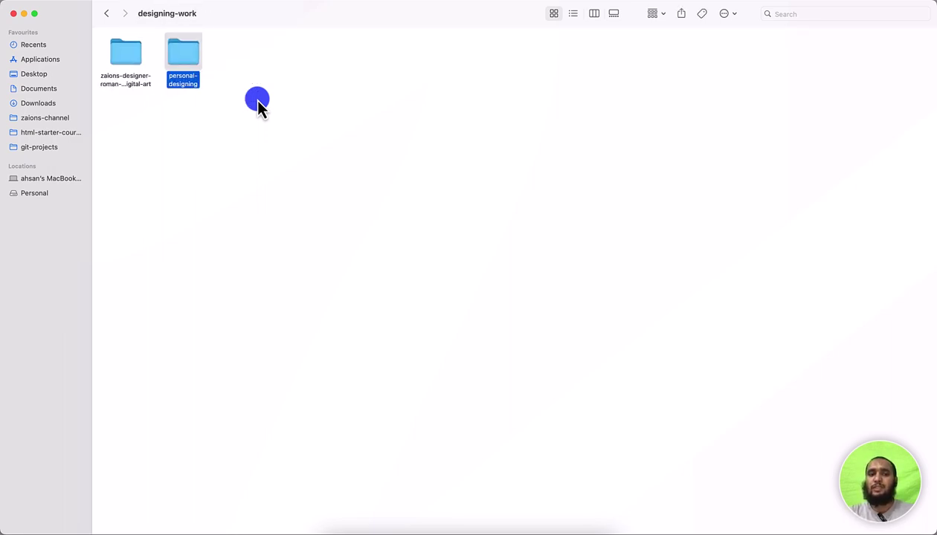
{"action": "key", "text": "super+Up"}
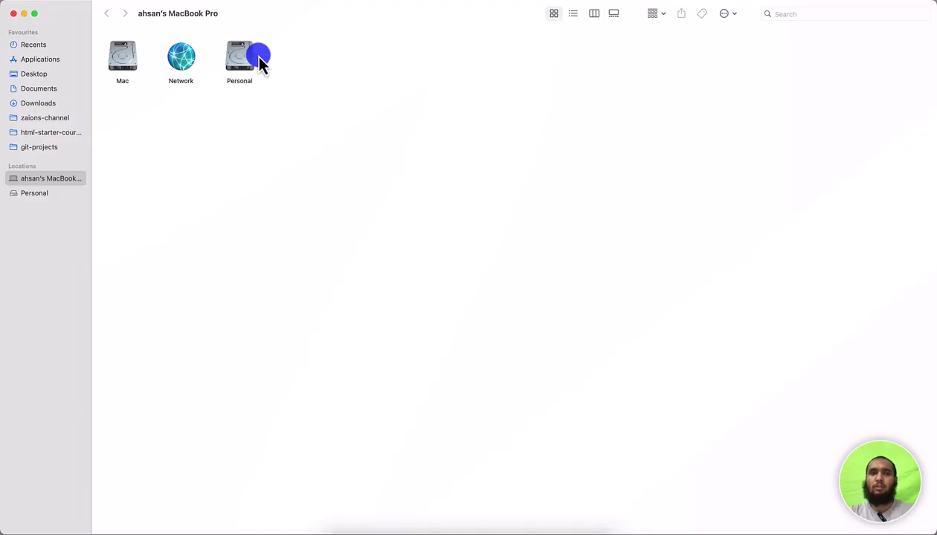
- Open the Personal drive and create a new folder in it with the name 01
{"action": "double_click", "coordinate": [237, 56]}
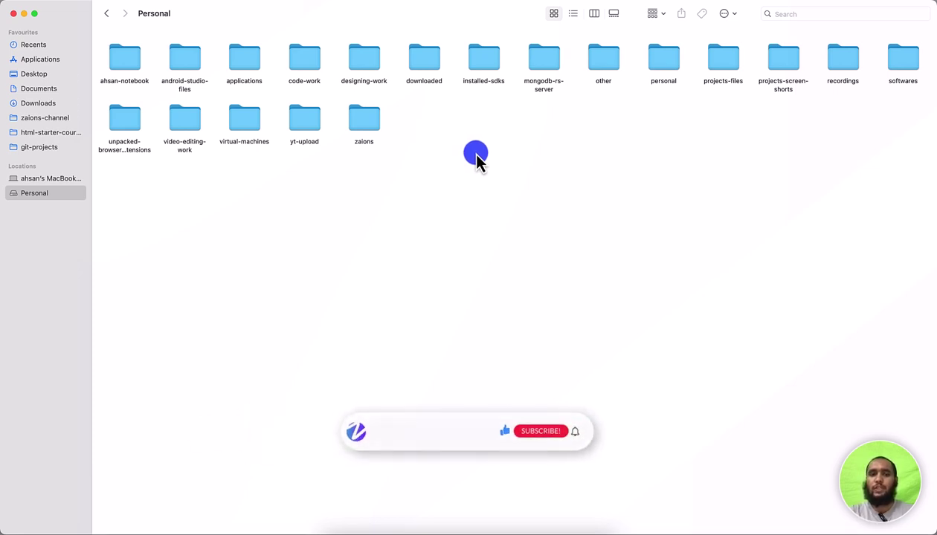
{"action": "key", "text": "shift+super+n"}
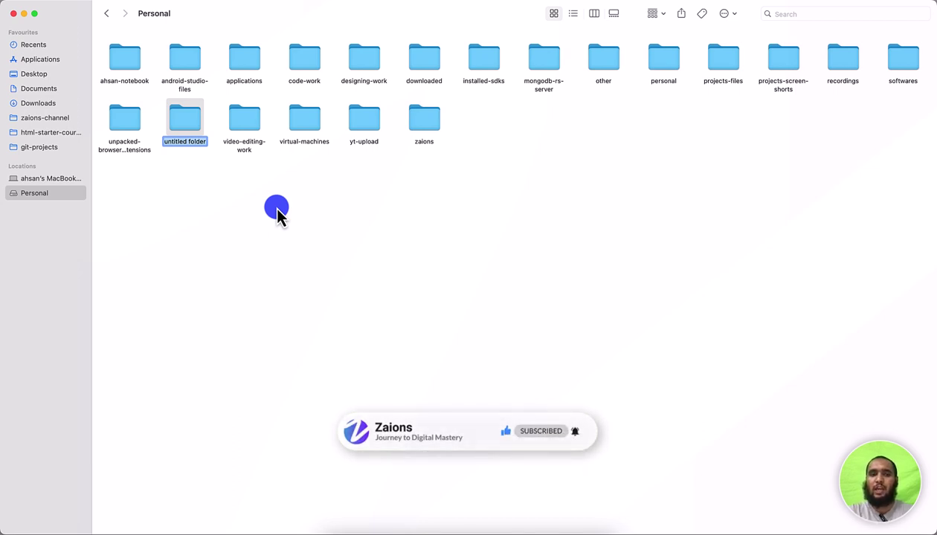
{"action": "type", "text": "01"}
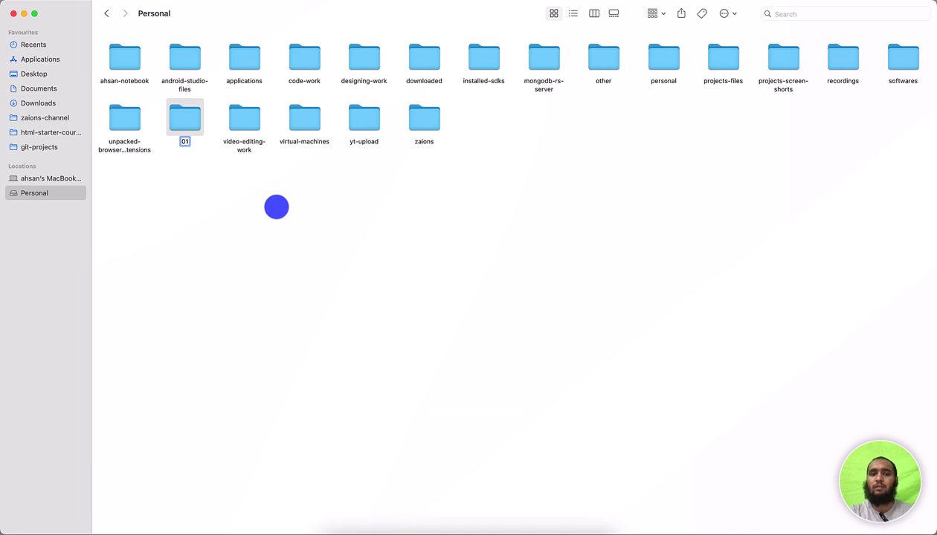
- Try 1, 01 and 001 as alternative numberings for the new folder's name and restore 01
{"action": "key", "text": "BackSpace"}
{"action": "key", "text": "BackSpace"}
{"action": "type", "text": "1"}
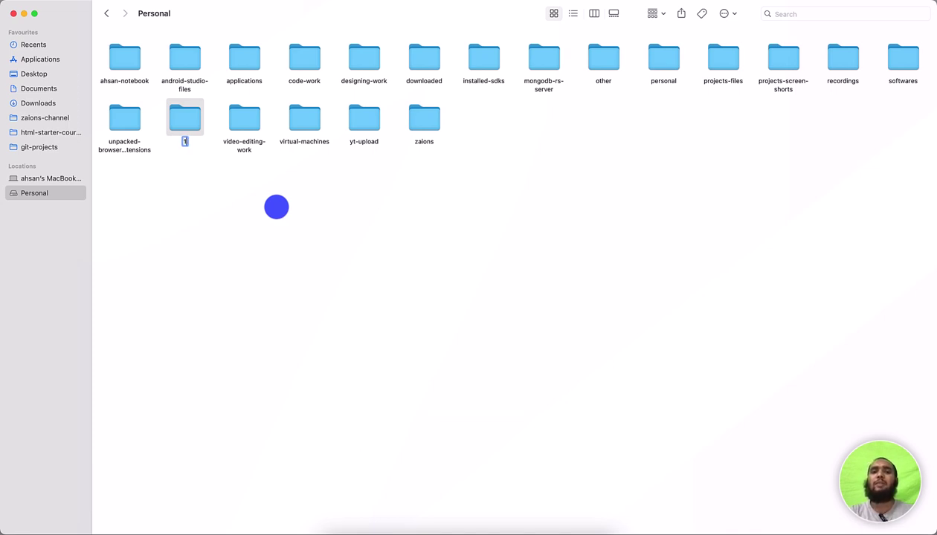
{"action": "key", "text": "BackSpace"}
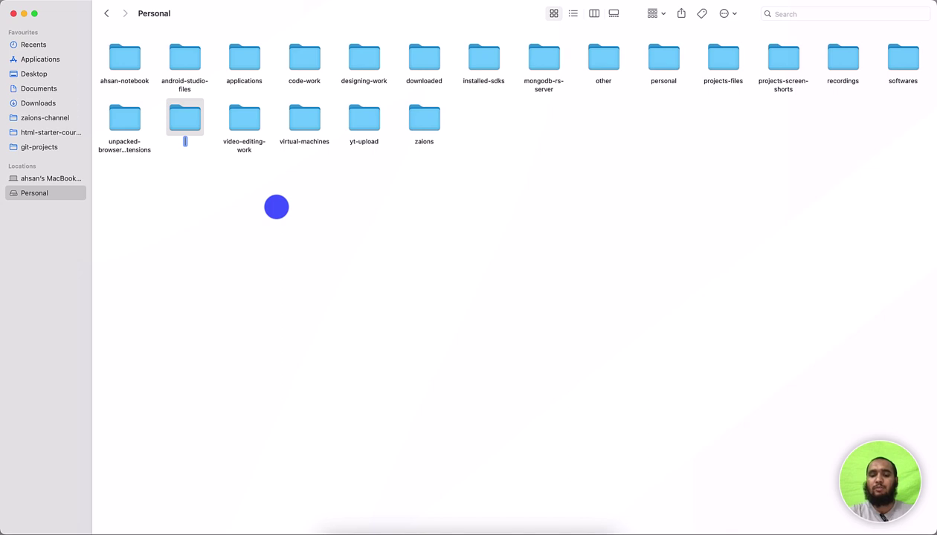
{"action": "type", "text": "01"}
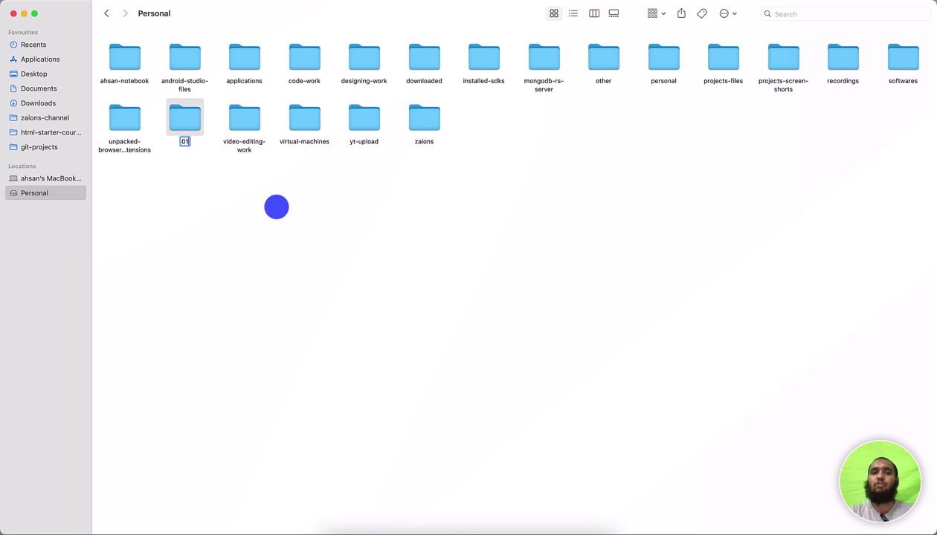
{"action": "key", "text": "BackSpace"}
{"action": "key", "text": "BackSpace"}
{"action": "type", "text": "001"}
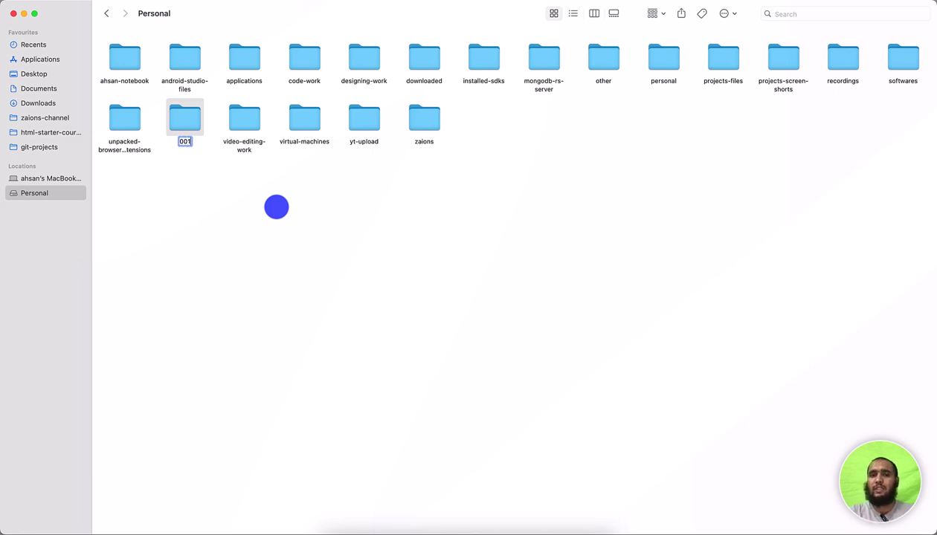
{"action": "key", "text": "BackSpace"}
{"action": "key", "text": "BackSpace"}
{"action": "key", "text": "BackSpace"}
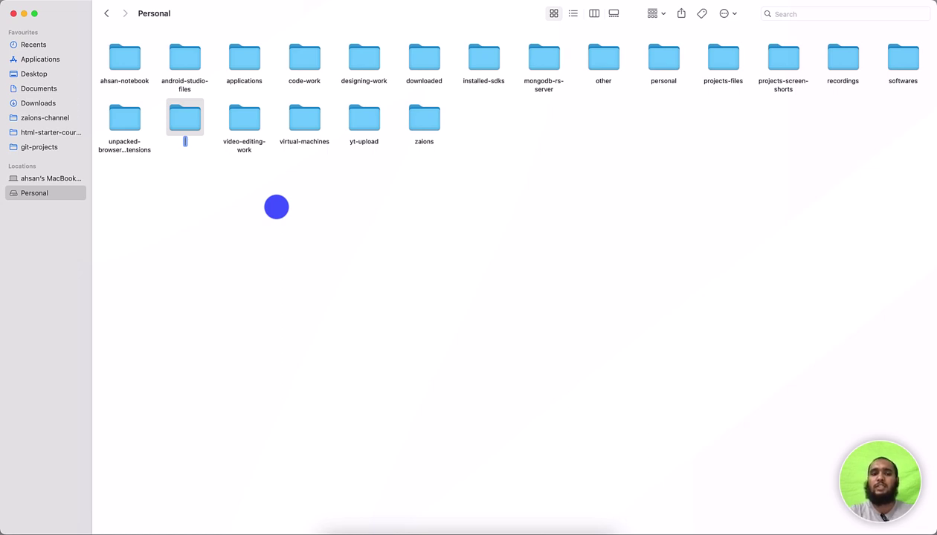
{"action": "type", "text": "01"}
- Add a separator after 01 in the folder name, comparing an underscore with a hyphen and settling on the hyphen
{"action": "type", "text": "-"}
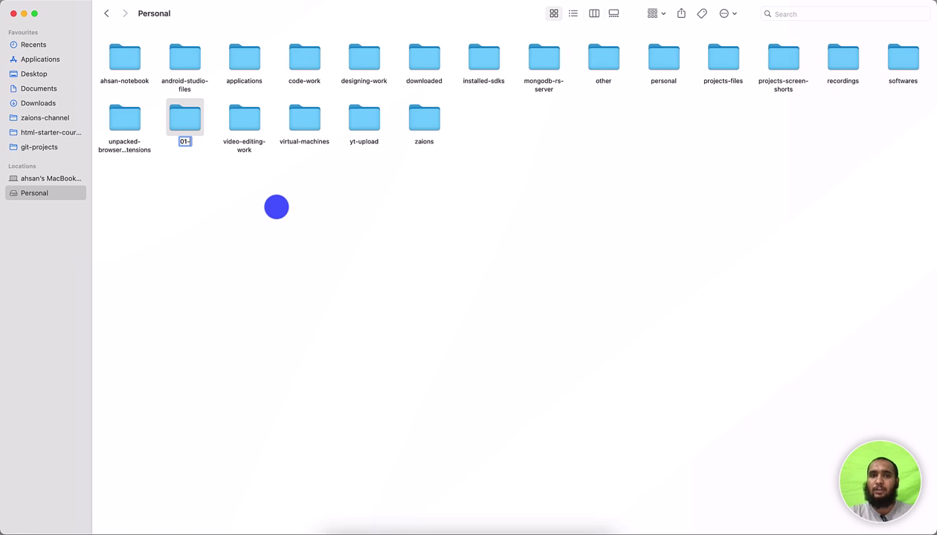
{"action": "key", "text": "BackSpace"}
{"action": "type", "text": "_"}
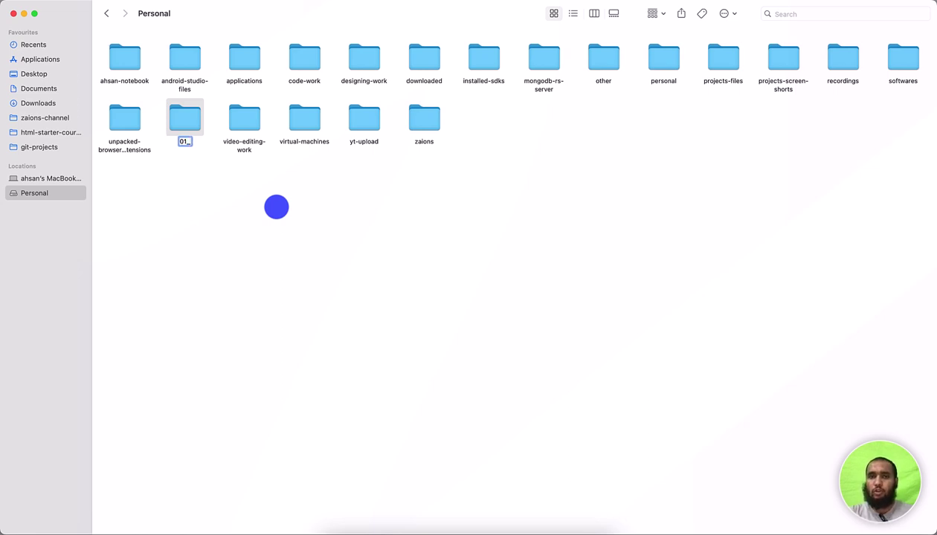
{"action": "key", "text": "BackSpace"}
{"action": "type", "text": "-"}
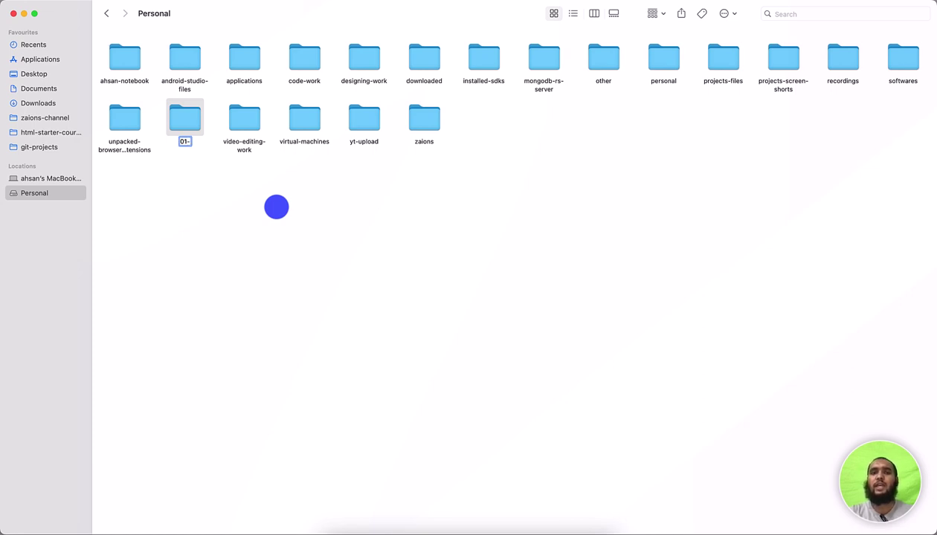
{"action": "key", "text": "BackSpace"}
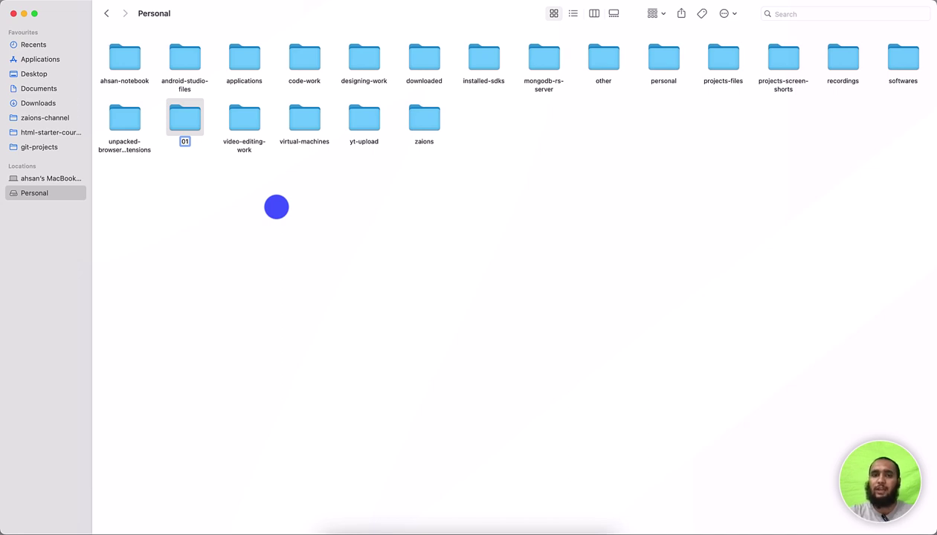
{"action": "type", "text": "_"}
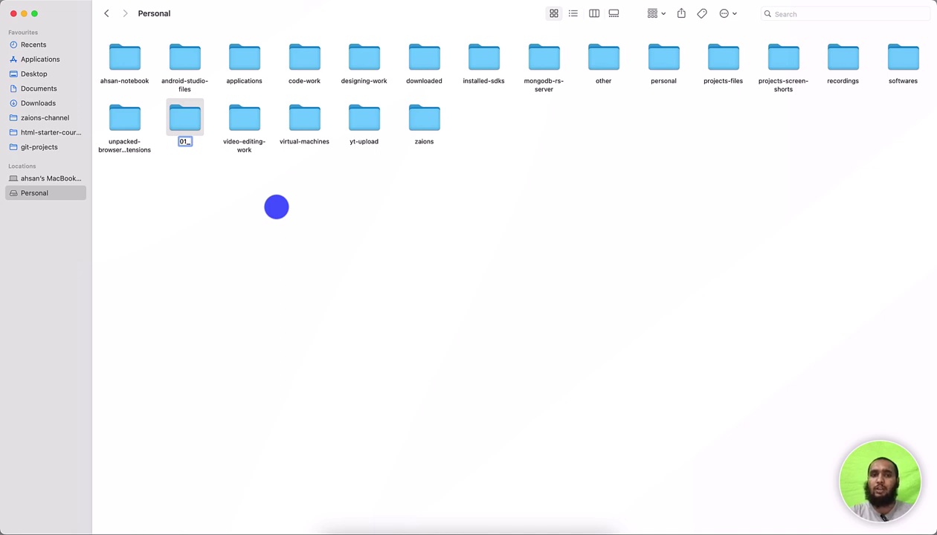
{"action": "key", "text": "BackSpace"}
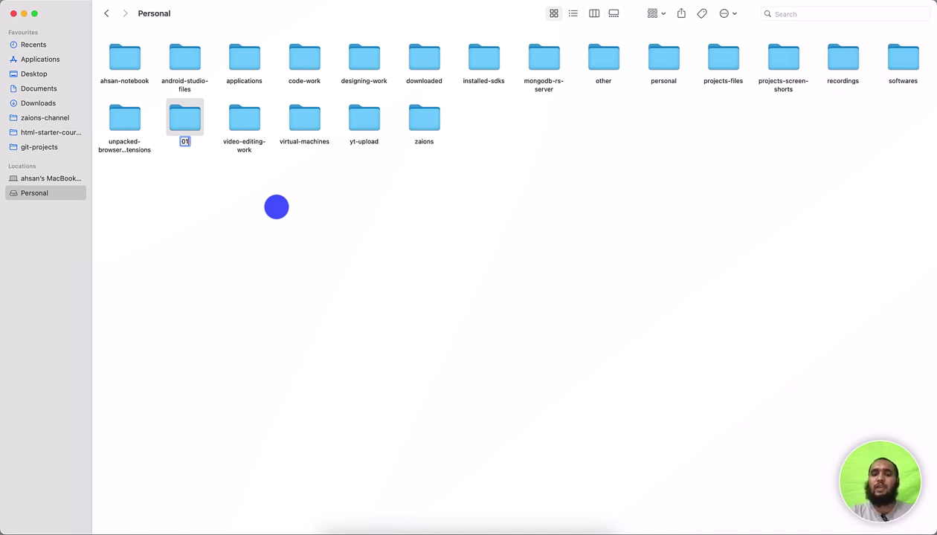
{"action": "type", "text": "-"}
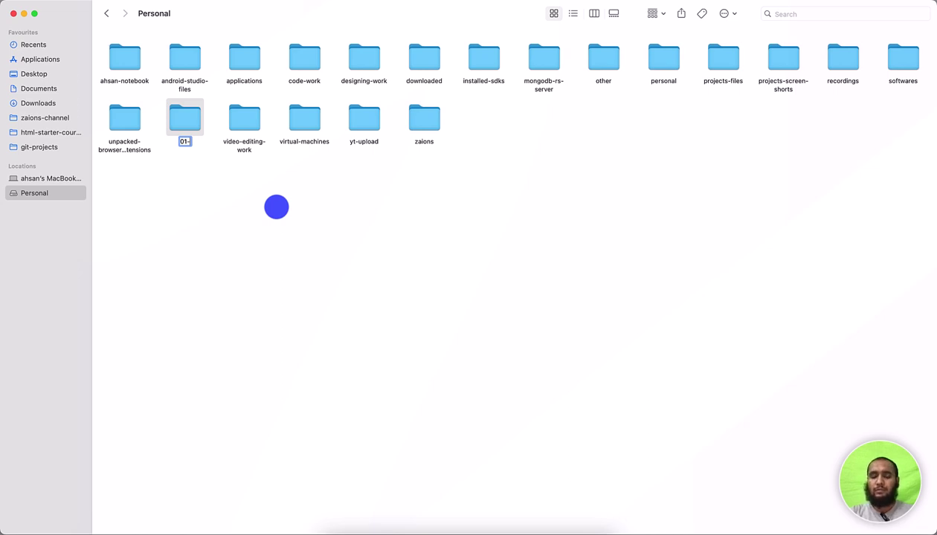
- Complete the new folder's name as 01-work-project
{"action": "type", "text": "lo"}
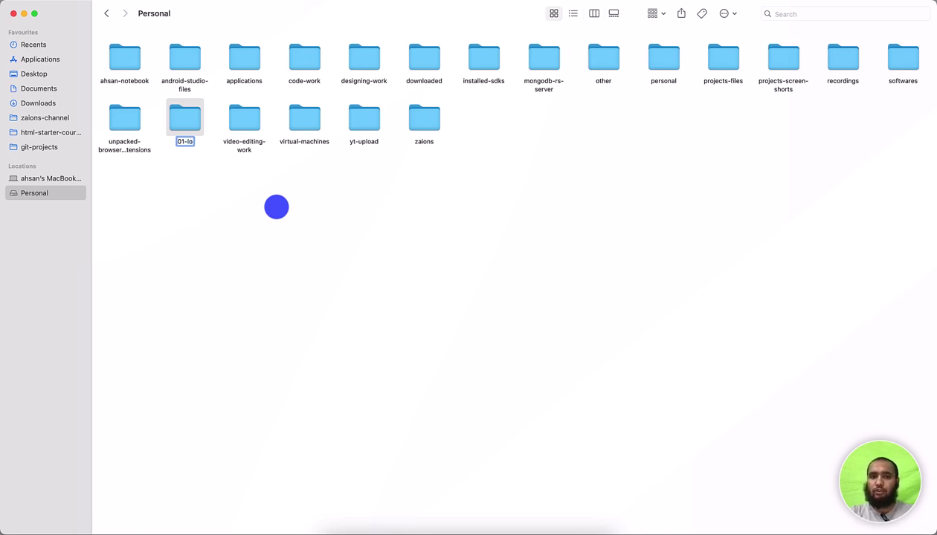
{"action": "key", "text": "BackSpace"}
{"action": "key", "text": "BackSpace"}
{"action": "type", "text": "wo"}
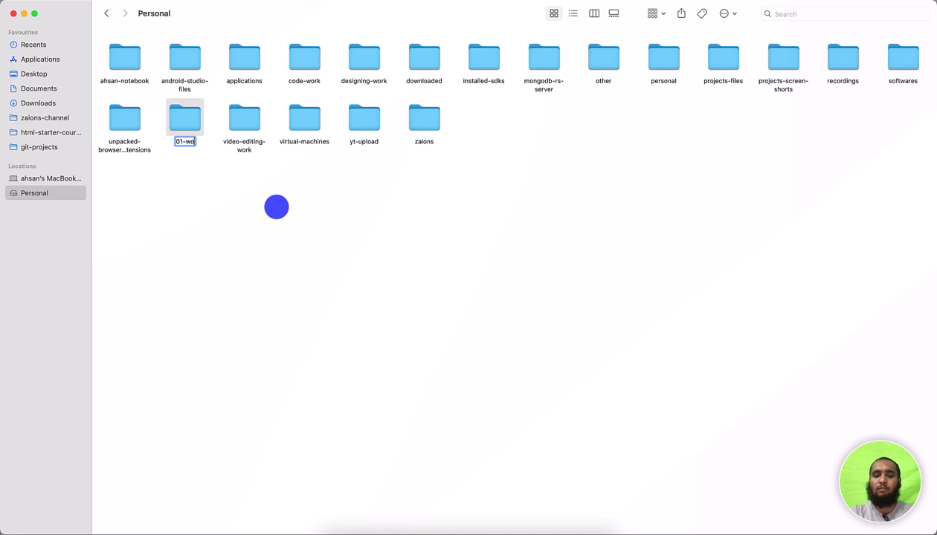
{"action": "type", "text": "rk-project"}
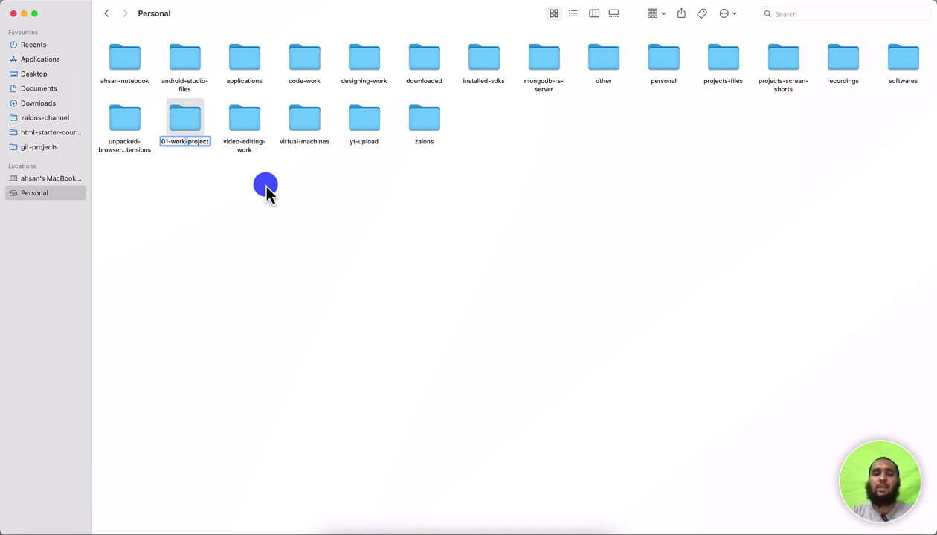
- Remove the hyphen between work and project in the folder name, and undo the removal
{"action": "left_click_drag", "start_coordinate": [209, 143], "coordinate": [191, 148]}
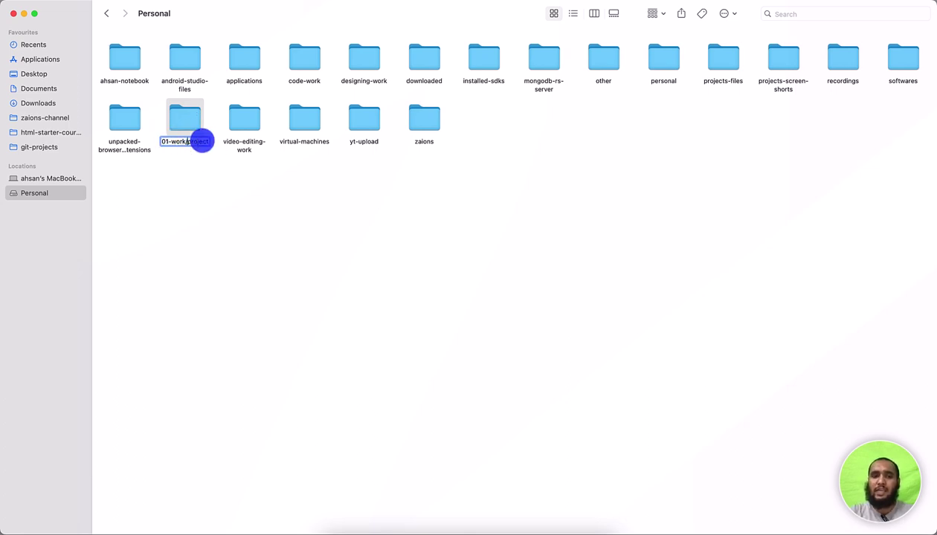
{"action": "key", "text": "BackSpace"}
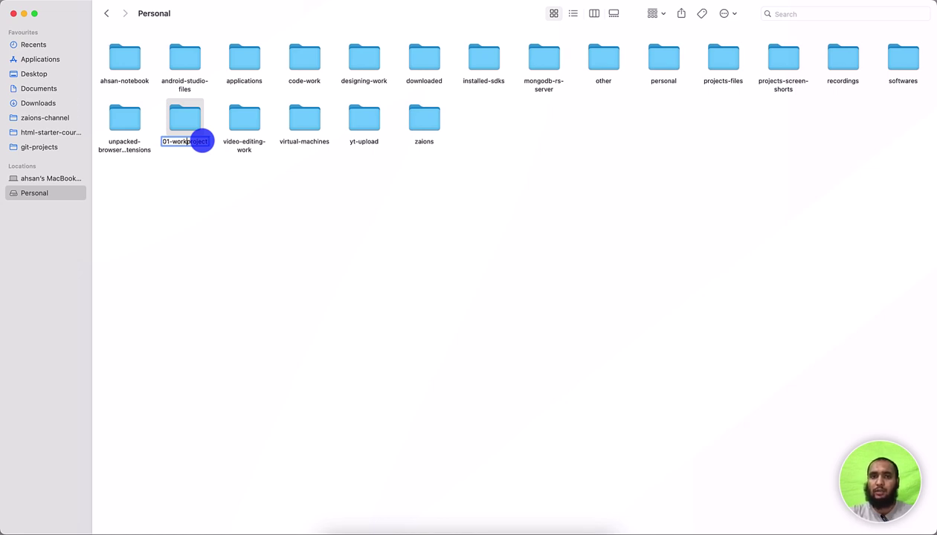
{"action": "key", "text": "super+z"}
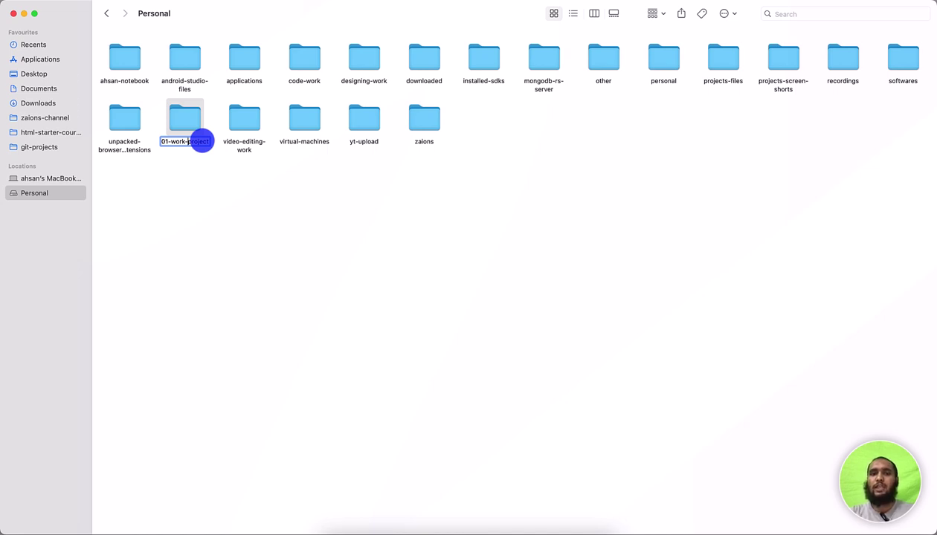
{"action": "key", "text": "Left"}
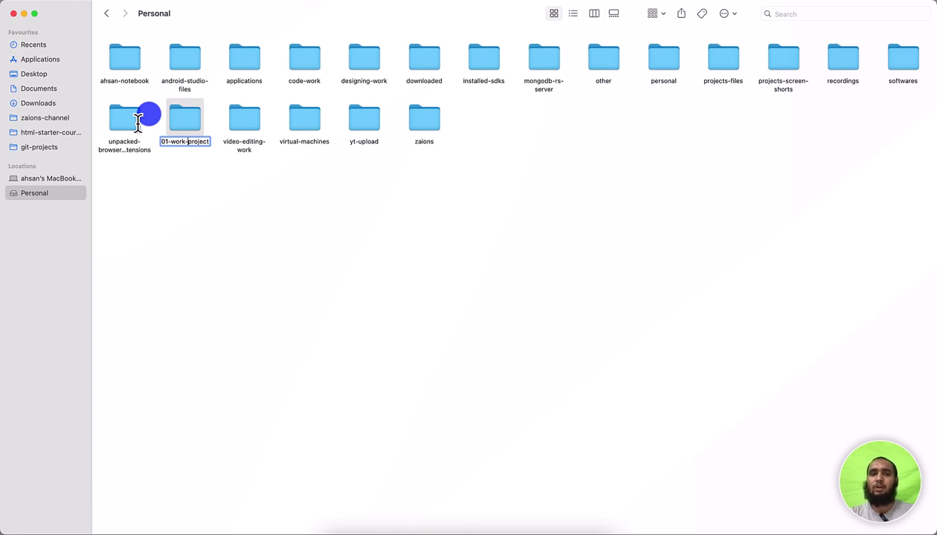
{"action": "key", "text": "shift+super+Right"}
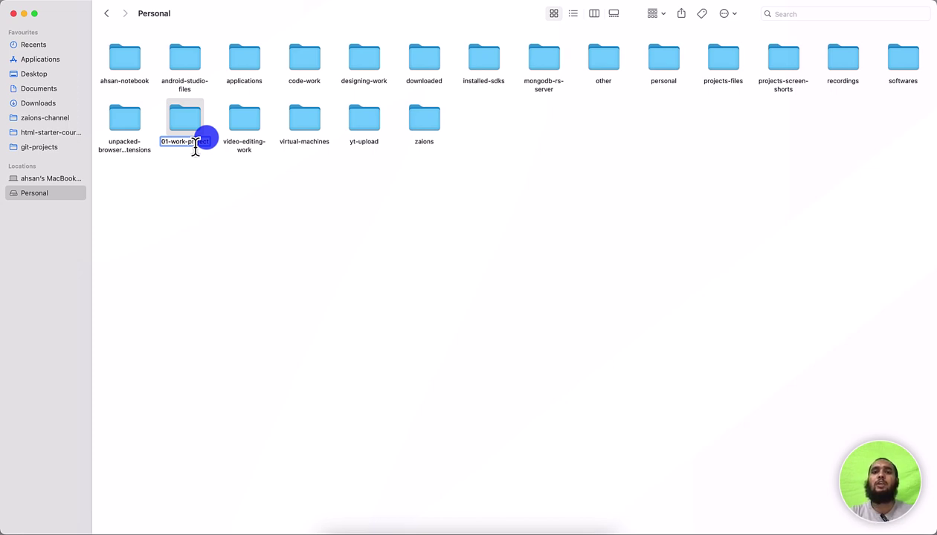
{"action": "mouse_move", "coordinate": [195, 149]}
{"action": "left_mouse_down"}
{"action": "mouse_move", "coordinate": [251, 157]}
{"action": "mouse_move", "coordinate": [169, 150]}
{"action": "mouse_move", "coordinate": [181, 152]}
{"action": "left_mouse_up"}
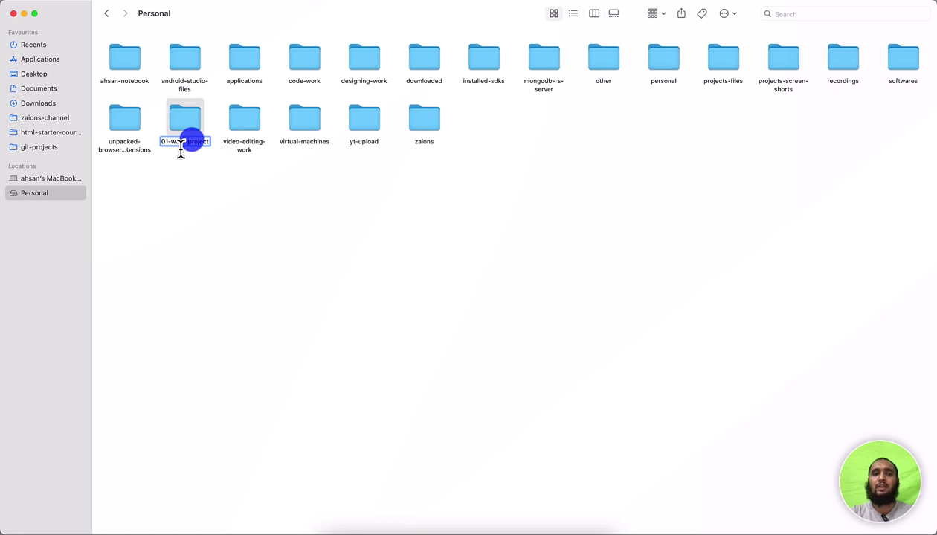
{"action": "mouse_move", "coordinate": [180, 151]}
{"action": "left_mouse_down"}
{"action": "mouse_move", "coordinate": [207, 125]}
{"action": "mouse_move", "coordinate": [158, 153]}
{"action": "mouse_move", "coordinate": [165, 150]}
{"action": "left_mouse_up"}
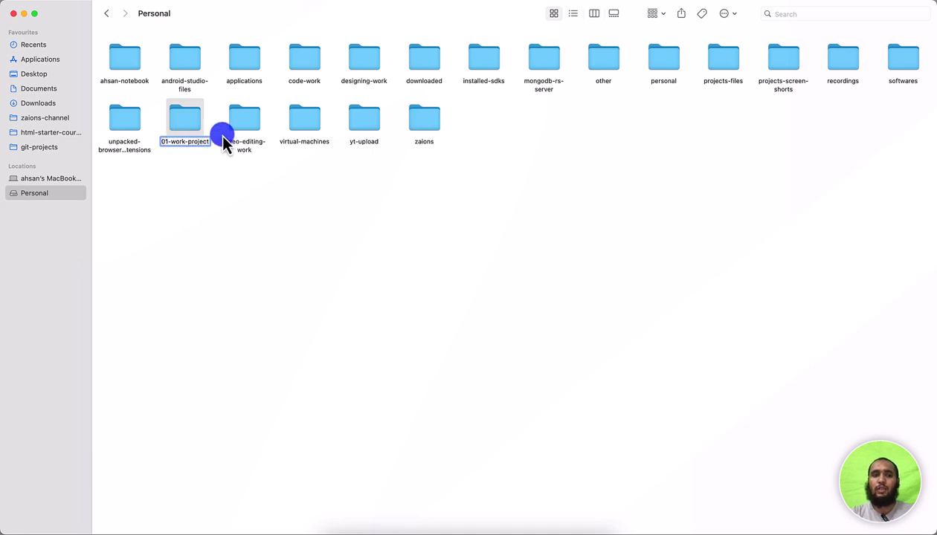
- Confirm the folder name 01-work-project, look inside the empty folder and return to the Personal drive
{"action": "key", "text": "Return"}
{"action": "key", "text": "super+Down"}
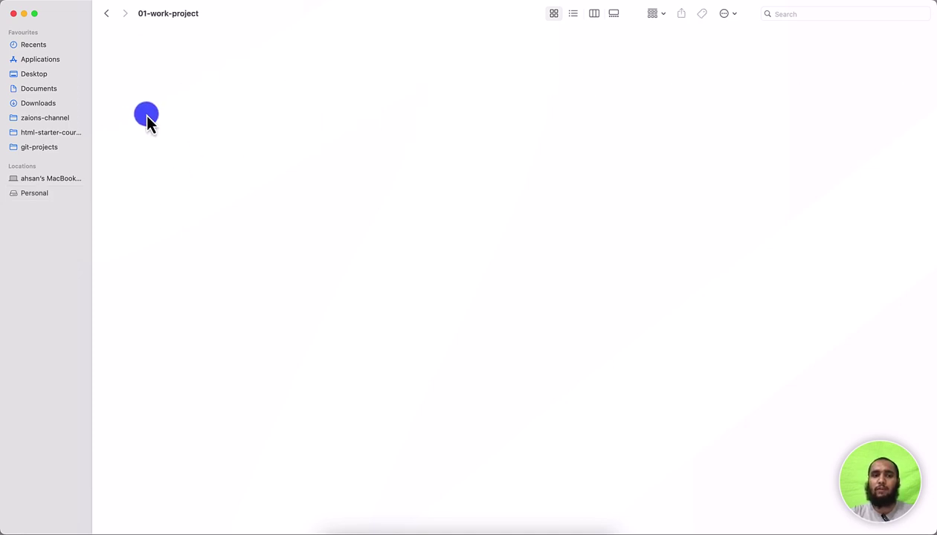
{"action": "key", "text": "super+Up"}
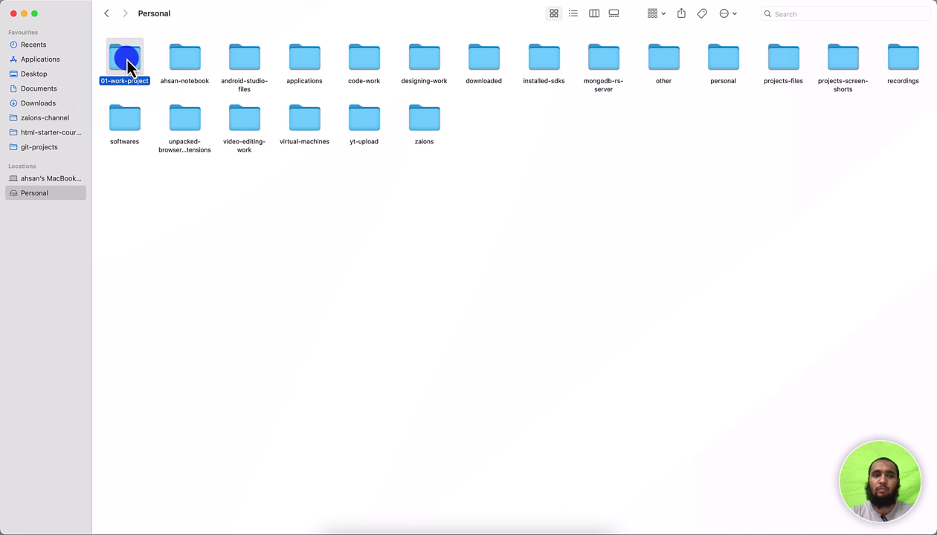
- Switch to Terminal at the 01-work-project folder, create file.txt with touch, and open the folder in Finder
{"action": "right_click", "coordinate": [128, 66]}
{"action": "left_click", "coordinate": [182, 272]}
{"action": "type", "text": "t"}
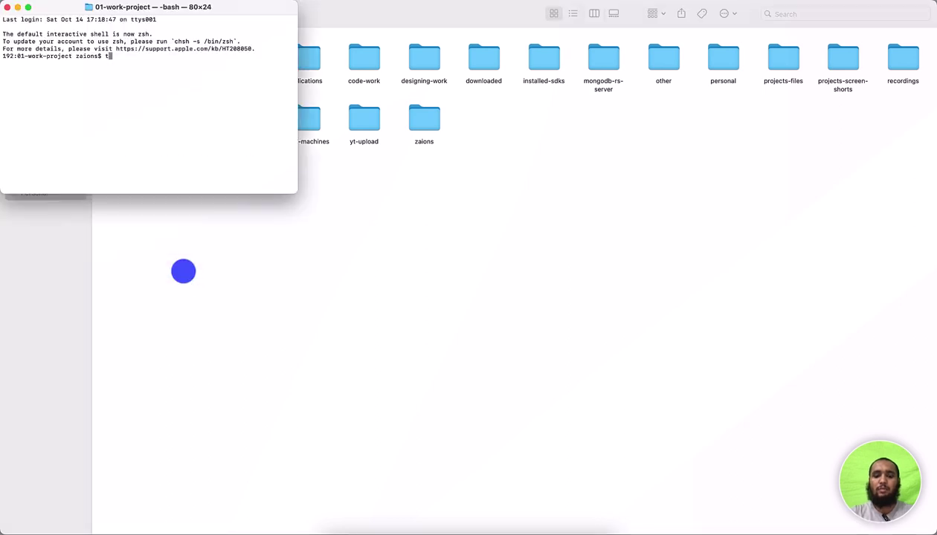
{"action": "type", "text": "ouch "}
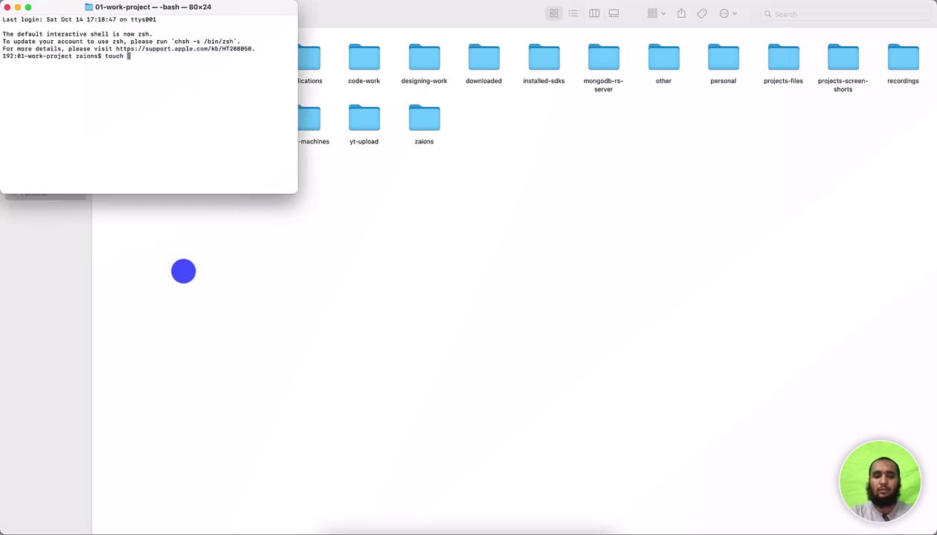
{"action": "type", "text": "file.txt"}
{"action": "key", "text": "Return"}
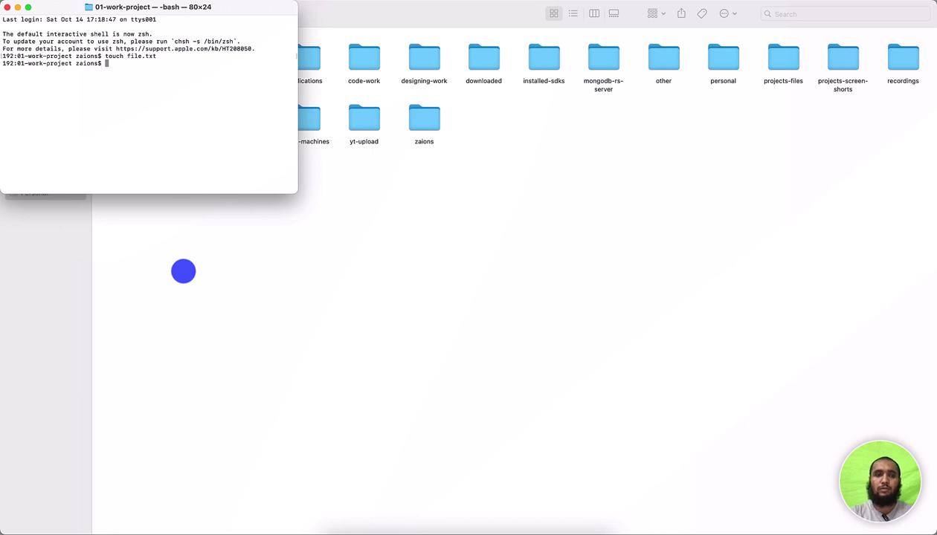
{"action": "left_click", "coordinate": [249, 295]}
{"action": "double_click", "coordinate": [116, 53]}
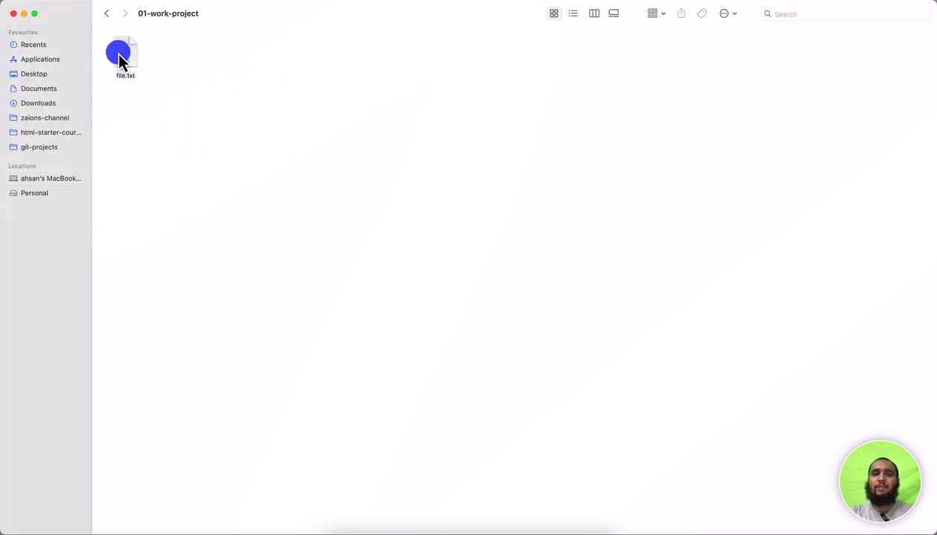
- Try 01-file-.txt as a numbered, hyphenated name for the text file
{"action": "left_click", "coordinate": [125, 53]}
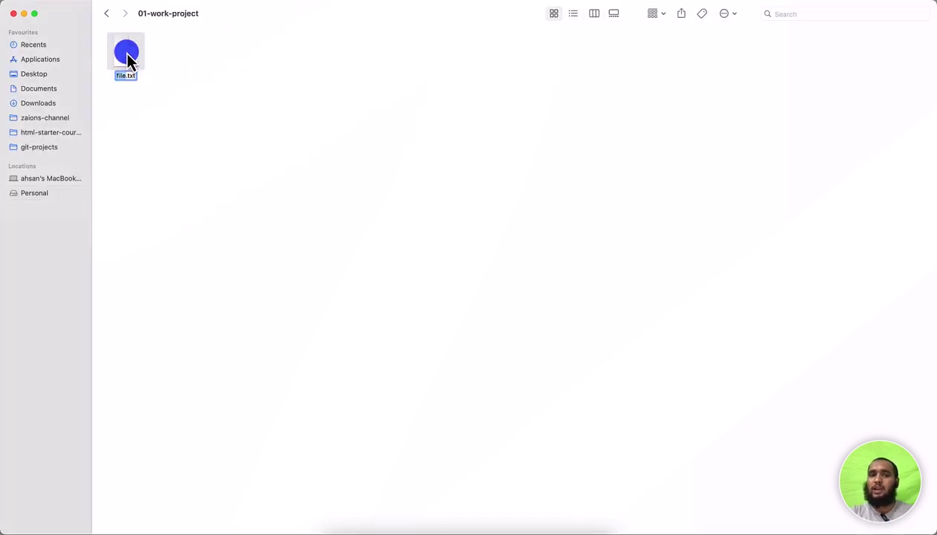
{"action": "left_click", "coordinate": [126, 75]}
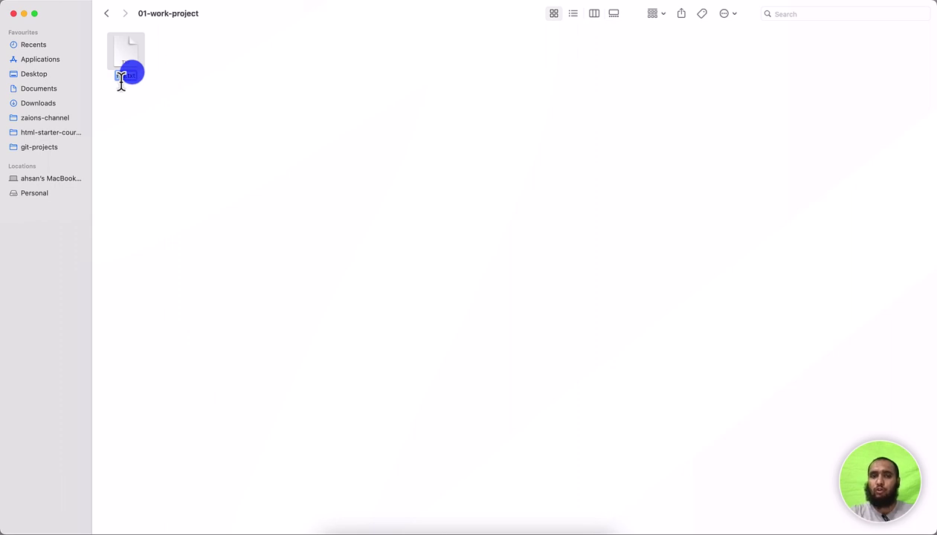
{"action": "type", "text": "01"}
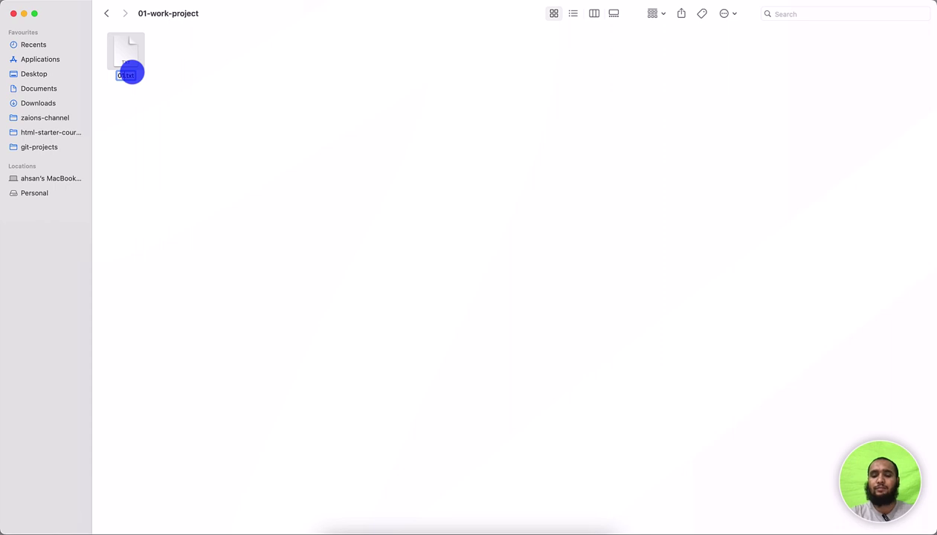
{"action": "type", "text": "-"}
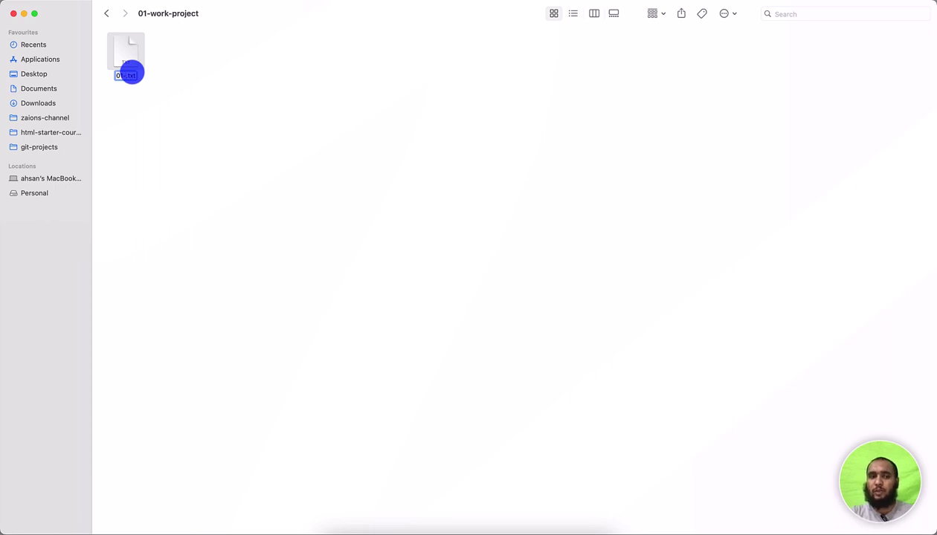
{"action": "type", "text": "file"}
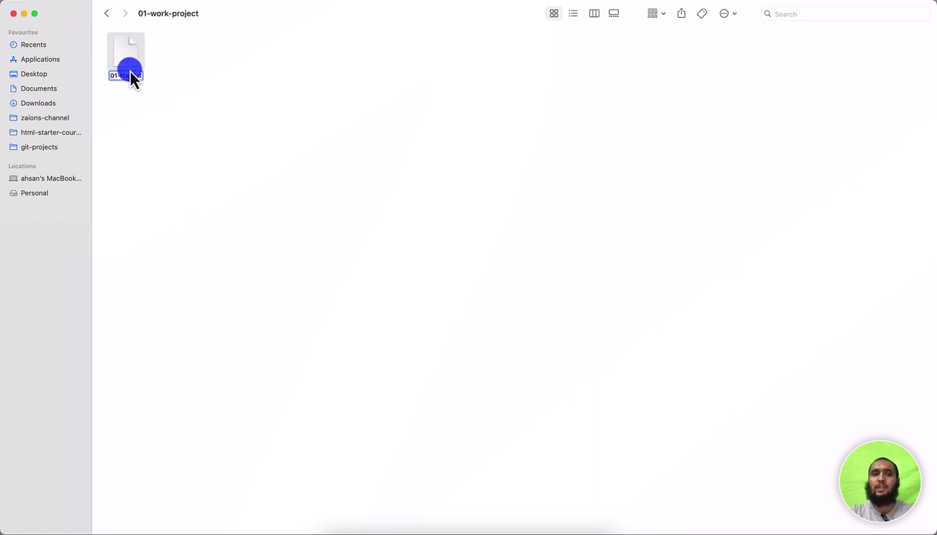
{"action": "left_click_drag", "start_coordinate": [131, 80], "coordinate": [118, 85]}
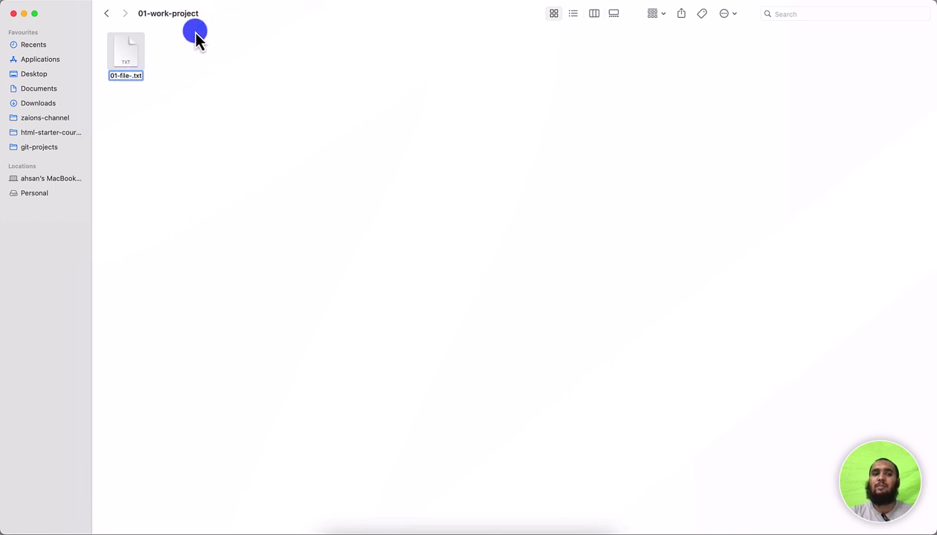
{"action": "left_click", "coordinate": [135, 74]}
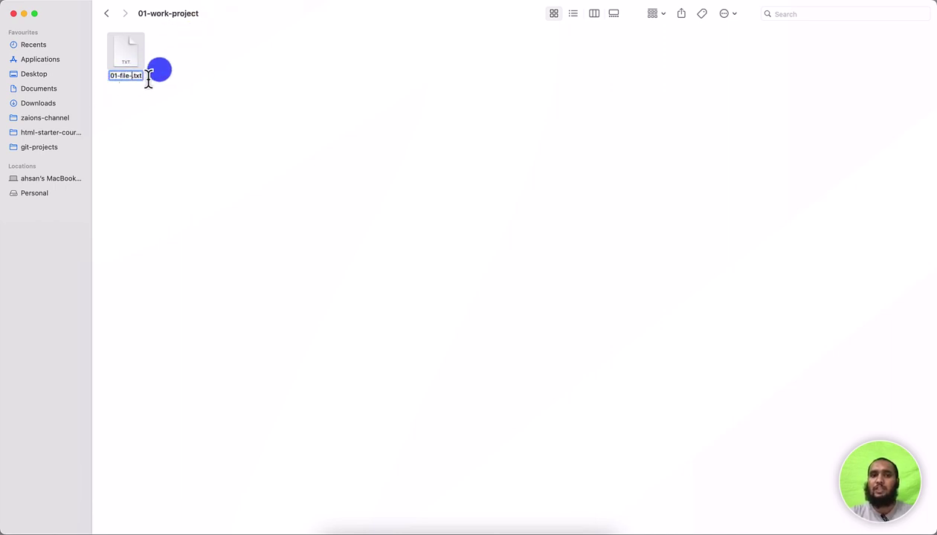
{"action": "left_click_drag", "start_coordinate": [149, 82], "coordinate": [131, 90]}
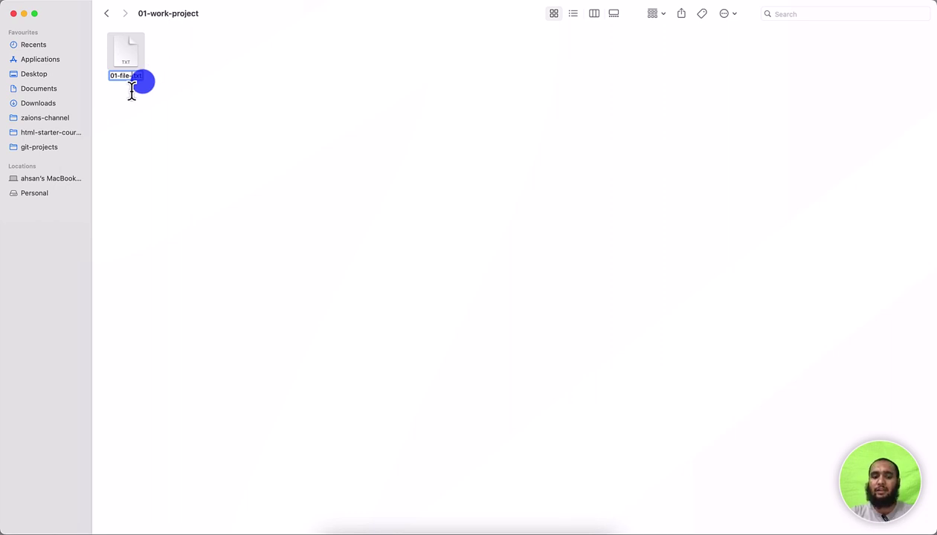
{"action": "left_click", "coordinate": [129, 75]}
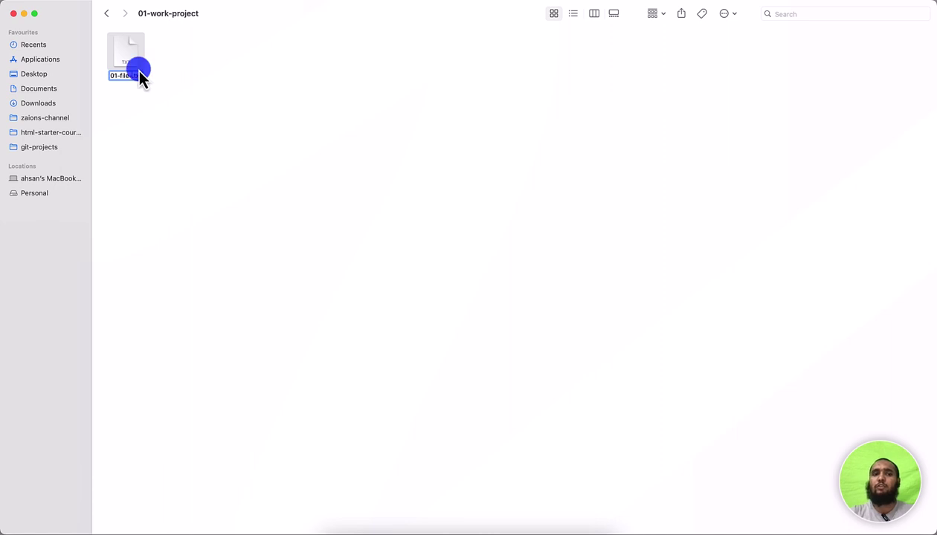
- Replace the text file's name with trizlink-logo-saas-app-zaions-, keeping the .txt extension
{"action": "key", "text": "super+a"}
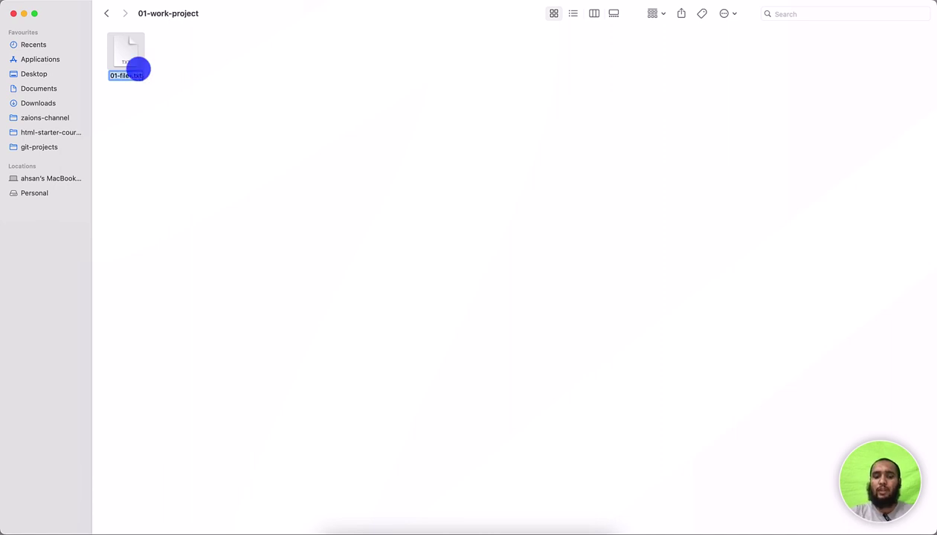
{"action": "type", "text": "trizlink.txt"}
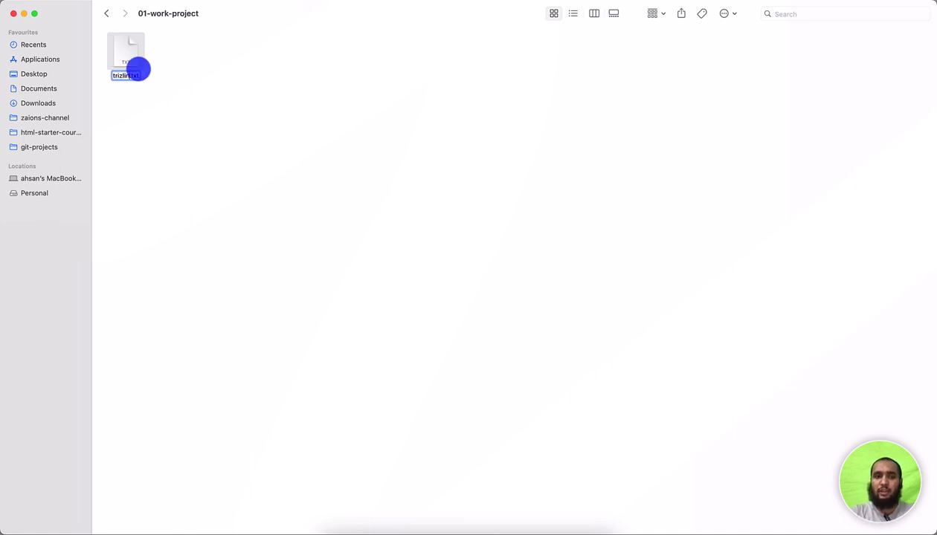
{"action": "type", "text": "-logo"}
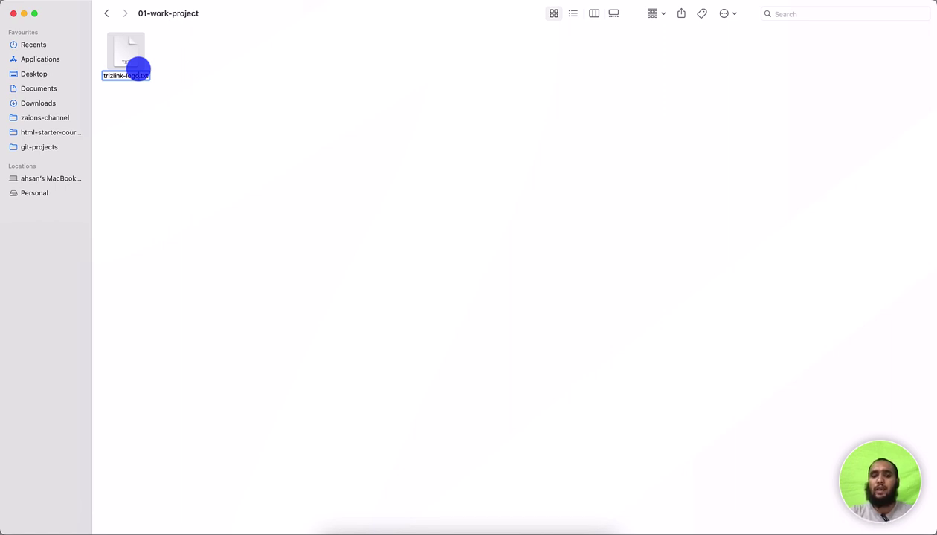
{"action": "type", "text": "-saas"}
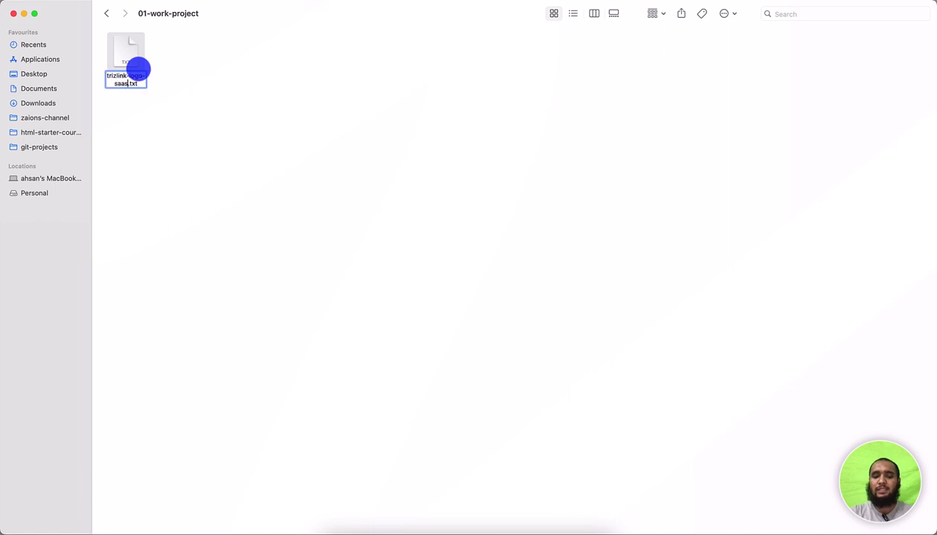
{"action": "type", "text": "-app-"}
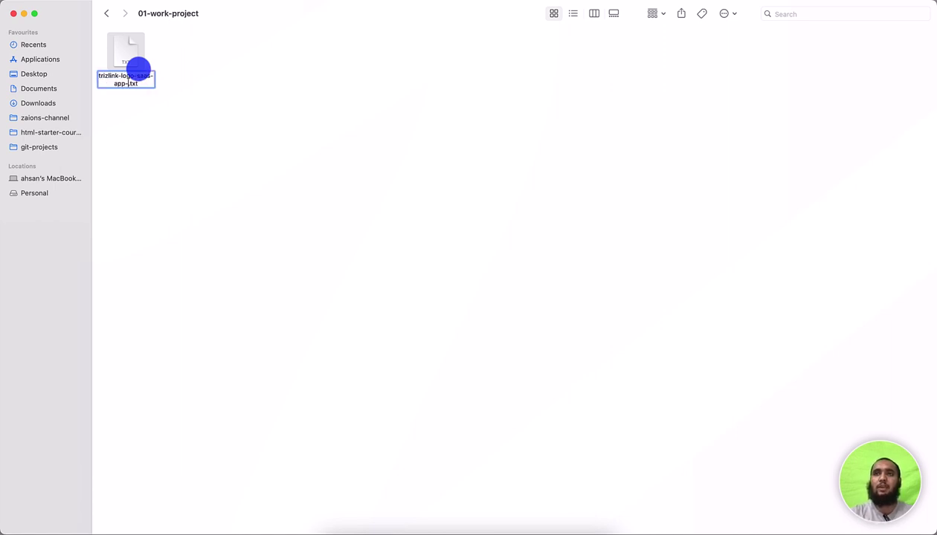
{"action": "type", "text": "zaions"}
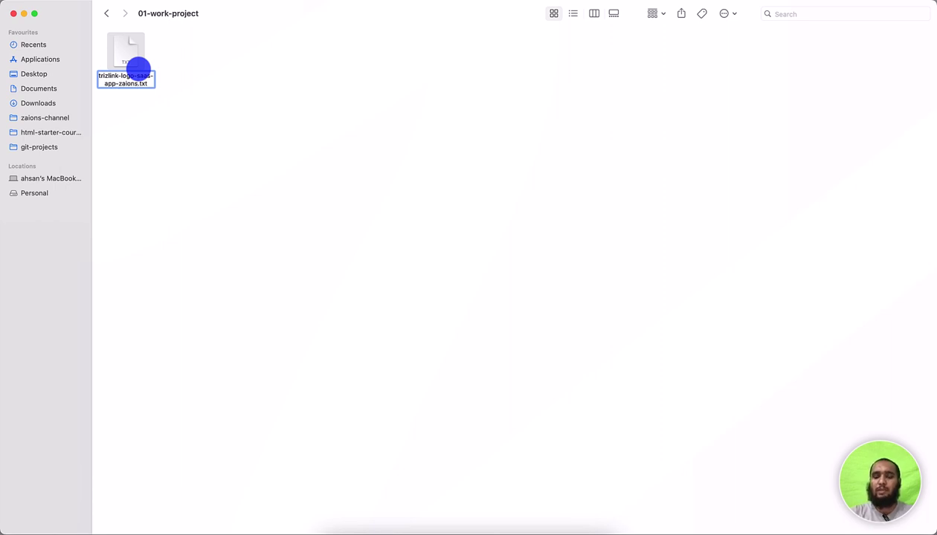
{"action": "type", "text": "-"}
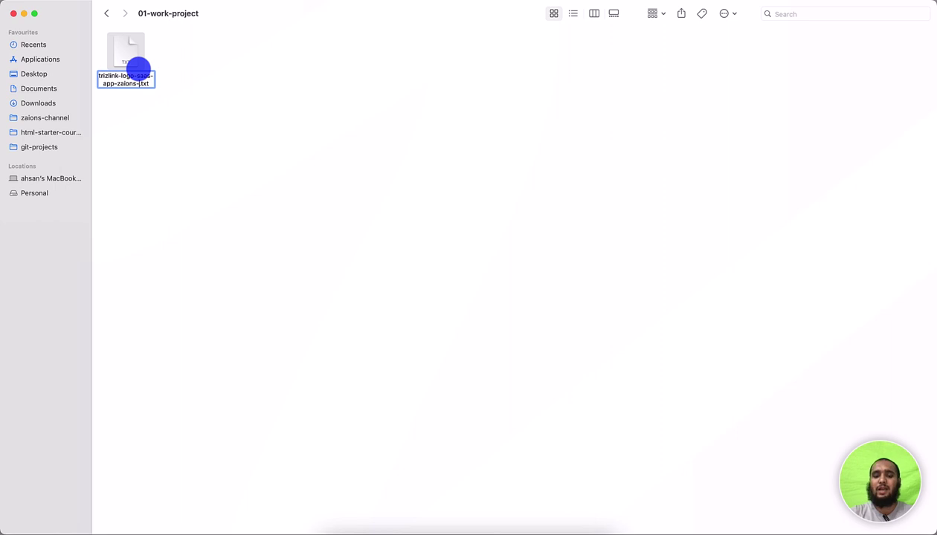
- Append the author's hyphenated full name and online handle to the file name before the .txt extension
{"action": "type", "text": "ahsan-0"}
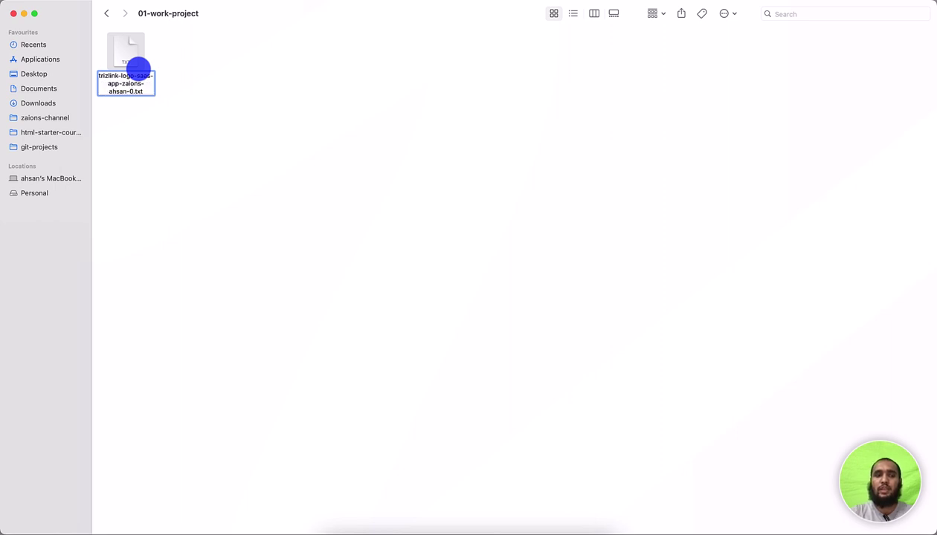
{"action": "key", "text": "BackSpace"}
{"action": "type", "text": "mahmood-"}
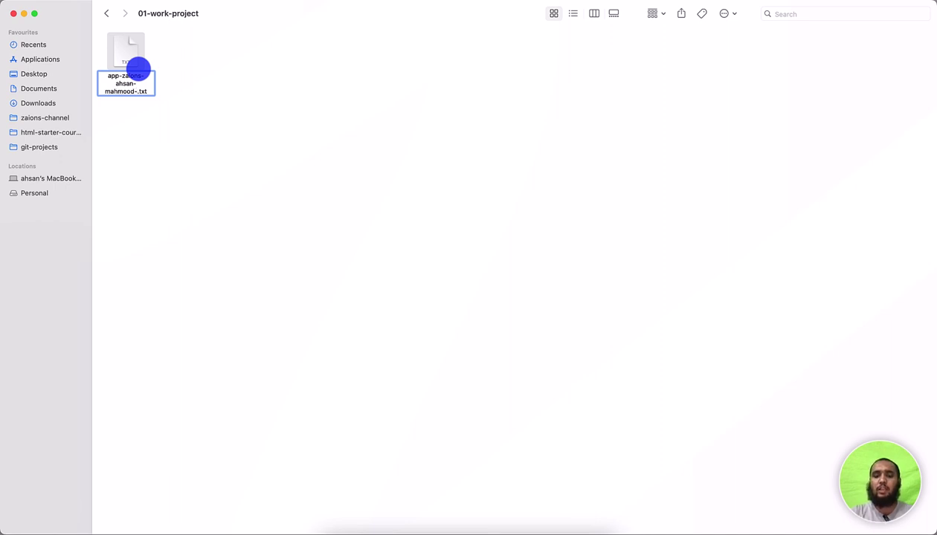
{"action": "type", "text": "aoneahsan"}
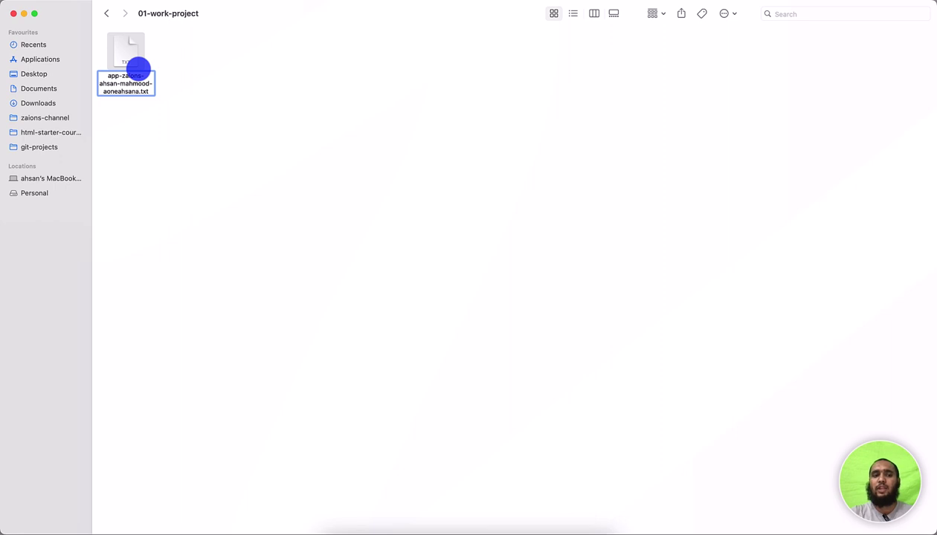
{"action": "type", "text": "a"}
{"action": "key", "text": "BackSpace"}
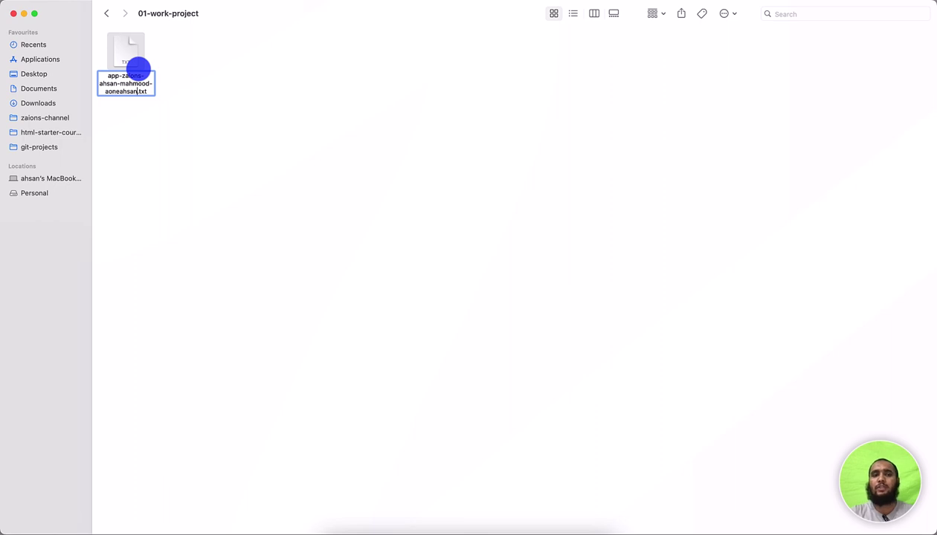
- Add the version suffix -v1- before the .txt extension and confirm the file's new name
{"action": "type", "text": "-"}
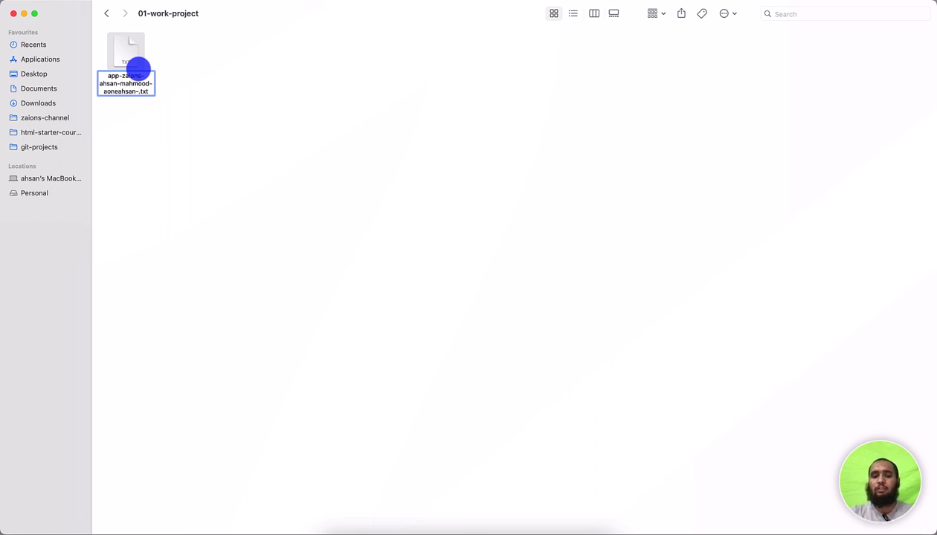
{"action": "type", "text": "v"}
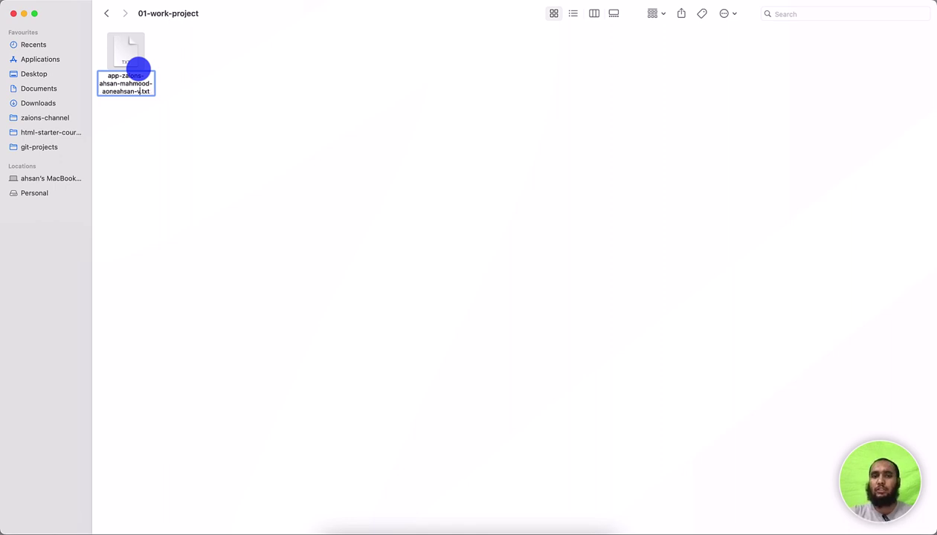
{"action": "type", "text": "1"}
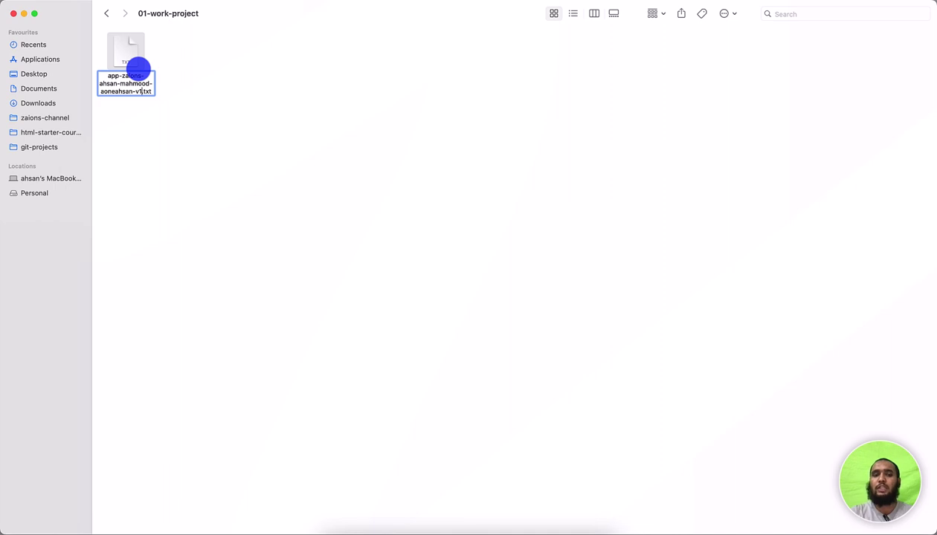
{"action": "type", "text": "-"}
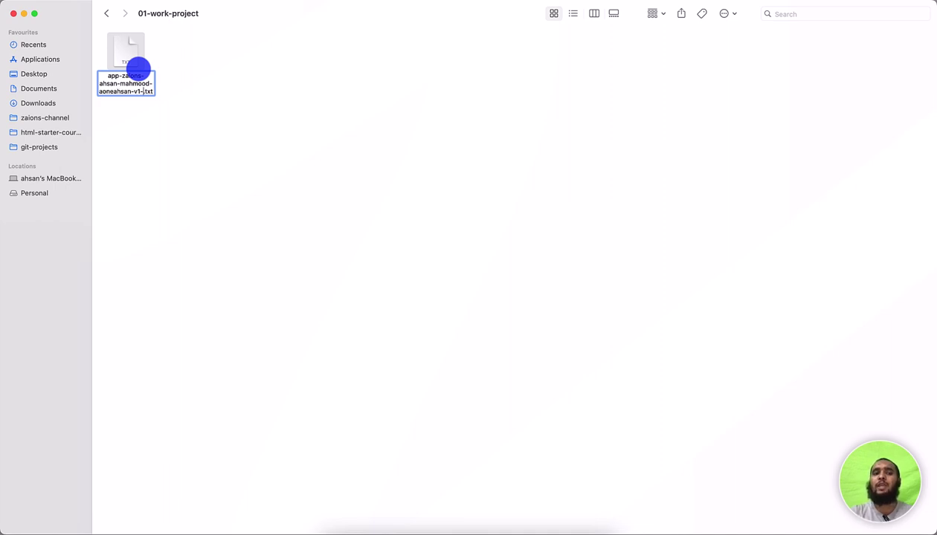
{"action": "left_click", "coordinate": [139, 69]}
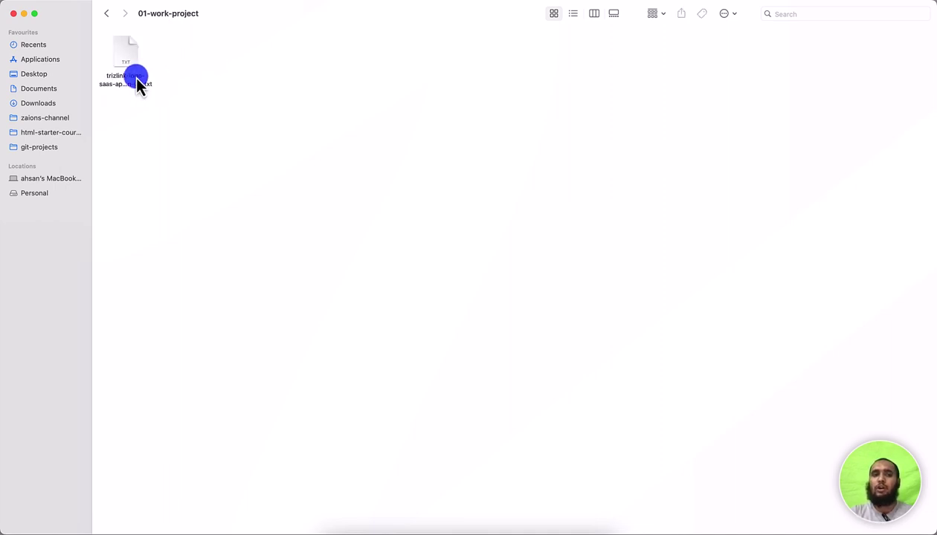
- Inspect the text file's creation and modification dates in its info window, and close the window
{"action": "left_click", "coordinate": [119, 72]}
{"action": "key", "text": "super+i"}
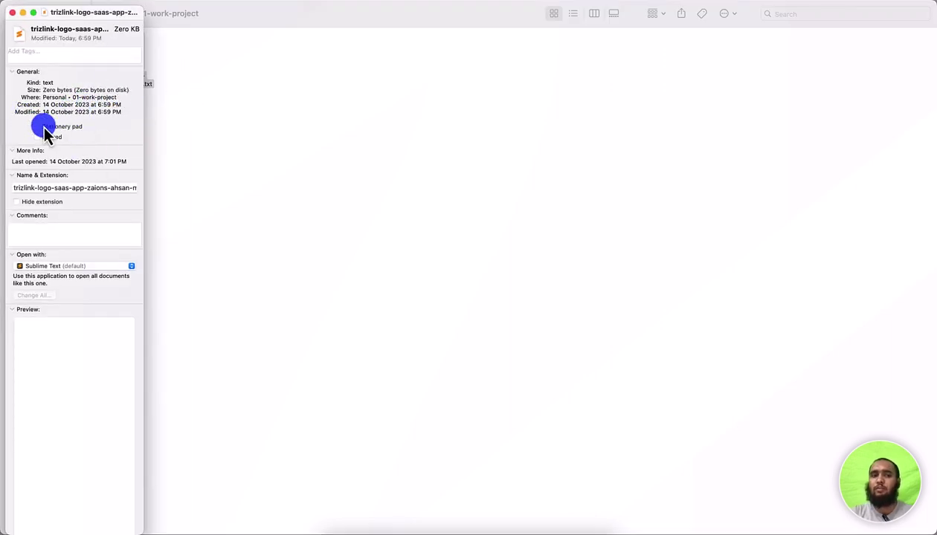
{"action": "left_click", "coordinate": [12, 13]}
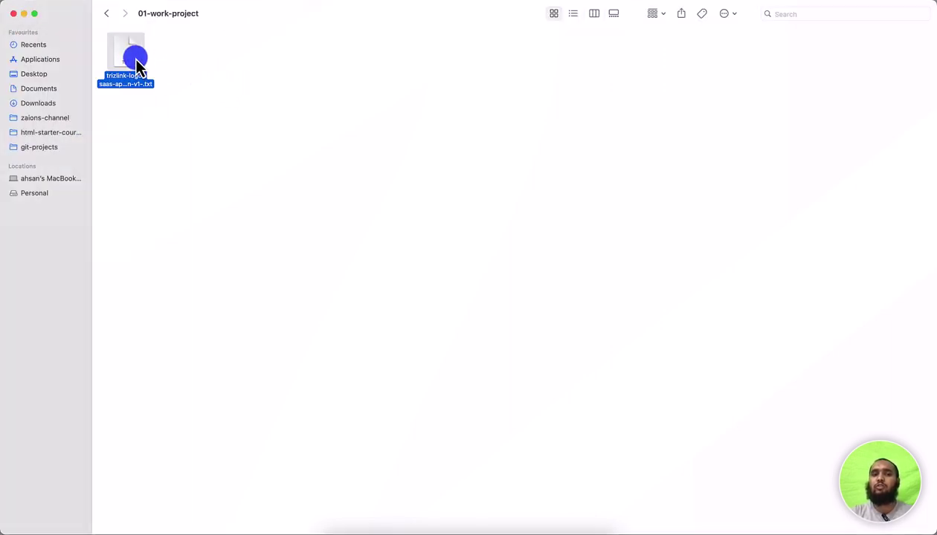
- Append 30-31-35 after -v1- in the text file's name, before the .txt extension
{"action": "key", "text": "Return"}
{"action": "key", "text": "Right"}
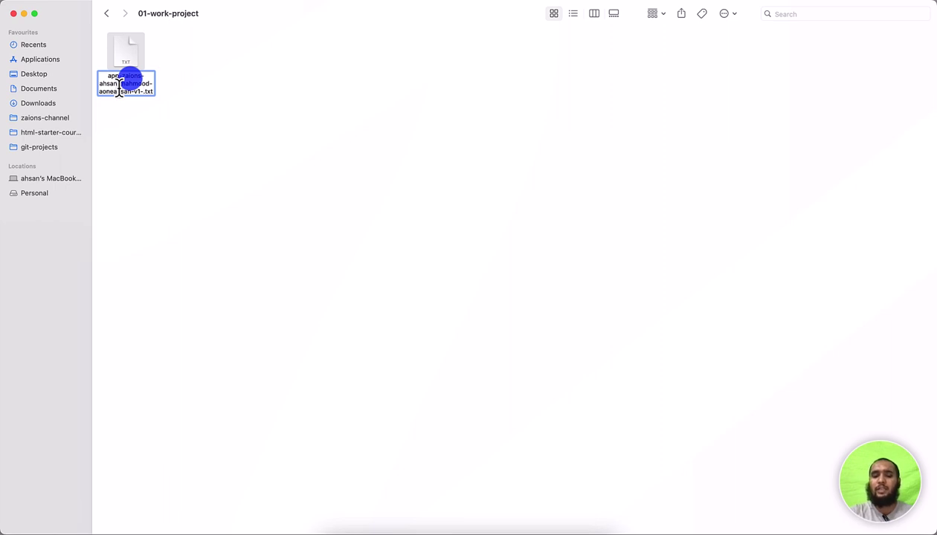
{"action": "type", "text": "30"}
{"action": "type", "text": "-31-2"}
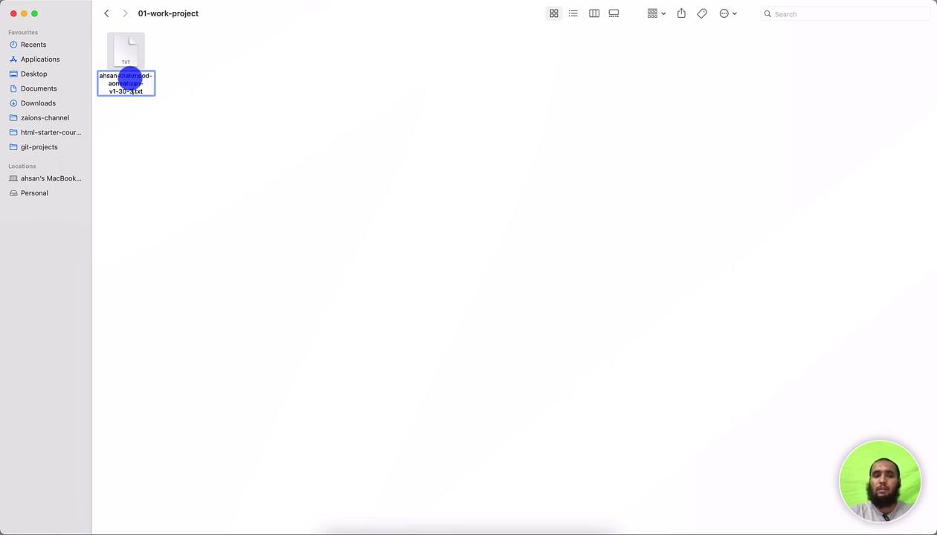
{"action": "type", "text": "3"}
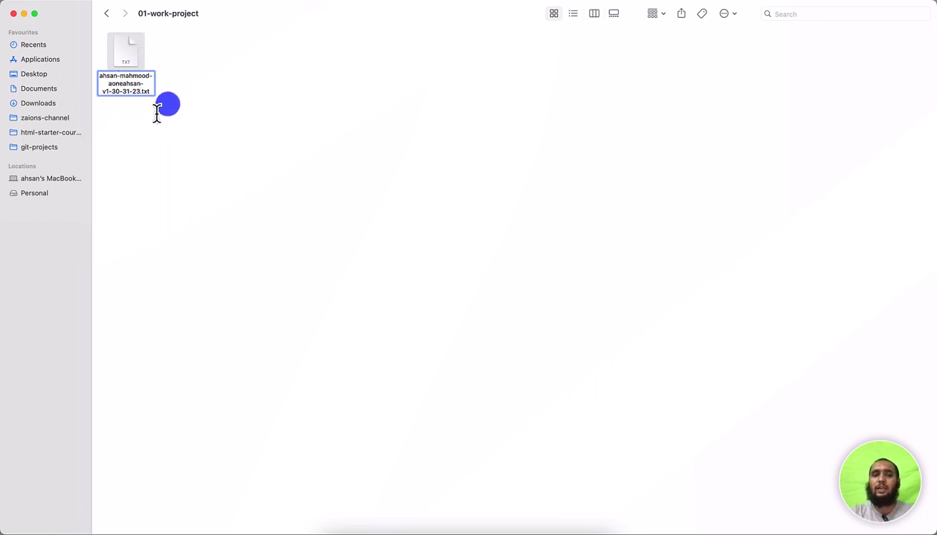
{"action": "key", "text": "BackSpace"}
{"action": "key", "text": "BackSpace"}
{"action": "type", "text": "35"}
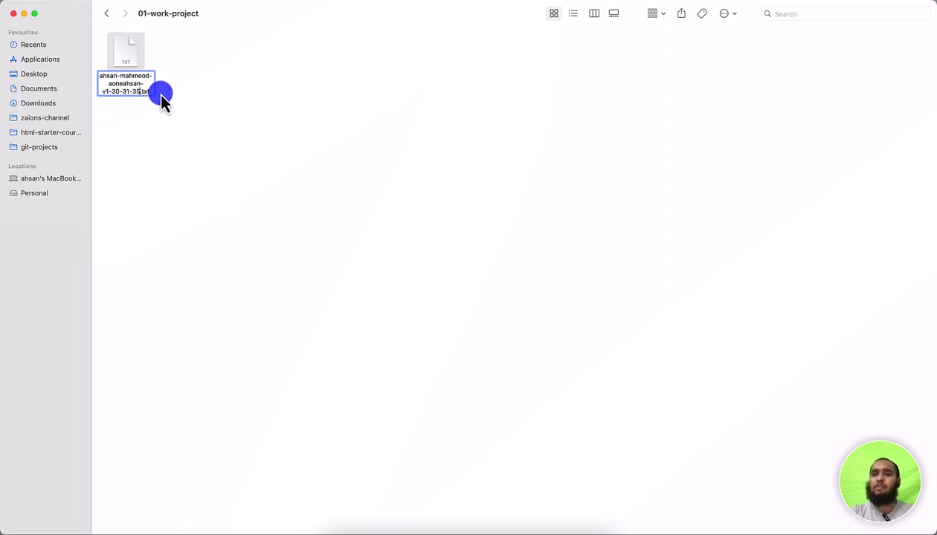
- Review the version and numeric suffix parts of the file name, and confirm the rename
{"action": "left_click", "coordinate": [117, 90]}
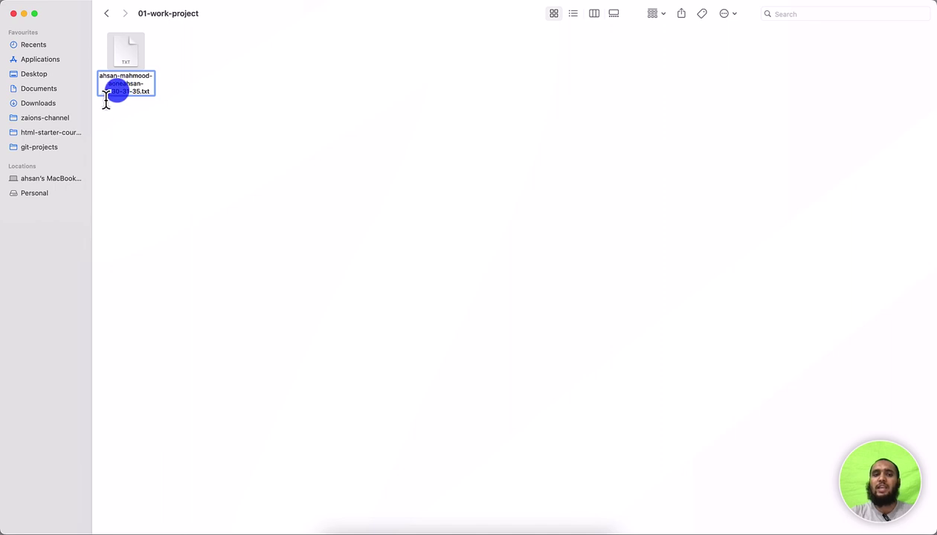
{"action": "left_click", "coordinate": [135, 97]}
{"action": "mouse_move", "coordinate": [135, 102]}
{"action": "left_mouse_down"}
{"action": "mouse_move", "coordinate": [105, 103]}
{"action": "mouse_move", "coordinate": [124, 101]}
{"action": "left_mouse_up"}
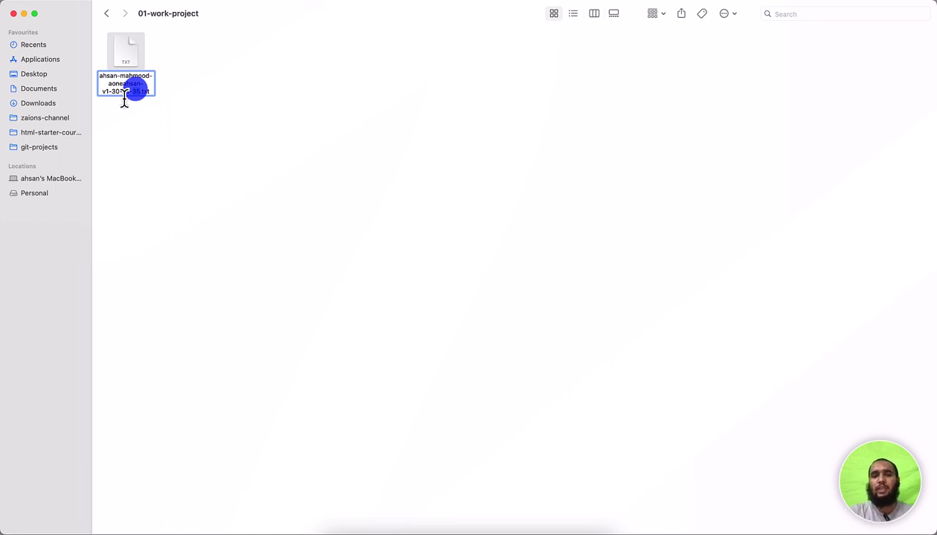
{"action": "mouse_move", "coordinate": [124, 101]}
{"action": "left_mouse_down"}
{"action": "mouse_move", "coordinate": [113, 104]}
{"action": "mouse_move", "coordinate": [119, 98]}
{"action": "left_mouse_up"}
{"action": "key", "text": "super+v"}
{"action": "left_click", "coordinate": [184, 98]}
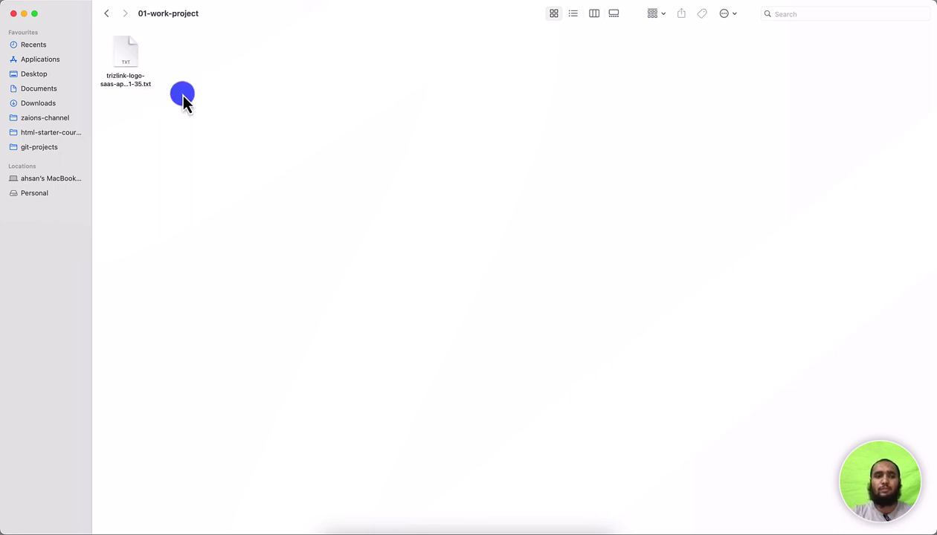
- Shorten the text file's name so it ends in -v1 before .txt, and select the full name for copying
{"action": "left_click", "coordinate": [134, 66]}
{"action": "key", "text": "Return"}
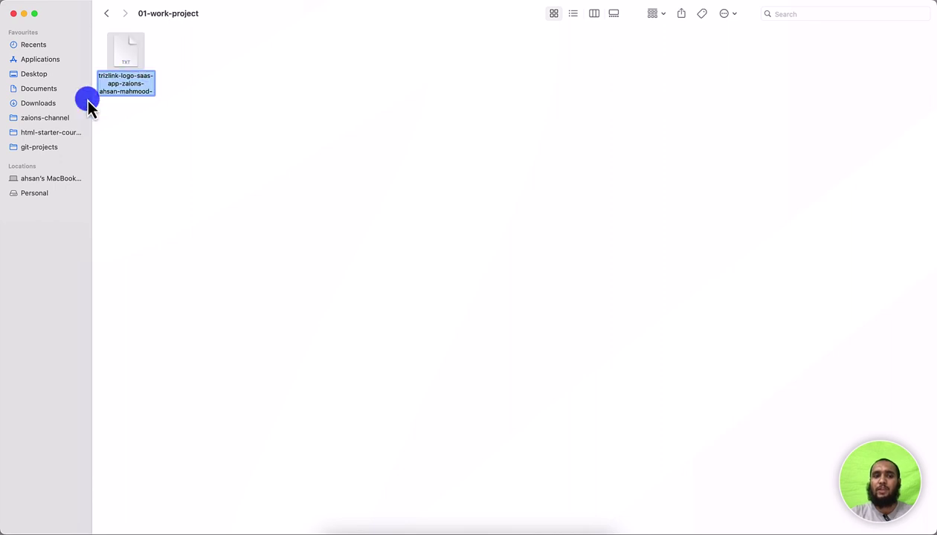
{"action": "left_click", "coordinate": [104, 82]}
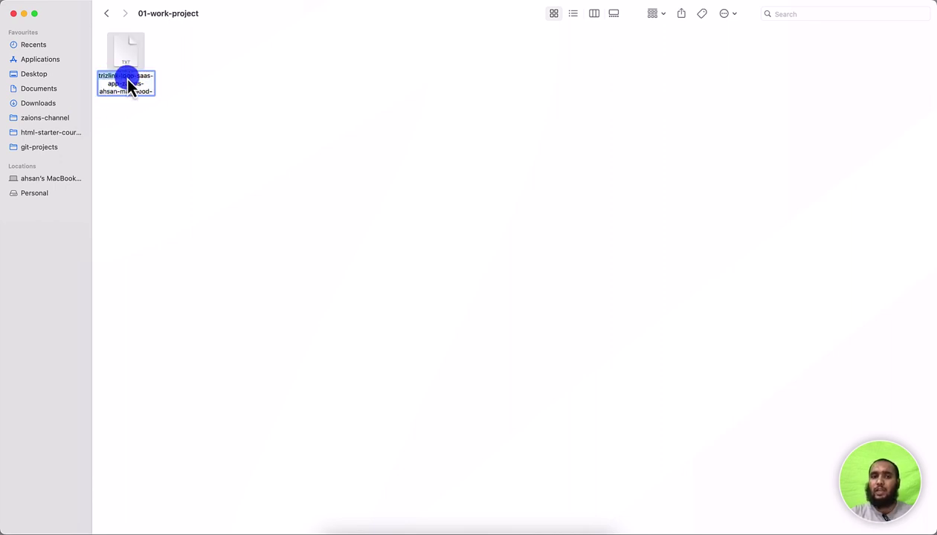
{"action": "mouse_move", "coordinate": [128, 81]}
{"action": "left_mouse_down"}
{"action": "mouse_move", "coordinate": [145, 77]}
{"action": "mouse_move", "coordinate": [98, 97]}
{"action": "mouse_move", "coordinate": [130, 86]}
{"action": "left_mouse_up"}
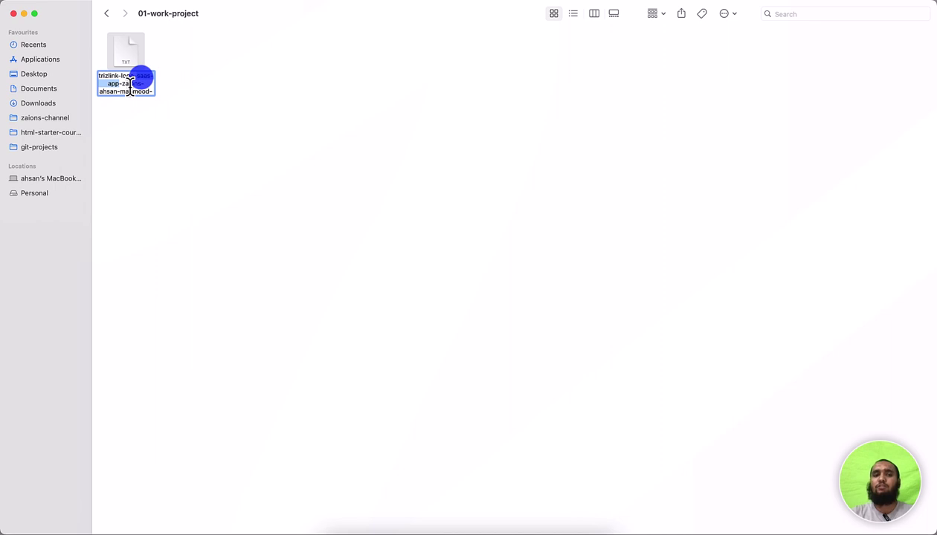
{"action": "mouse_move", "coordinate": [130, 86]}
{"action": "left_mouse_down"}
{"action": "mouse_move", "coordinate": [88, 98]}
{"action": "mouse_move", "coordinate": [154, 92]}
{"action": "mouse_move", "coordinate": [143, 97]}
{"action": "left_mouse_up"}
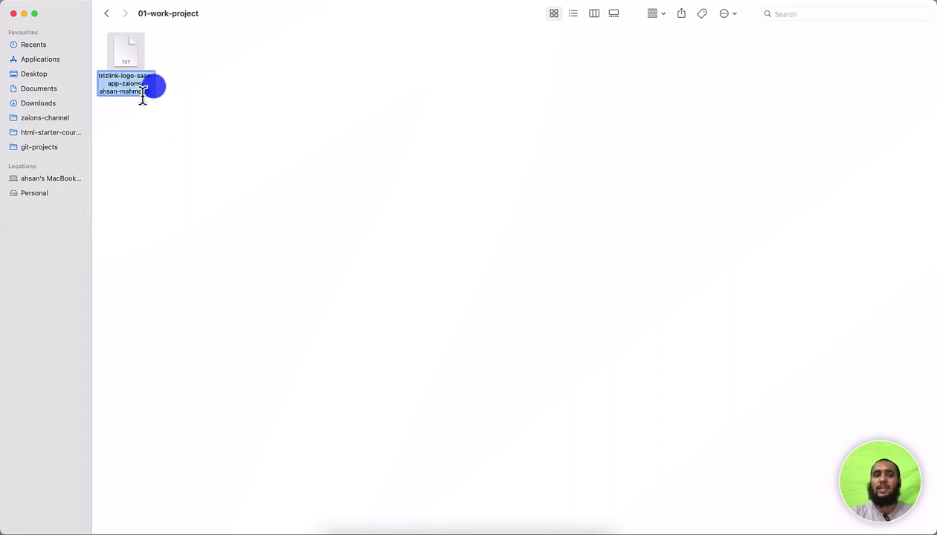
- Switch to Chrome and open the developer tools console in a new tab
{"action": "left_click", "coordinate": [362, 526]}
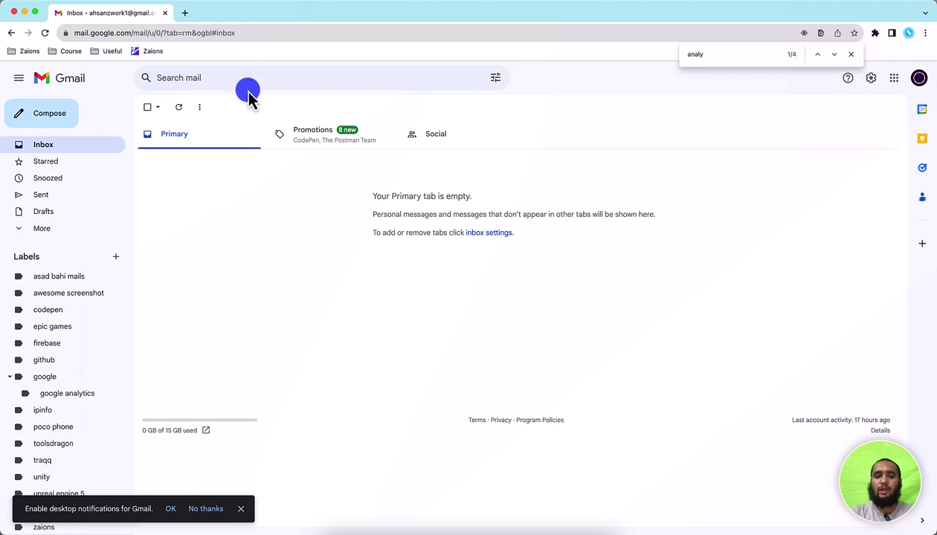
{"action": "key", "text": "super+t"}
{"action": "key", "text": "super+alt+i"}
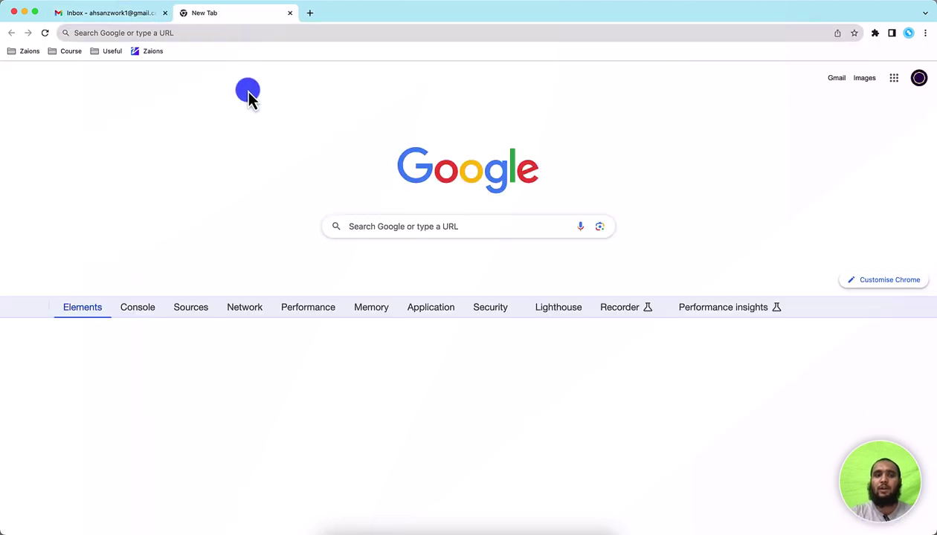
{"action": "left_click", "coordinate": [137, 307]}
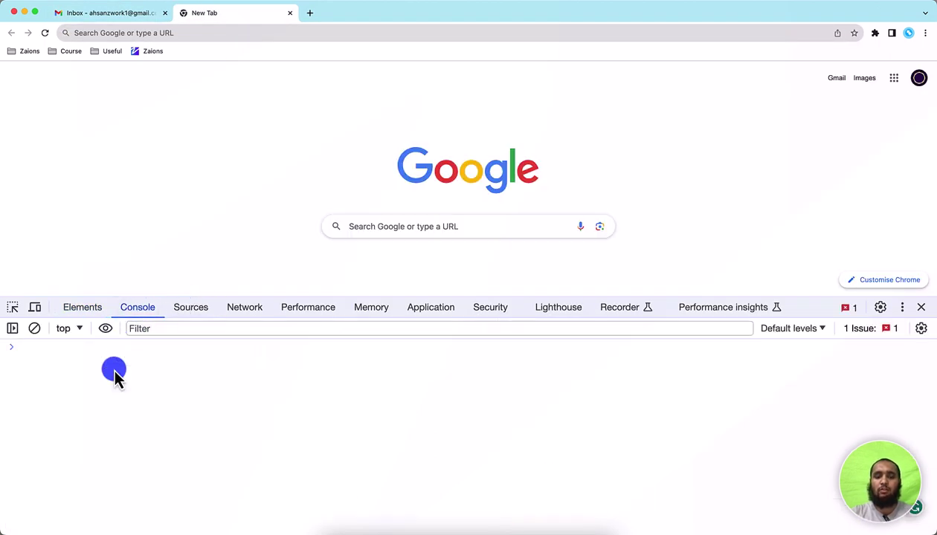
- Evaluate the .length of the full file name, without its extension, as a quoted string in the console
{"action": "type", "text": "'"}
{"action": "type", "text": "trizlink-logo-saas-app-zaions-ahsan-mahmood-aoneahsan-v1"}
{"action": "type", "text": "'."}
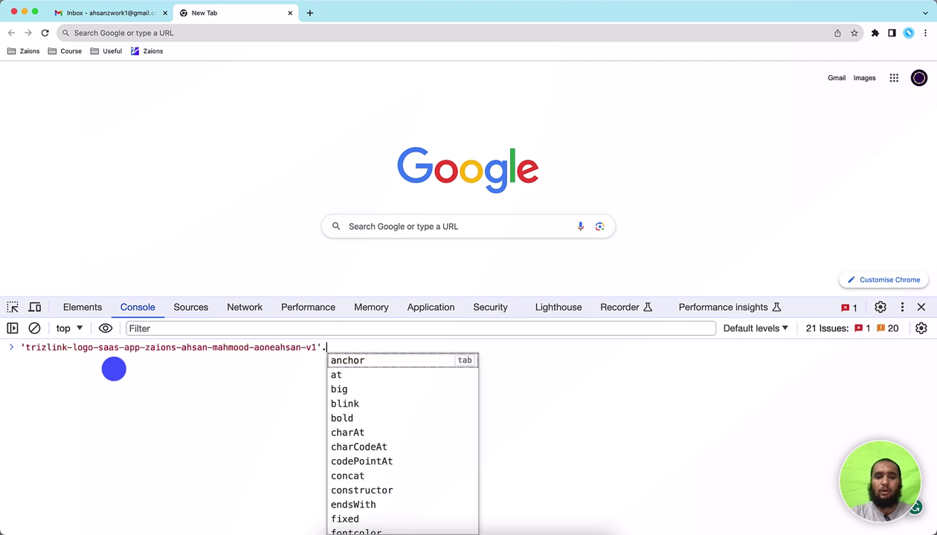
{"action": "type", "text": "length"}
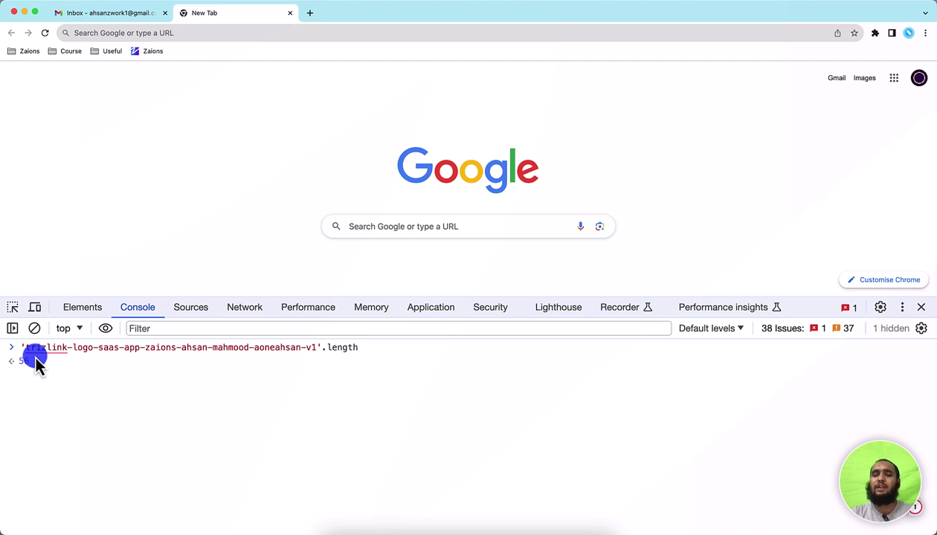
- Highlight the project, author and version parts of the file name string in the console to review its structure
{"action": "left_click_drag", "start_coordinate": [26, 347], "coordinate": [271, 362]}
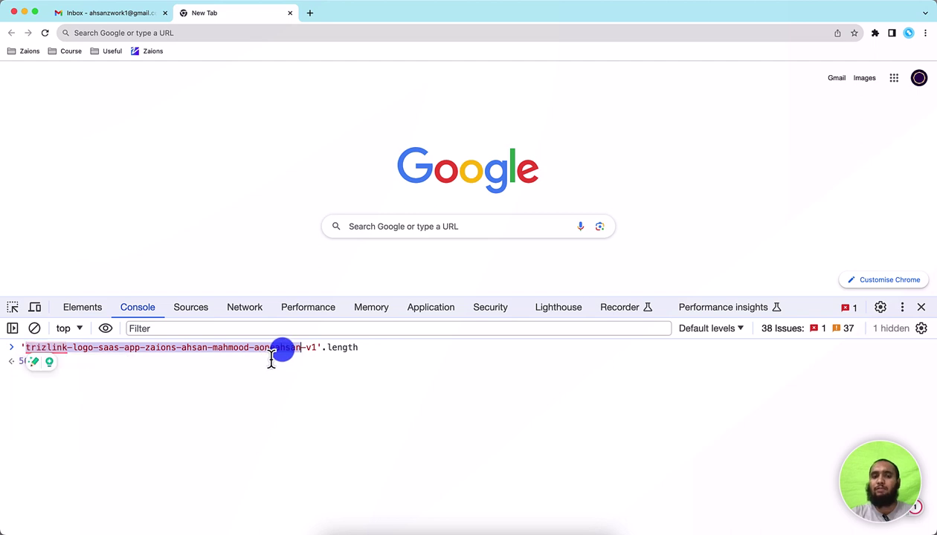
{"action": "left_click", "coordinate": [47, 357]}
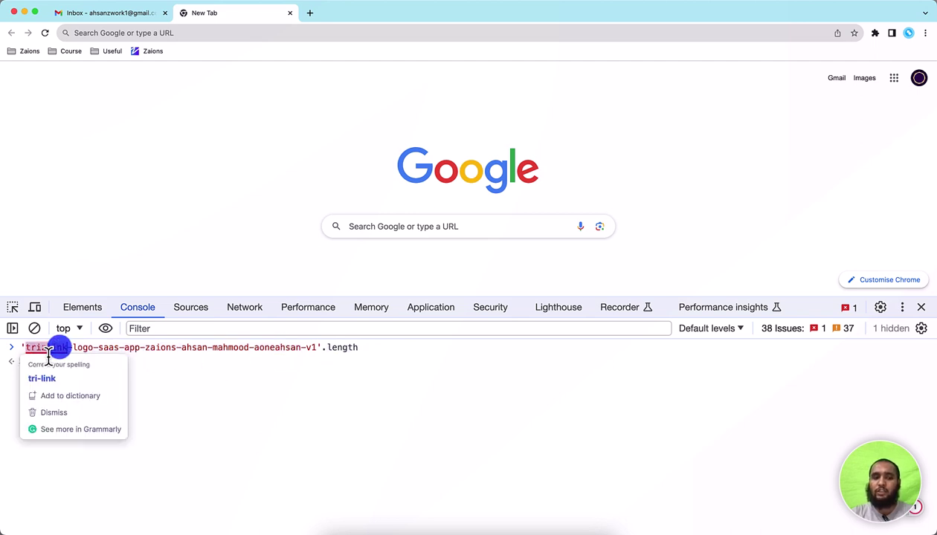
{"action": "left_click_drag", "start_coordinate": [182, 360], "coordinate": [299, 357]}
{"action": "double_click", "coordinate": [275, 359]}
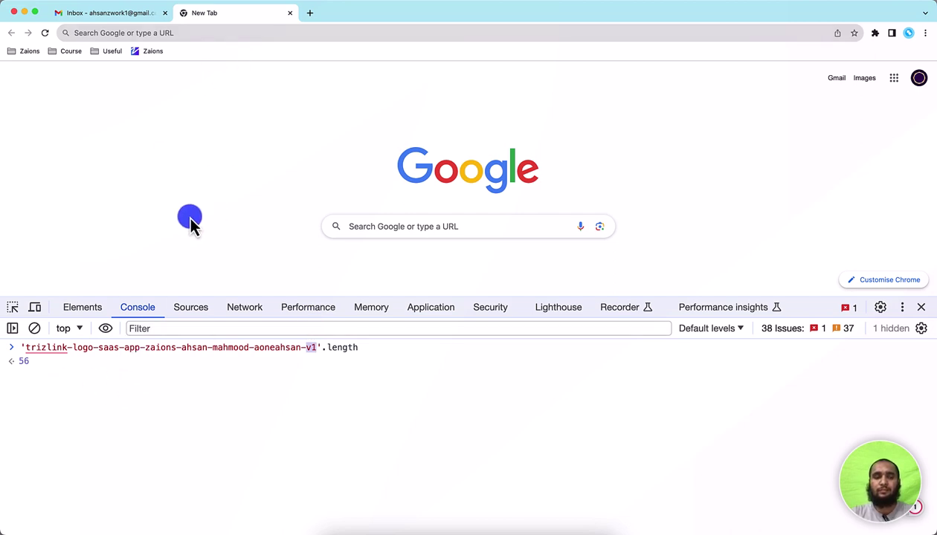
- Minimize the Chrome, Finder and Terminal windows to clear the desktop
{"action": "left_click", "coordinate": [23, 13]}
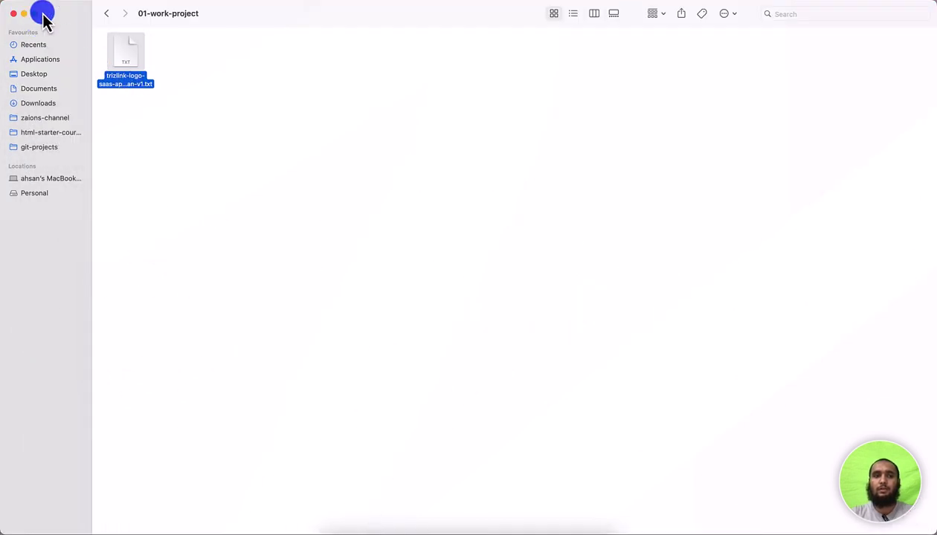
{"action": "left_click", "coordinate": [22, 14]}
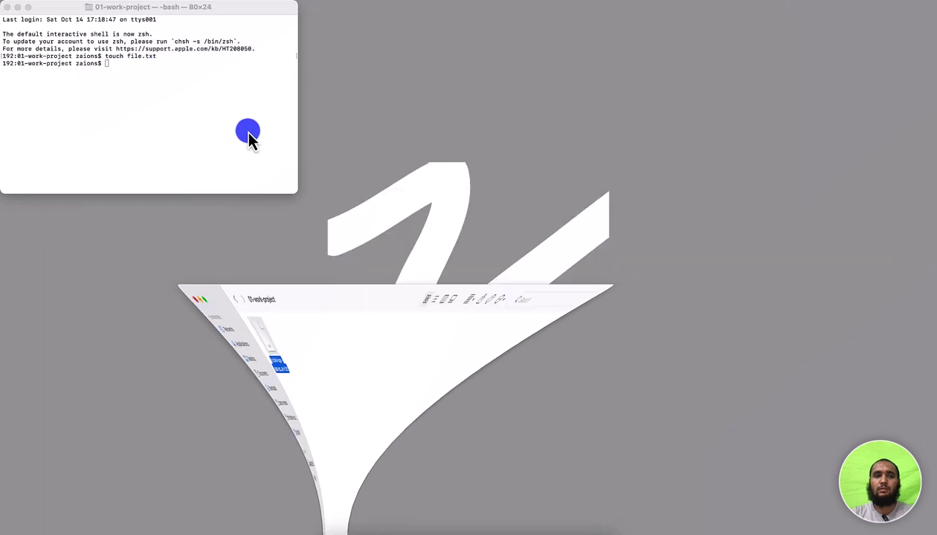
{"action": "left_click", "coordinate": [18, 7]}
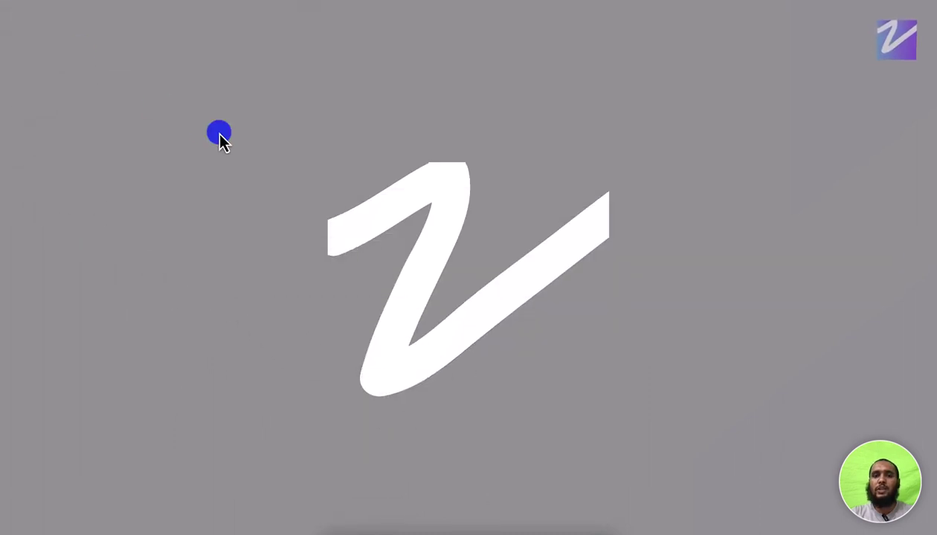